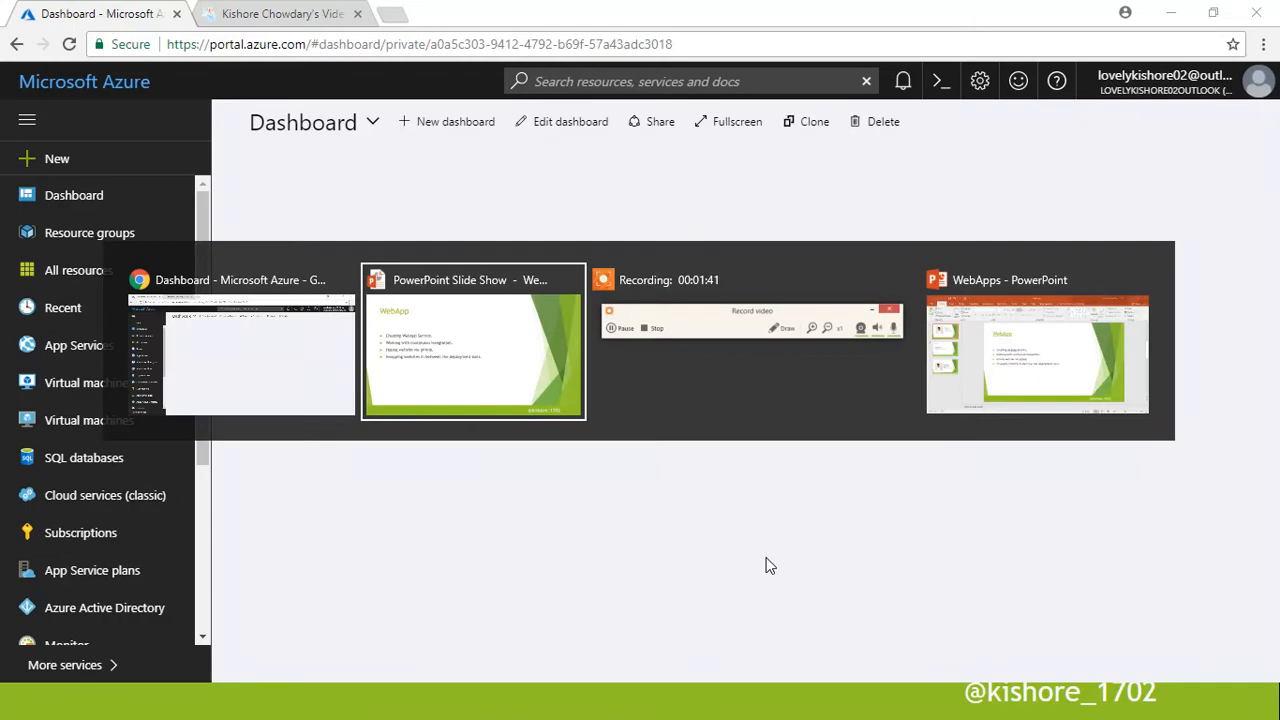
# Step: Start creating a new Web App from the Marketplace's Web + Mobile category in the Azure portal
pyautogui.hotkey('alt', 'Tab')
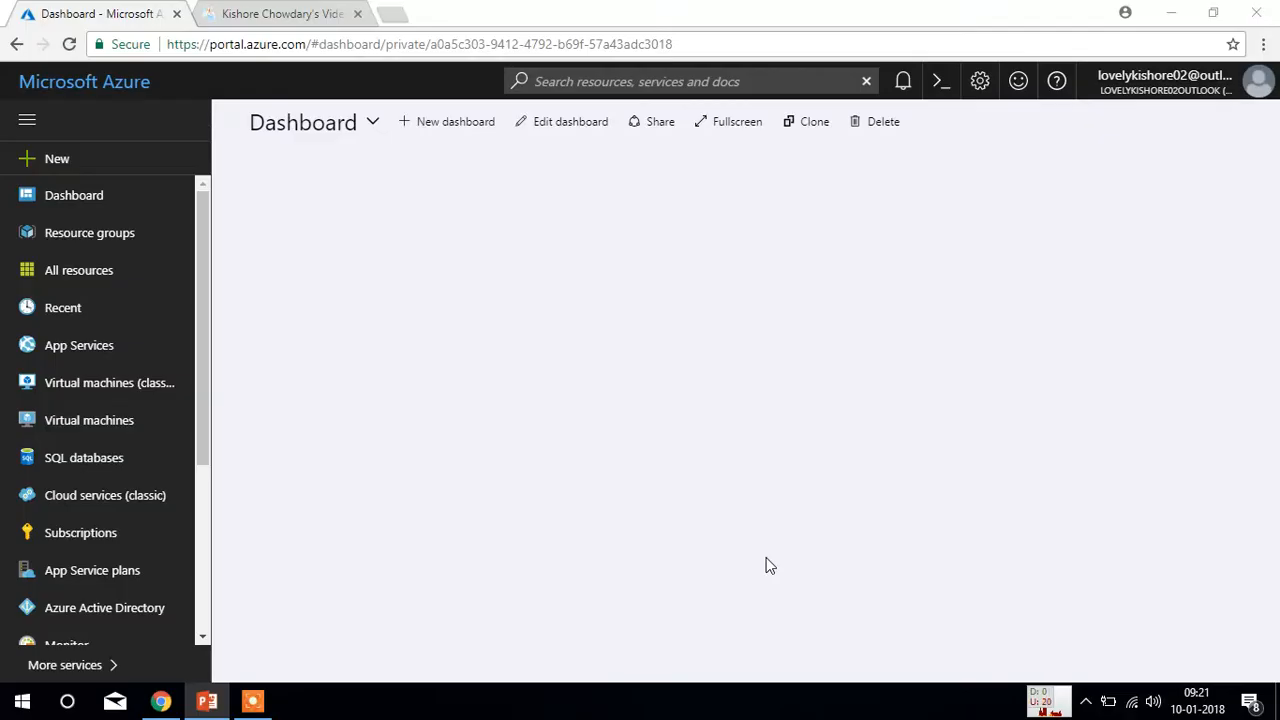
pyautogui.click(358, 14)
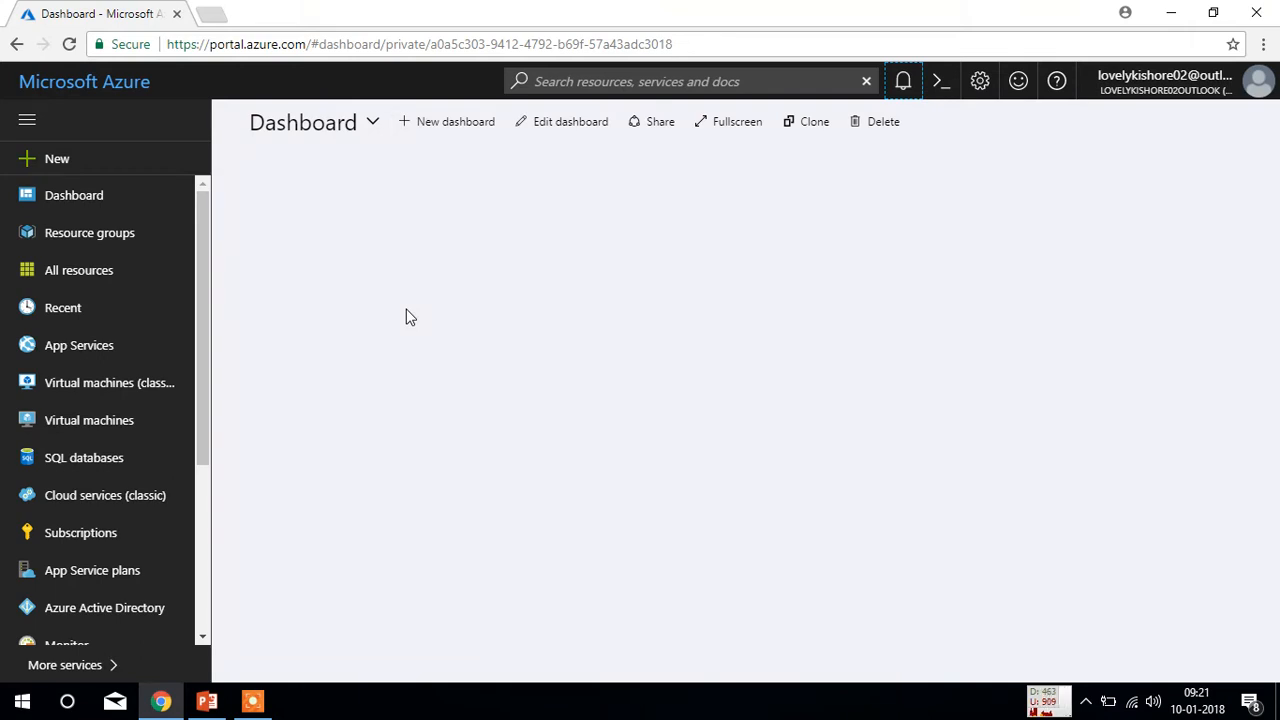
pyautogui.click(55, 163)
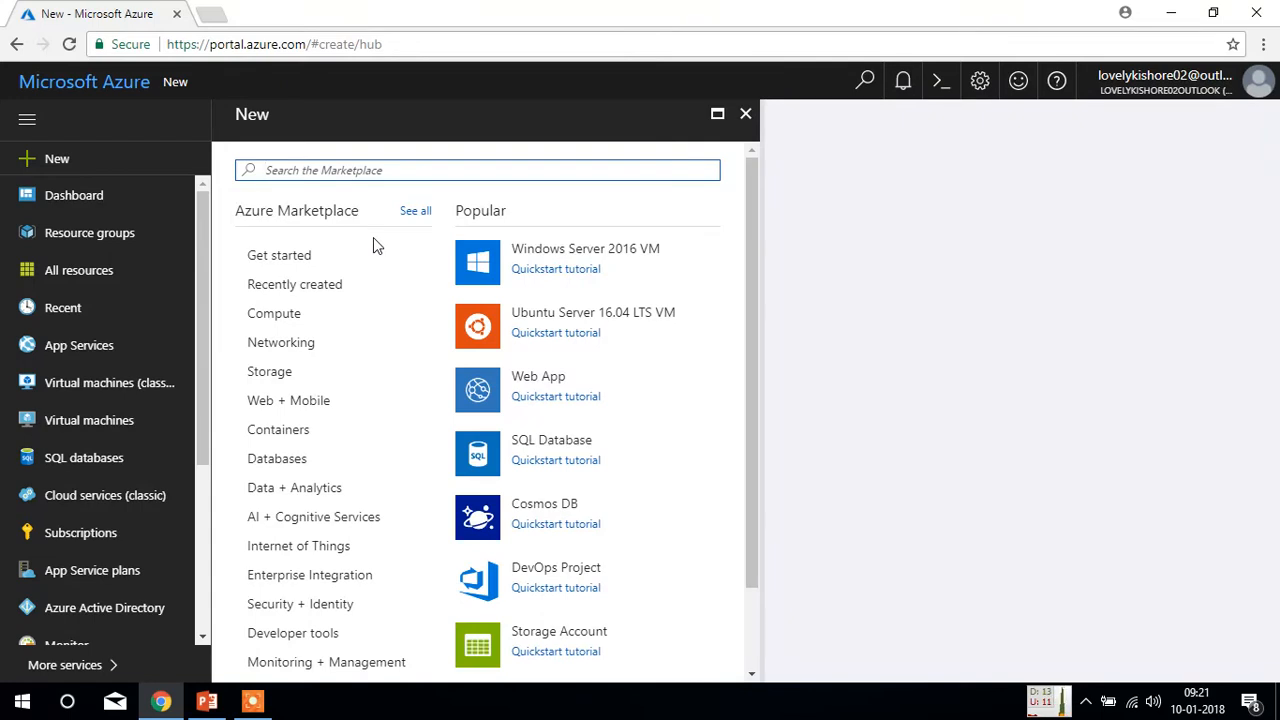
pyautogui.click(352, 416)
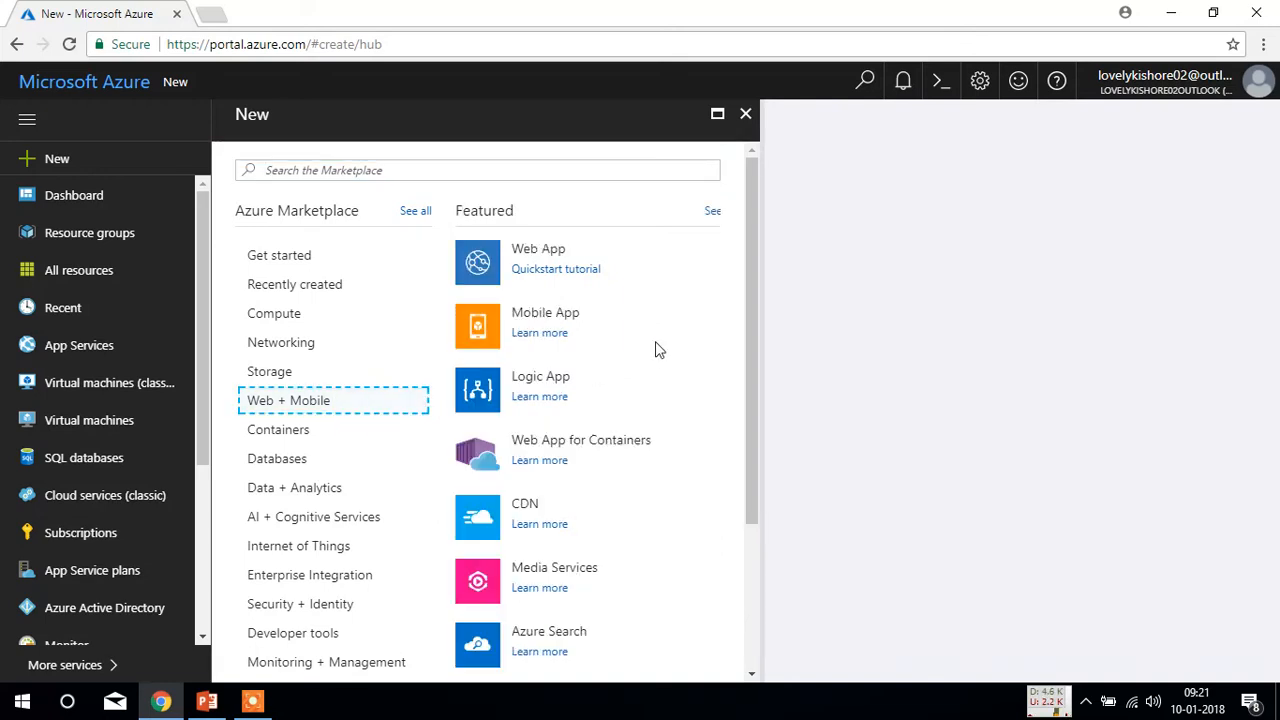
pyautogui.click(583, 258)
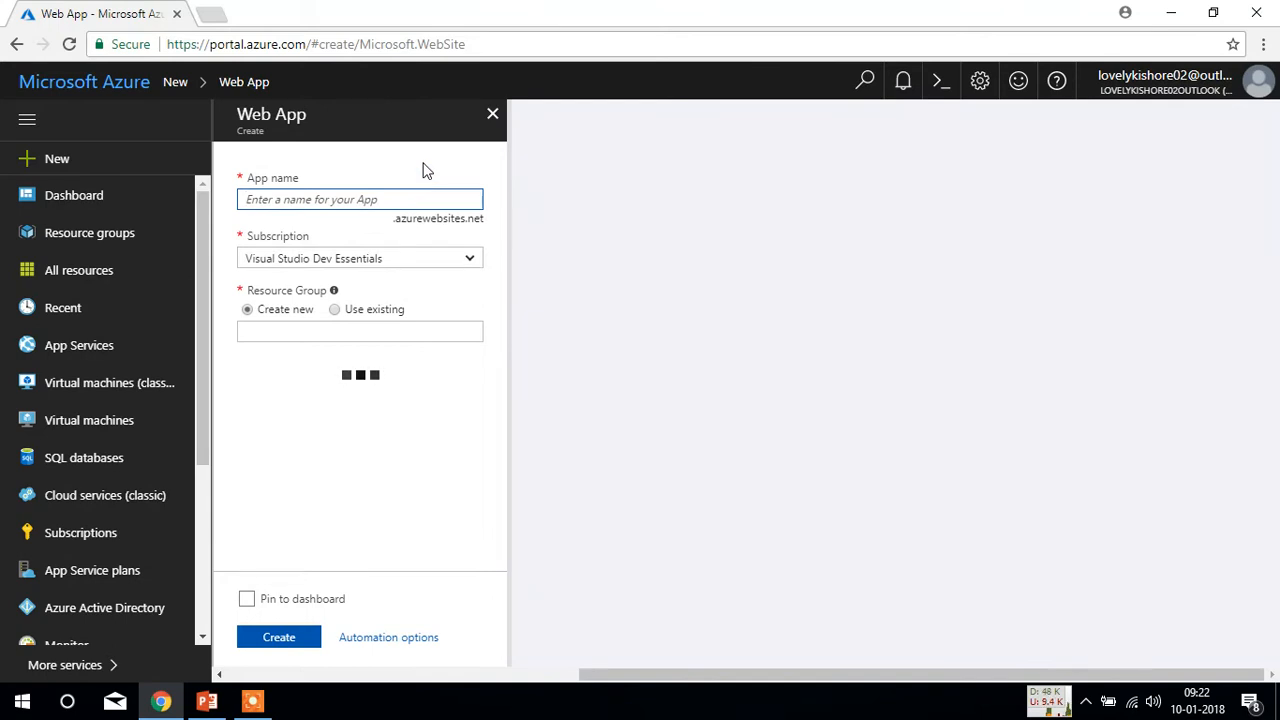
# Step: Configure the web app as codesizzlerwebapp1 on Windows with the new S1 App Service plan in Central US
pyautogui.write('codesizzlerwebapp1')
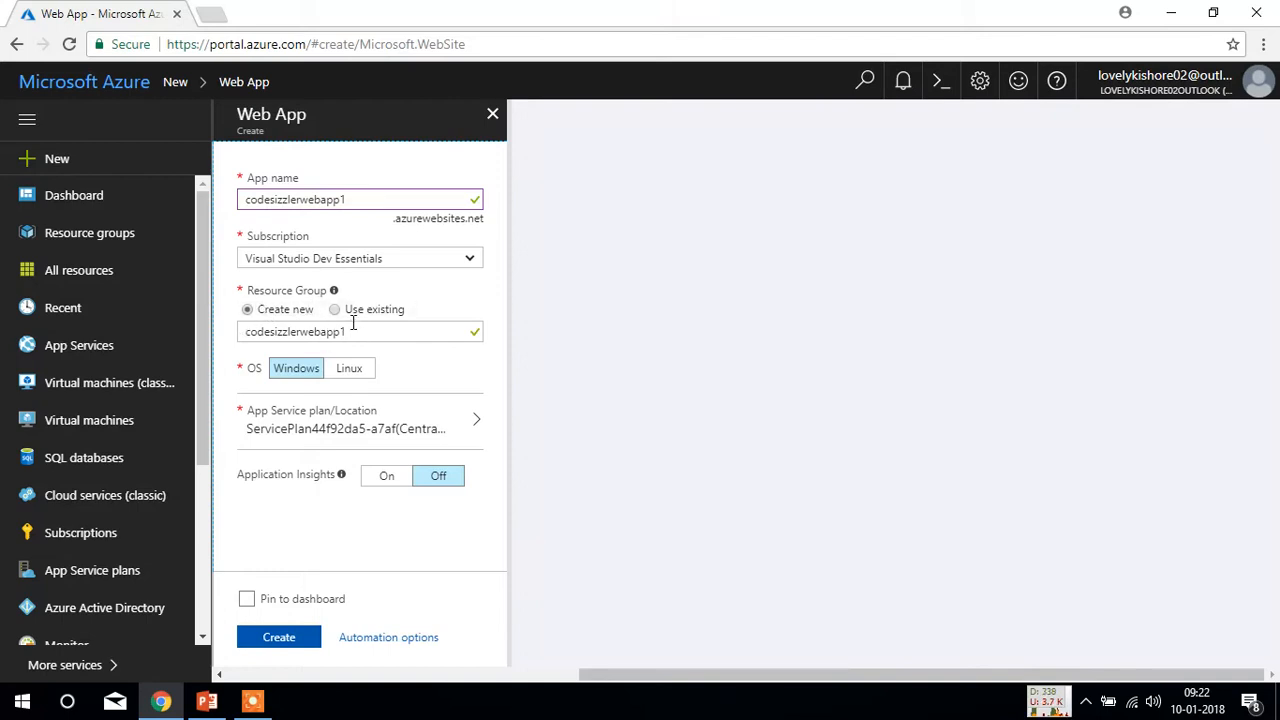
pyautogui.click(300, 368)
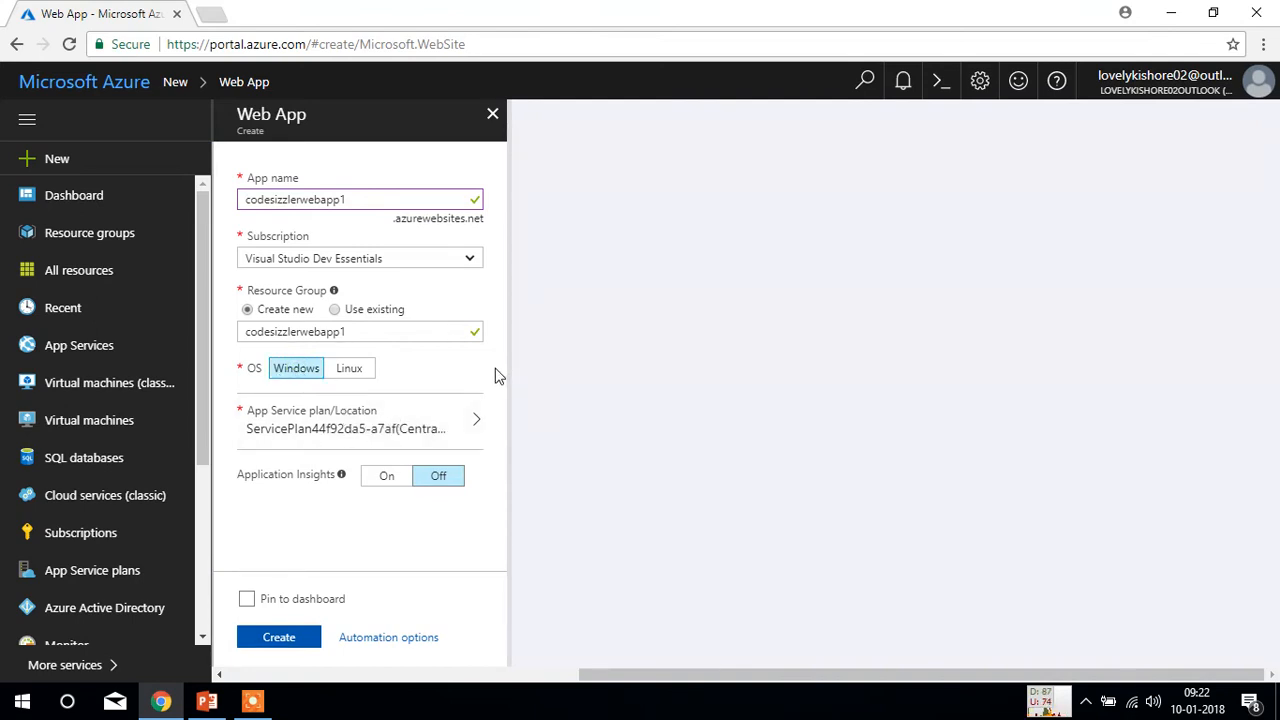
pyautogui.click(440, 418)
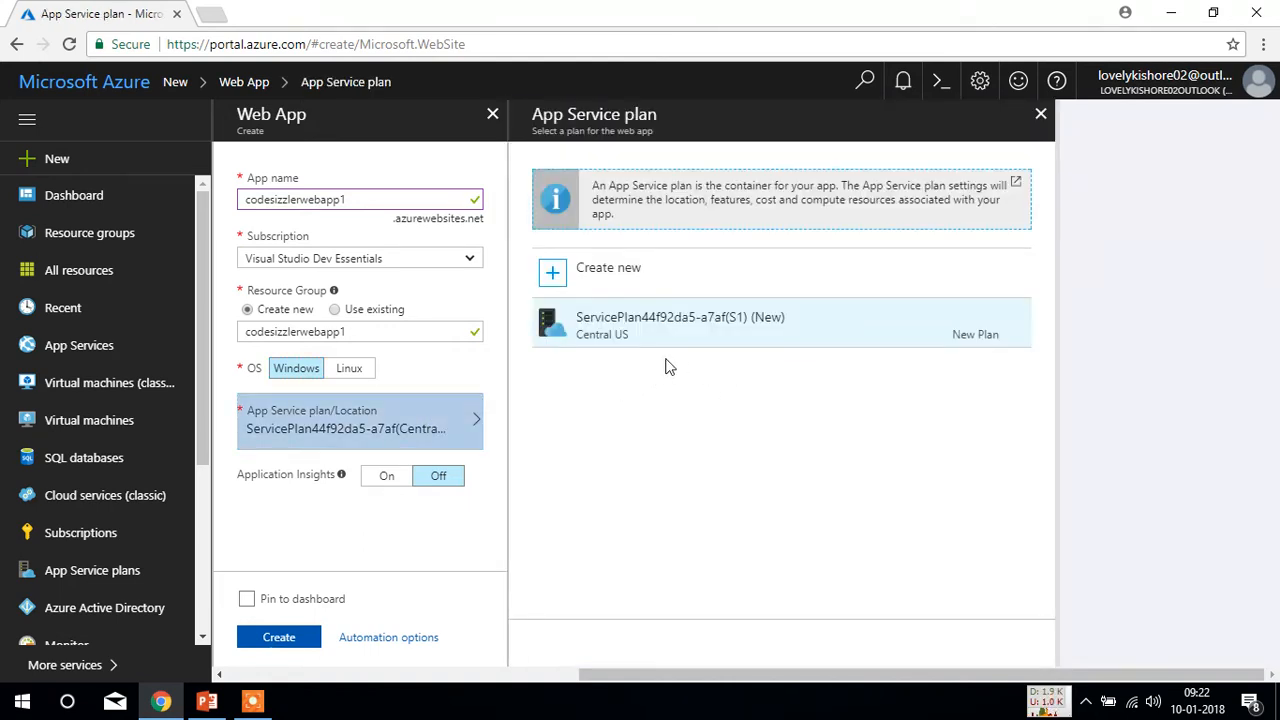
pyautogui.click(684, 344)
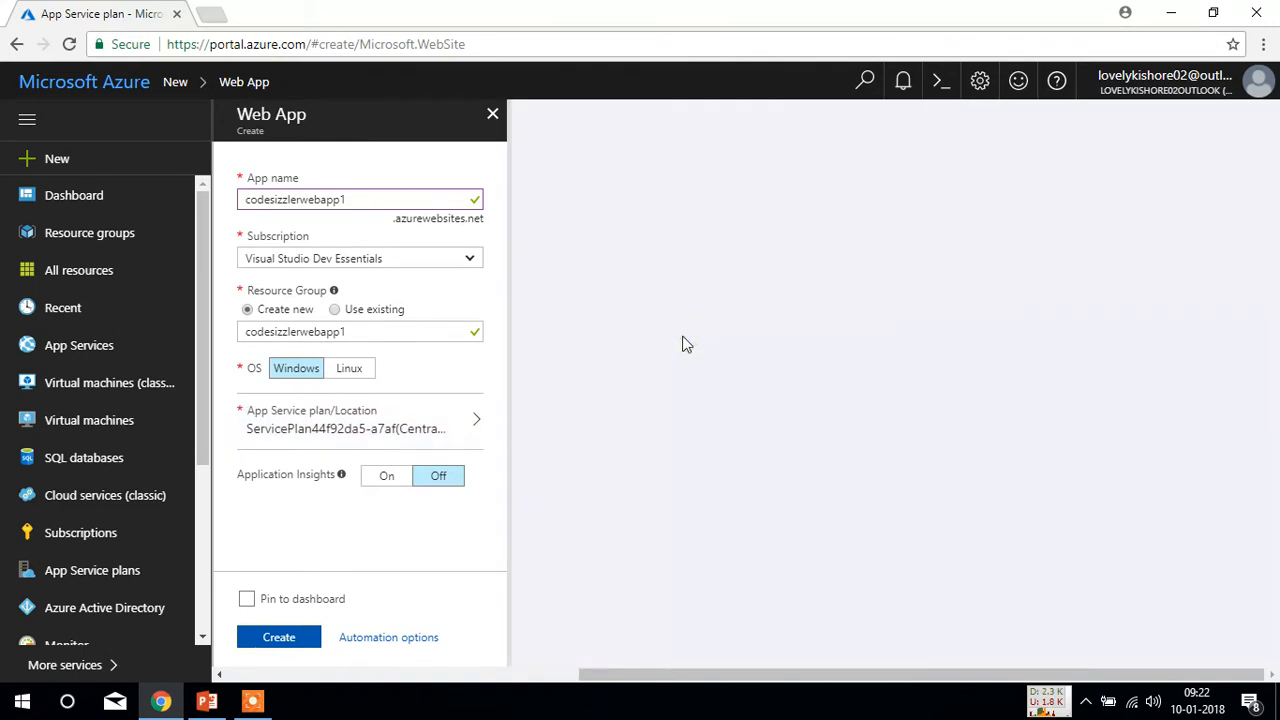
pyautogui.click(472, 425)
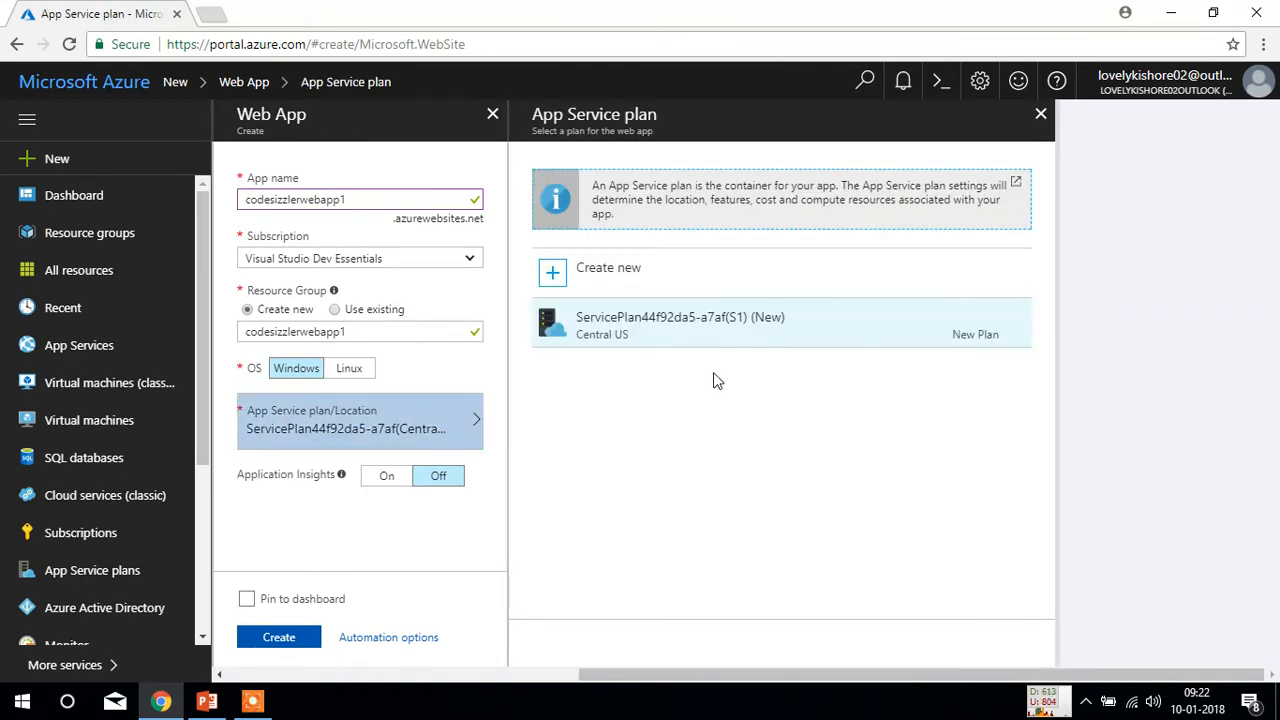
pyautogui.doubleClick(729, 322)
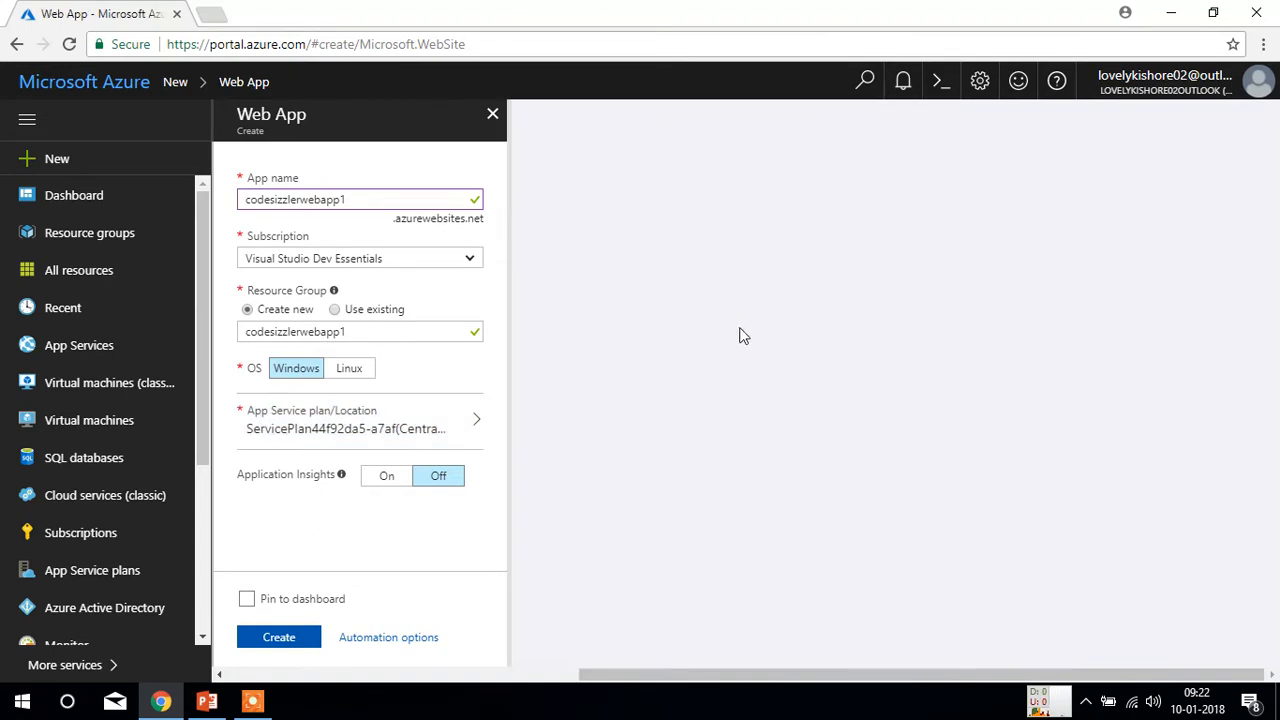
pyautogui.click(460, 432)
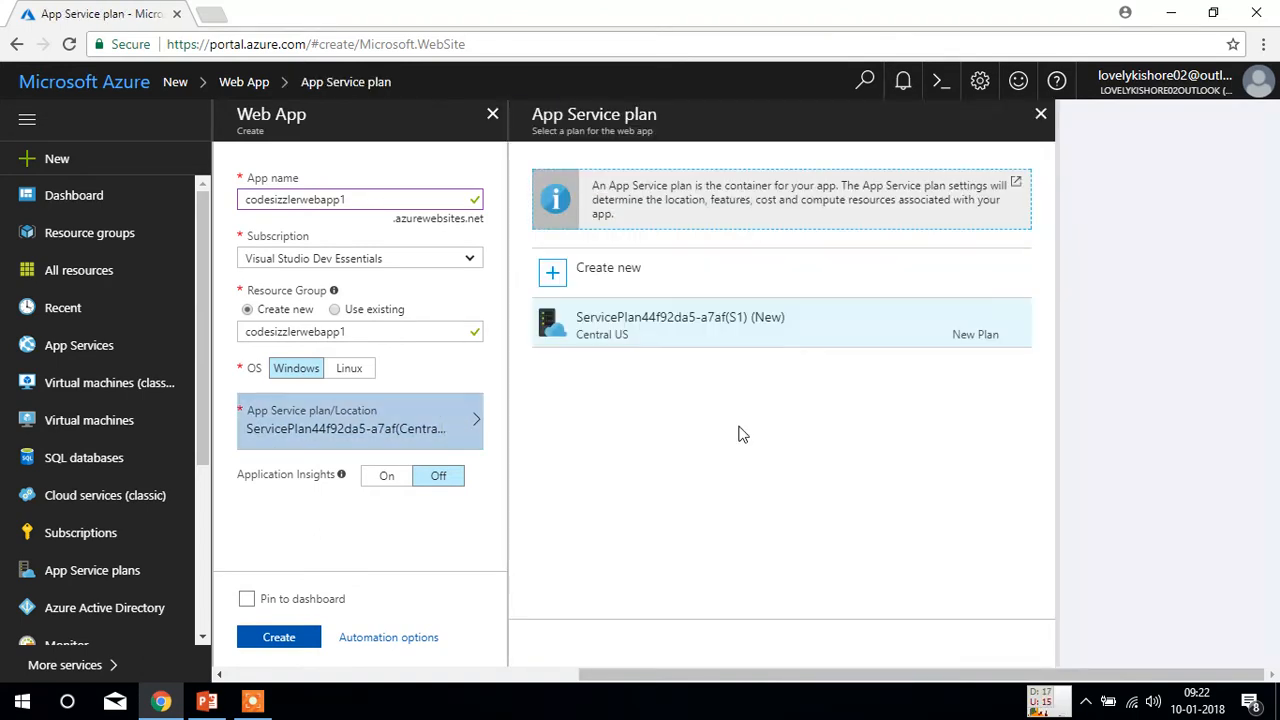
pyautogui.click(670, 347)
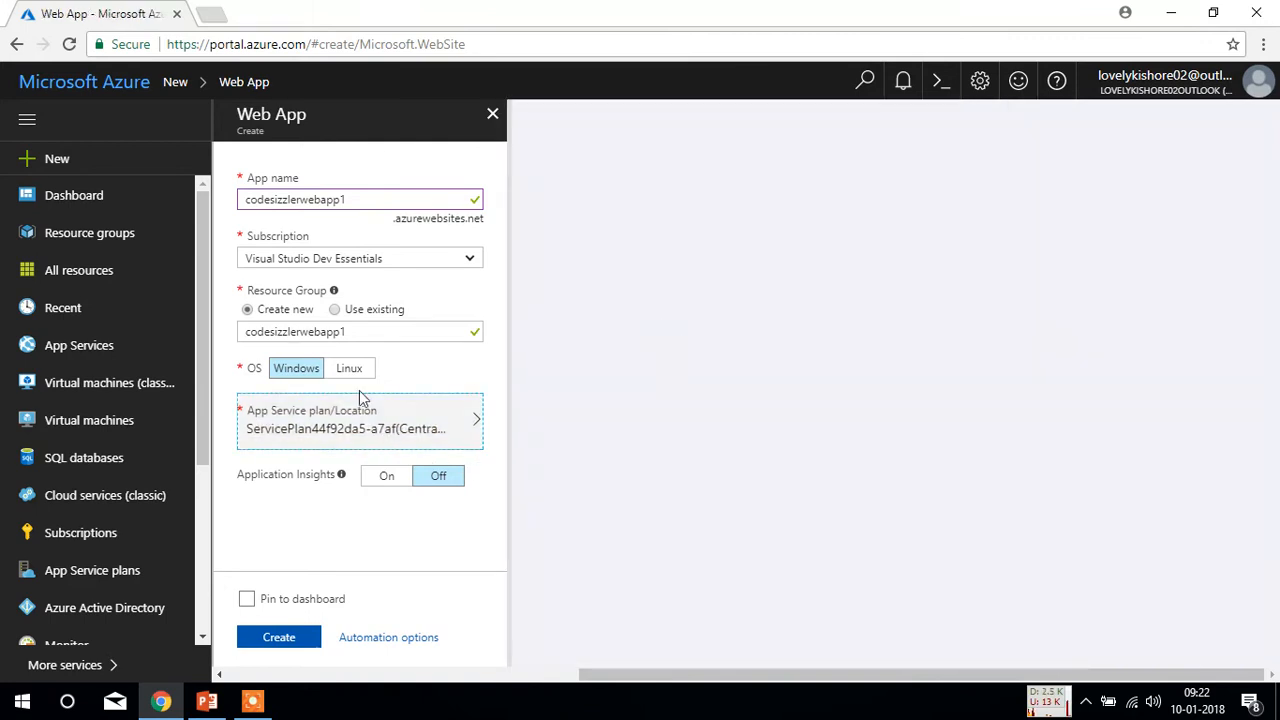
# Step: Create the web app with Application Insights off and pinned to the dashboard
pyautogui.click(440, 478)
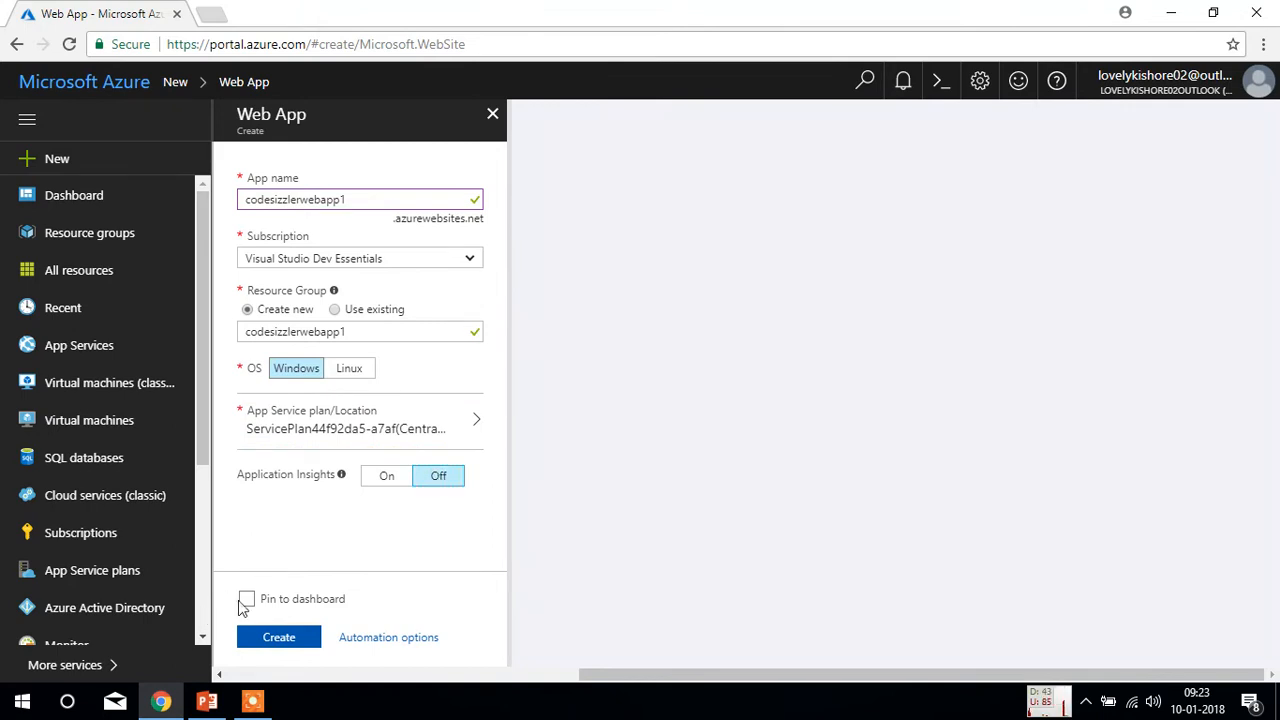
pyautogui.click(246, 600)
pyautogui.click(306, 643)
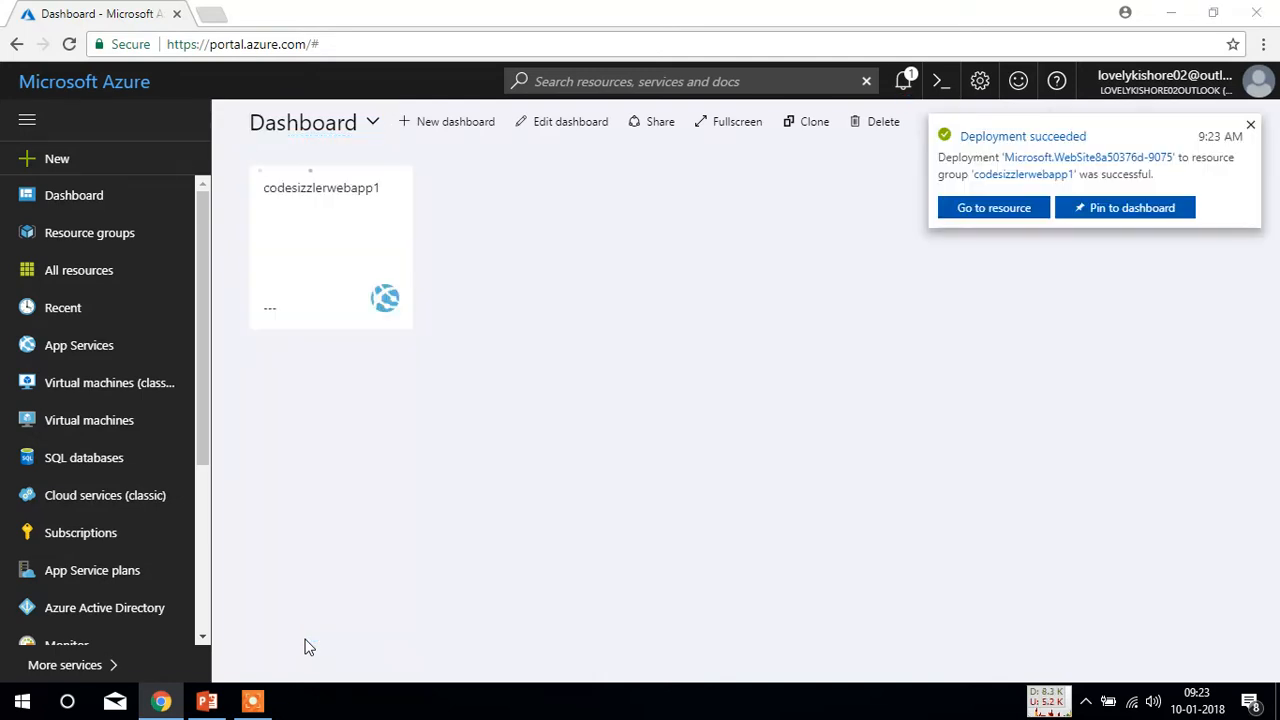
# Step: Switch to File Explorer, open the Documents folder and check the contents of New Text Document
pyautogui.press('super+e')
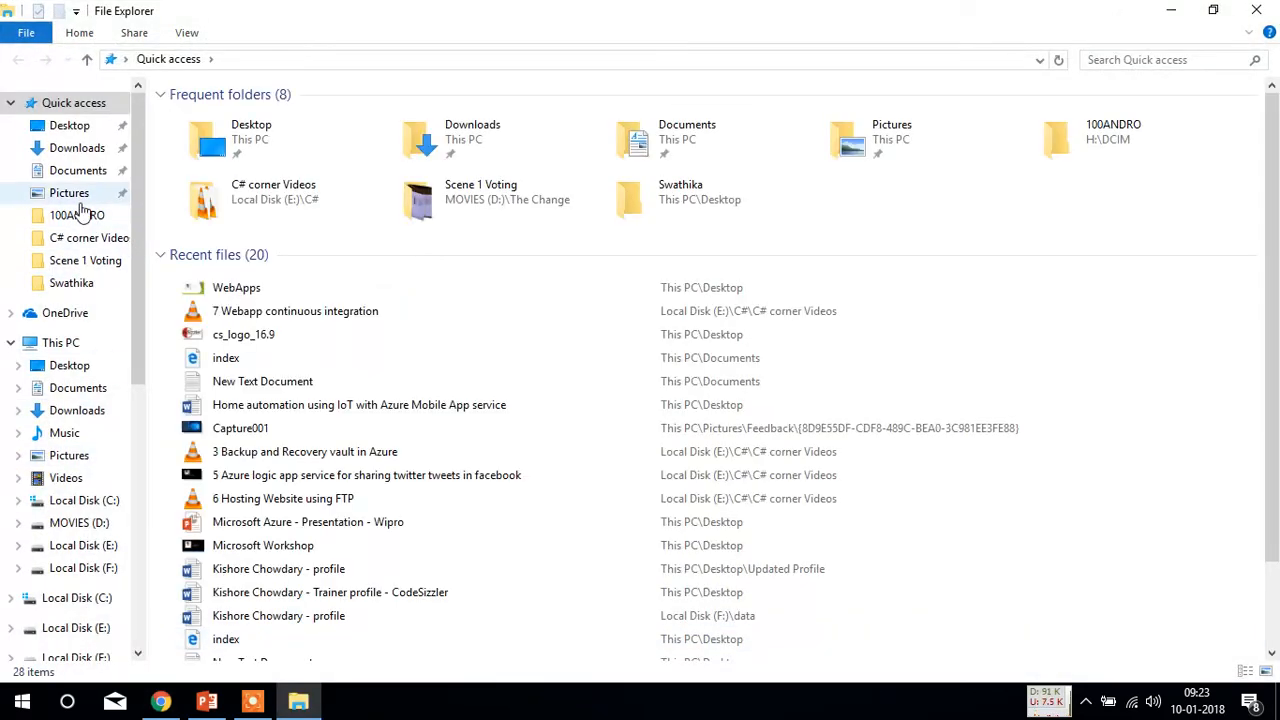
pyautogui.click(80, 172)
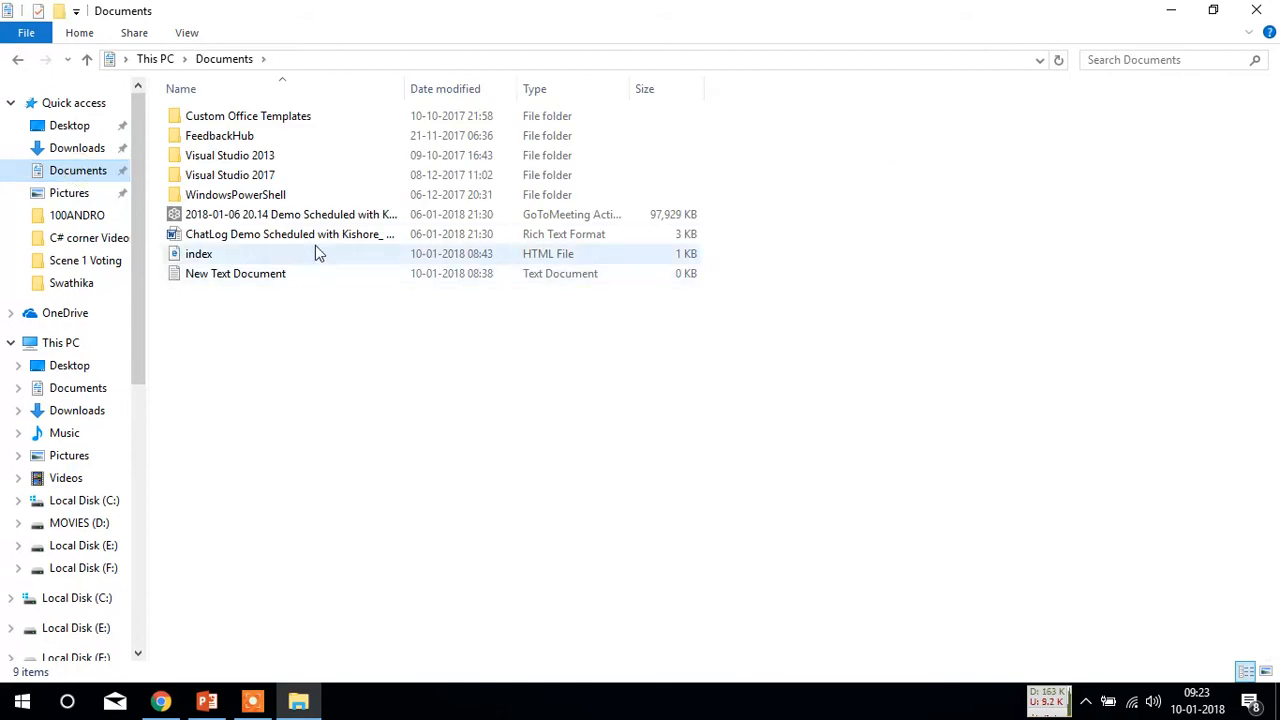
pyautogui.doubleClick(272, 272)
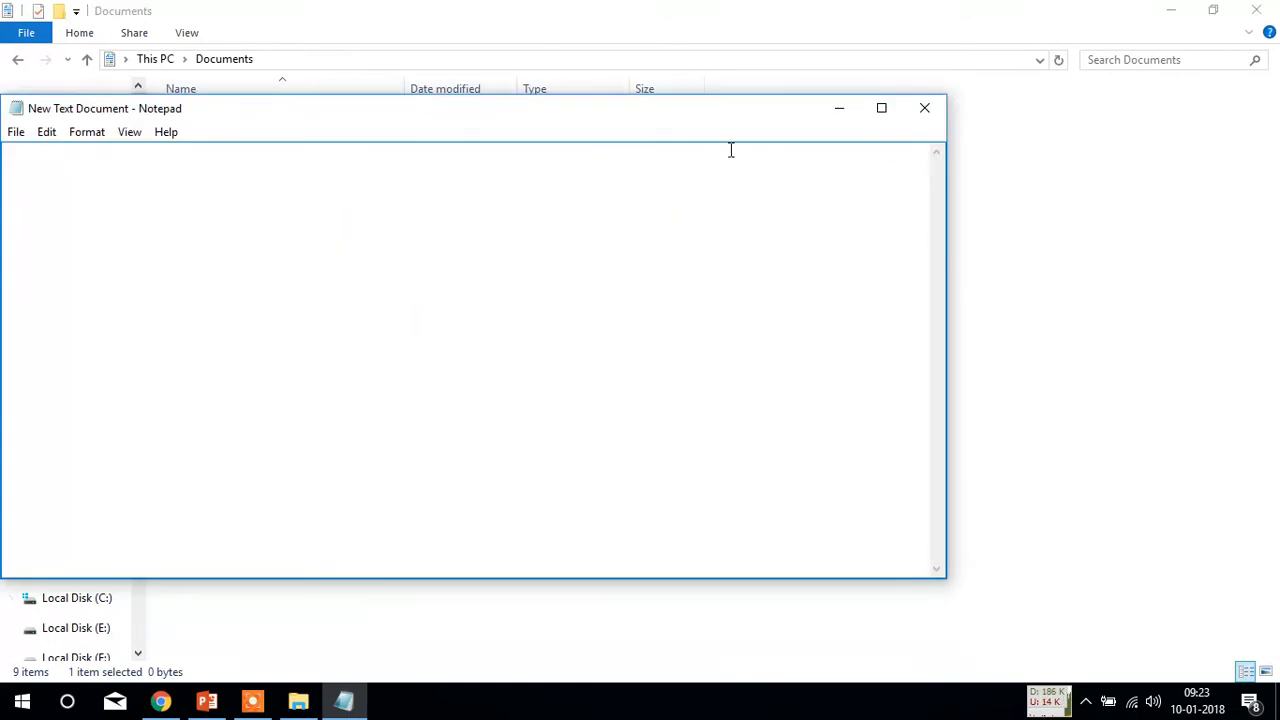
pyautogui.click(926, 110)
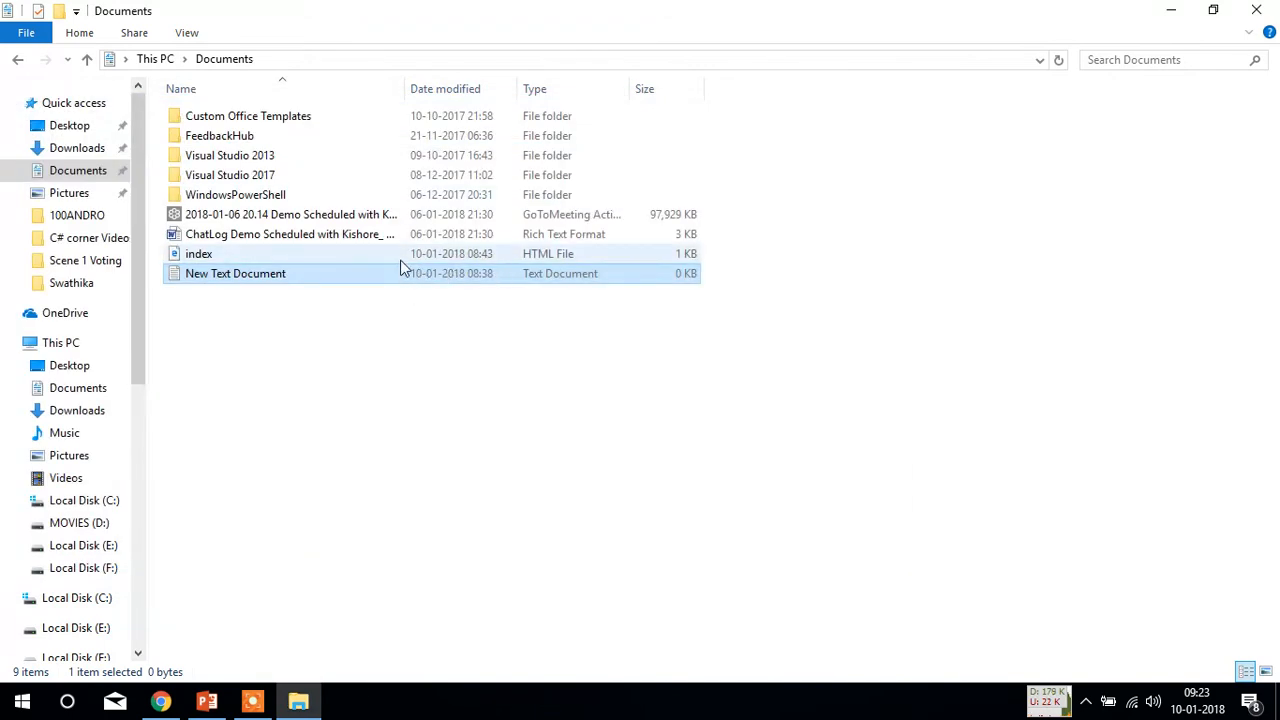
# Step: Delete the existing index HTML file from the Documents folder
pyautogui.click(447, 239)
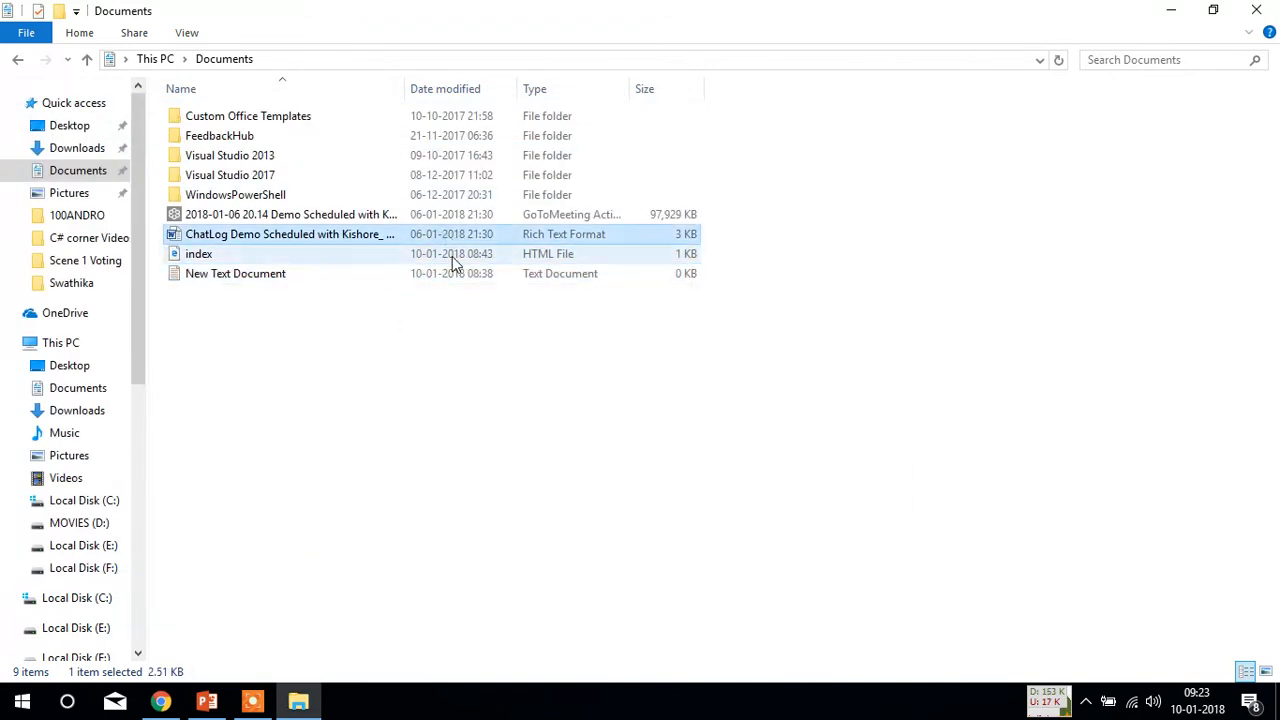
pyautogui.click(452, 256)
pyautogui.press('Delete')
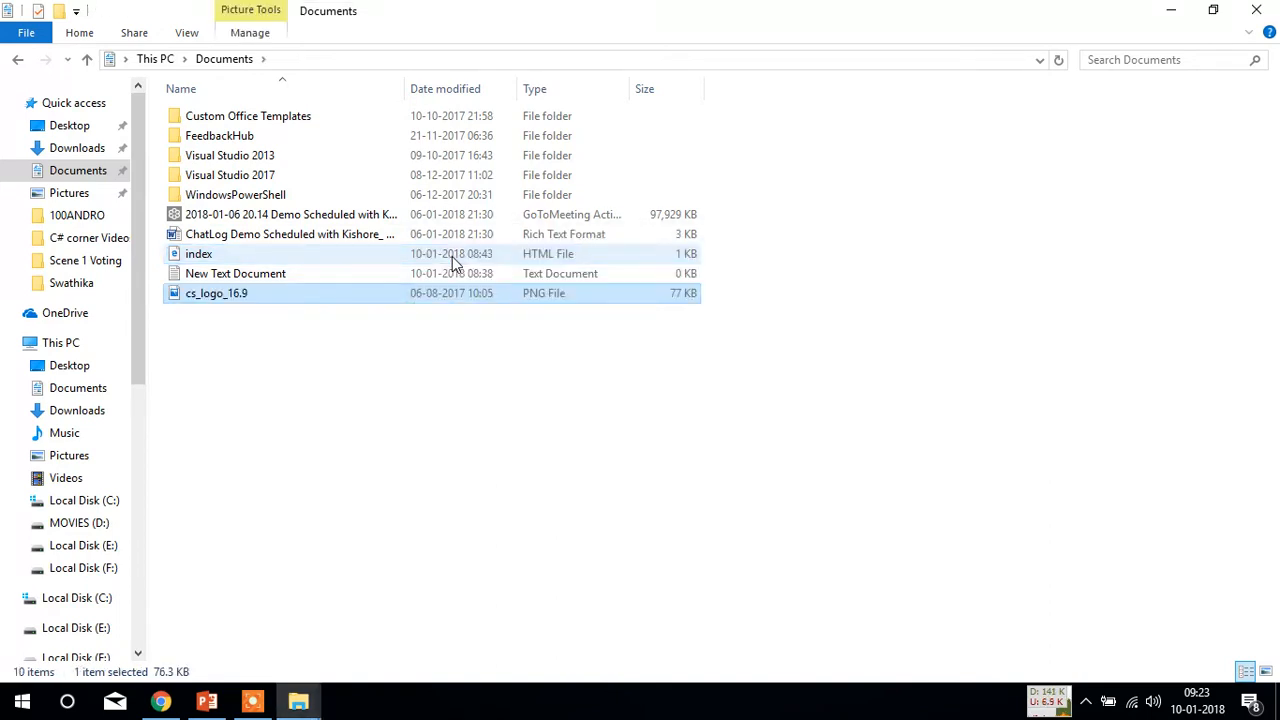
pyautogui.click(452, 256)
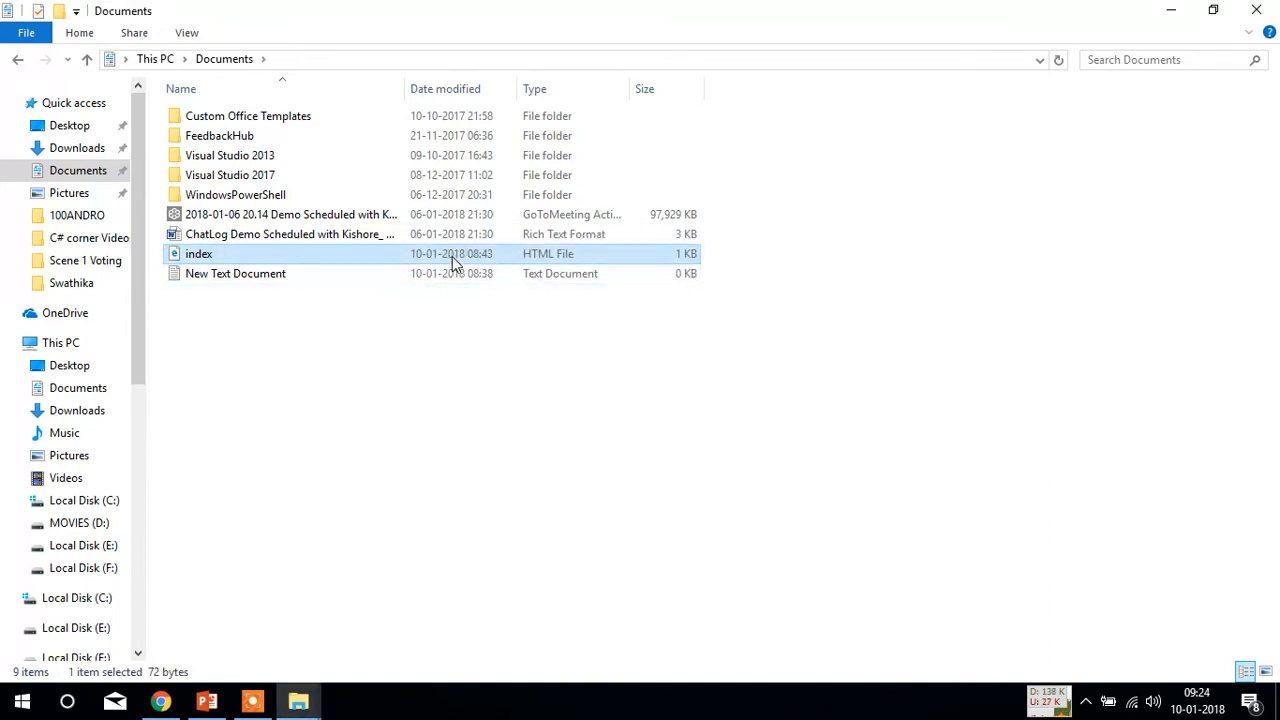
pyautogui.press('Delete')
pyautogui.press('Return')
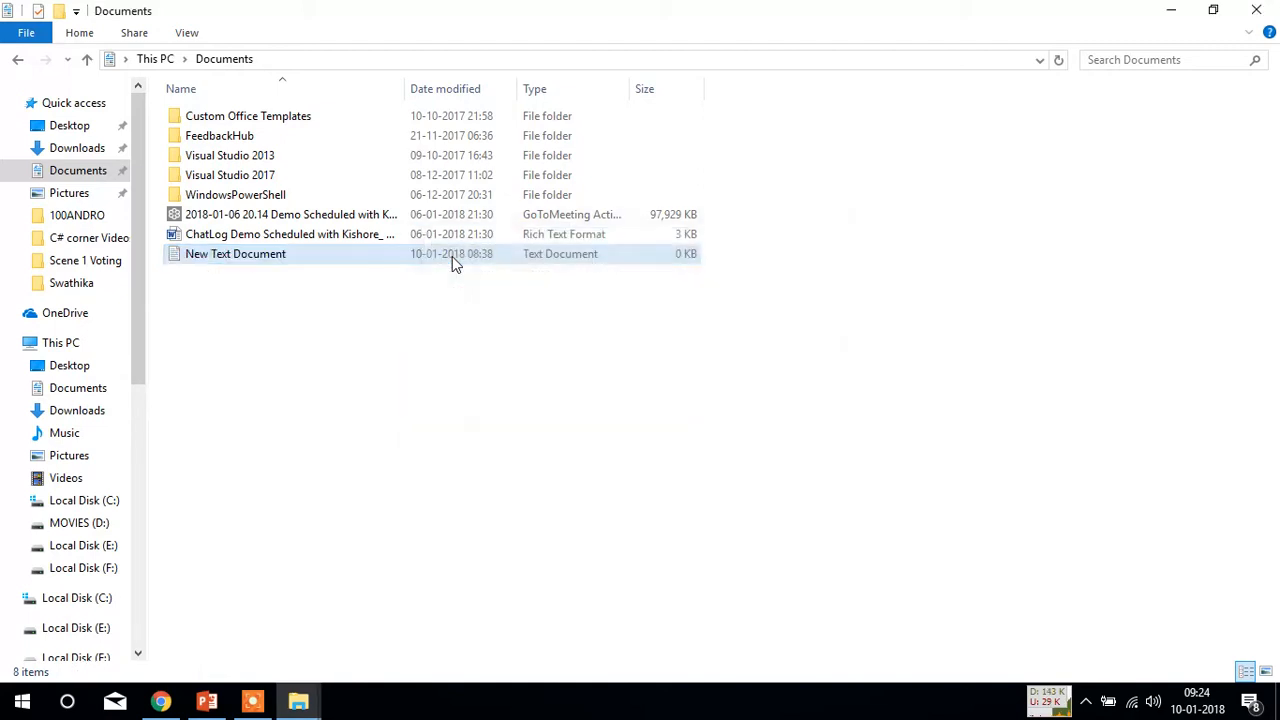
# Step: Open New Text Document in Notepad and write "This is my 1st wesite." in it
pyautogui.click(452, 256)
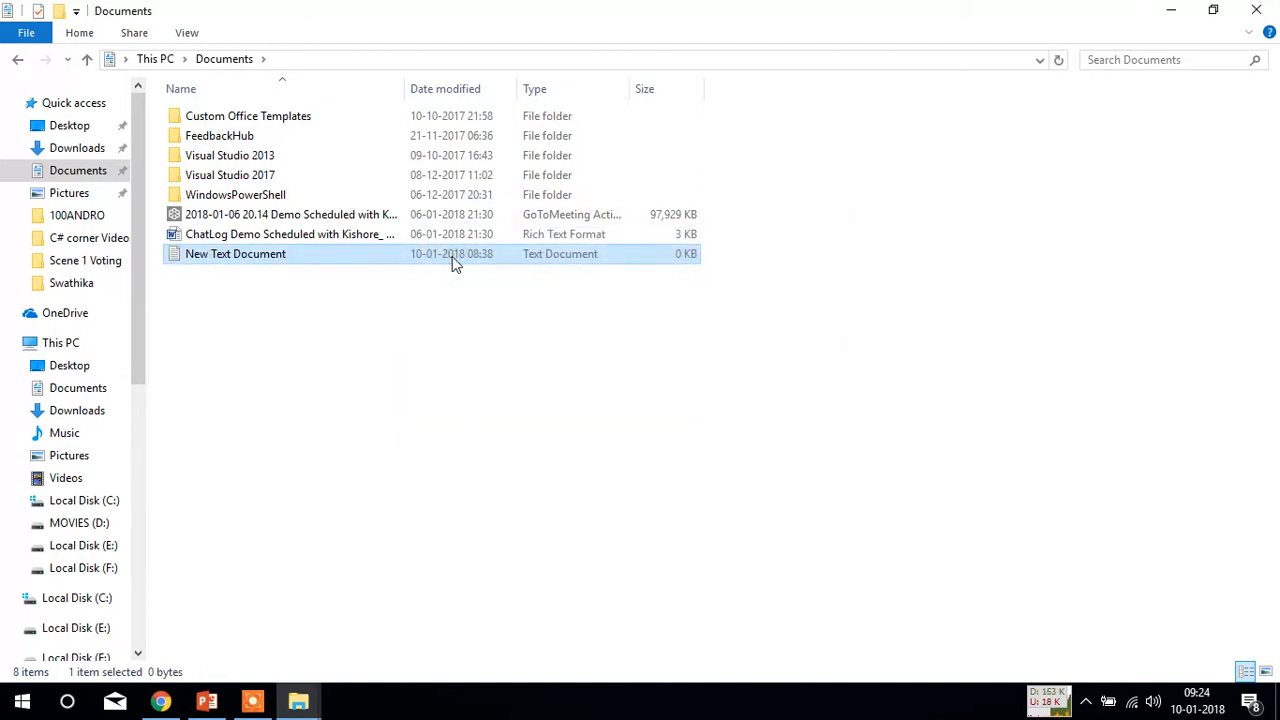
pyautogui.doubleClick(452, 256)
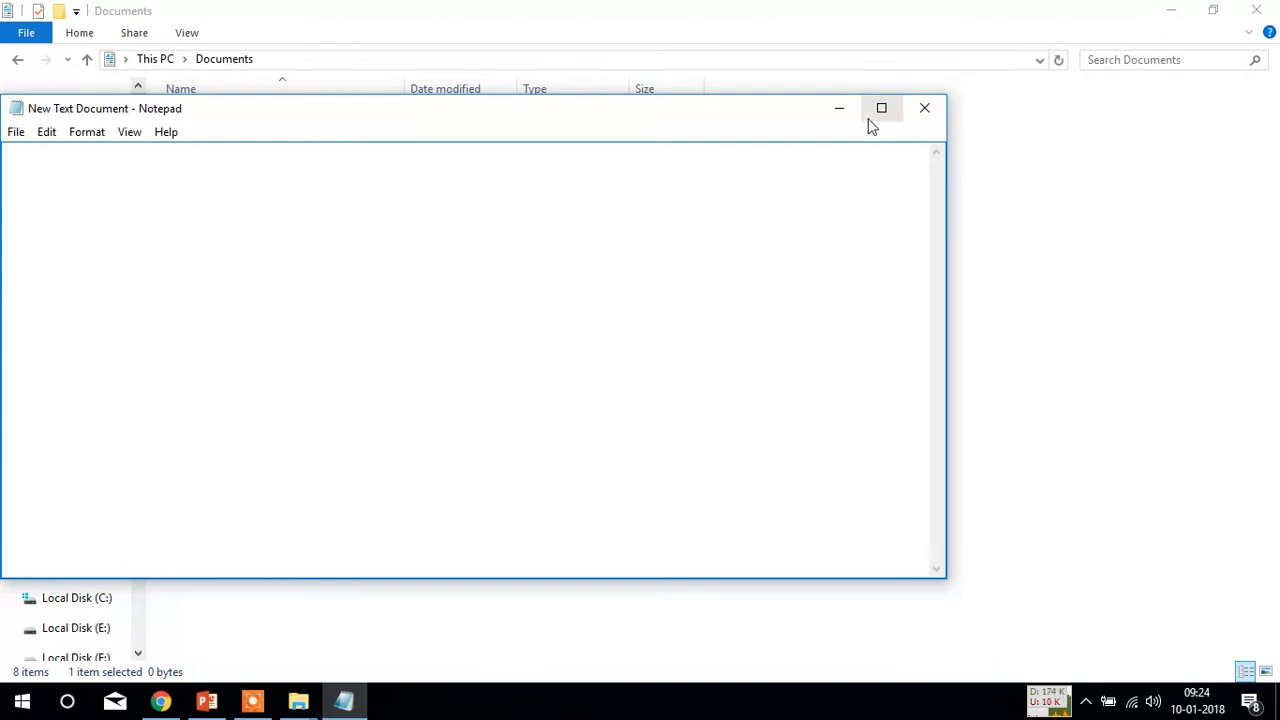
pyautogui.click(870, 118)
pyautogui.write('This is my 1st w')
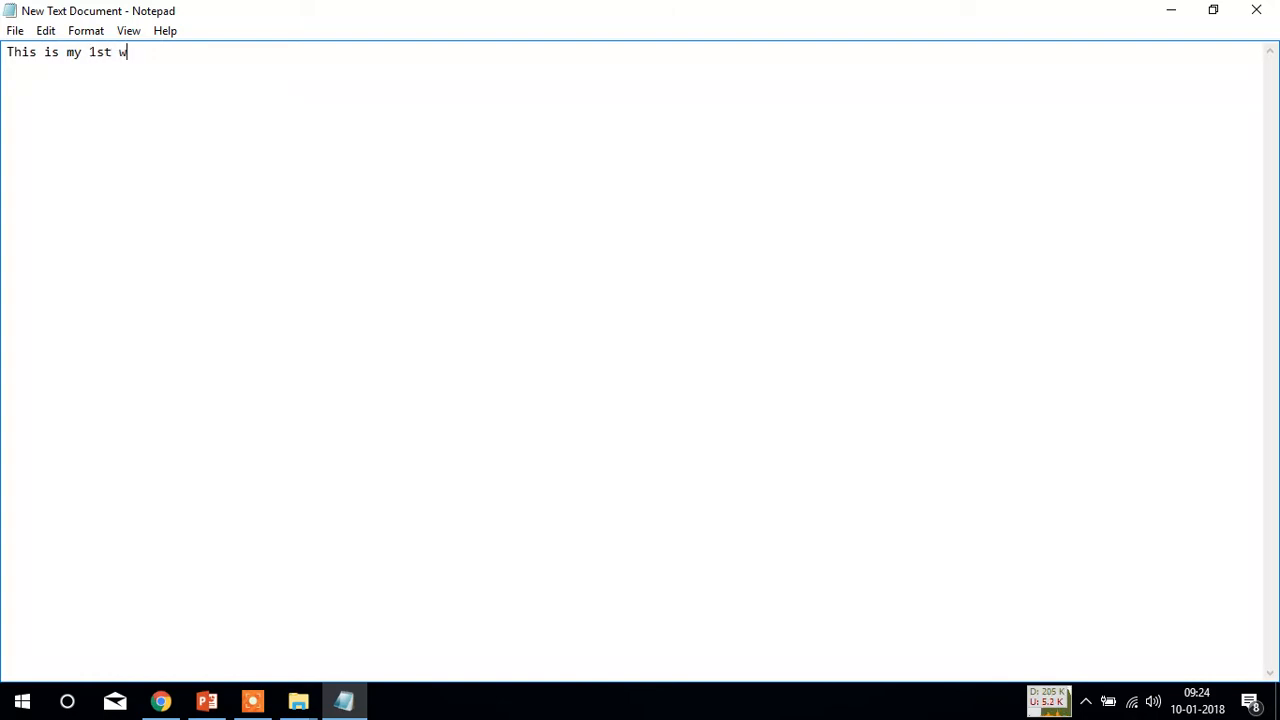
pyautogui.write('esuite.')
# Step: Save the text as index.html in the Documents folder and close Notepad
pyautogui.click(15, 30)
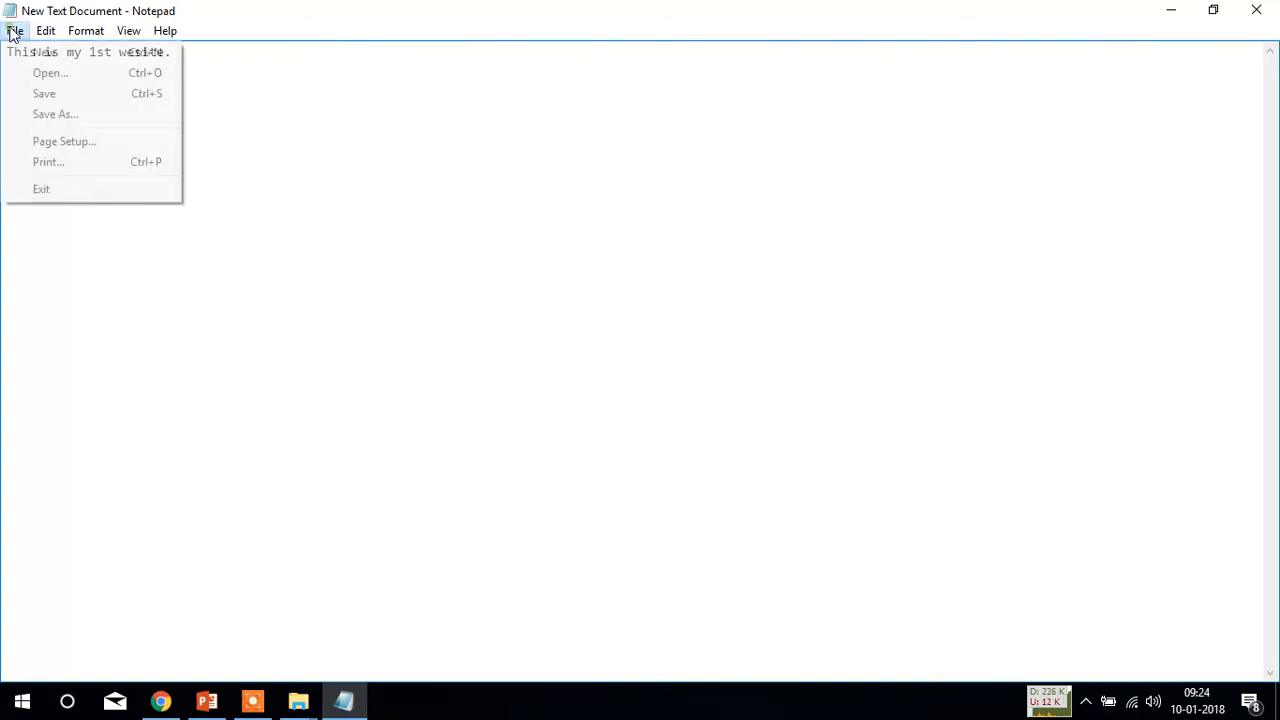
pyautogui.click(105, 114)
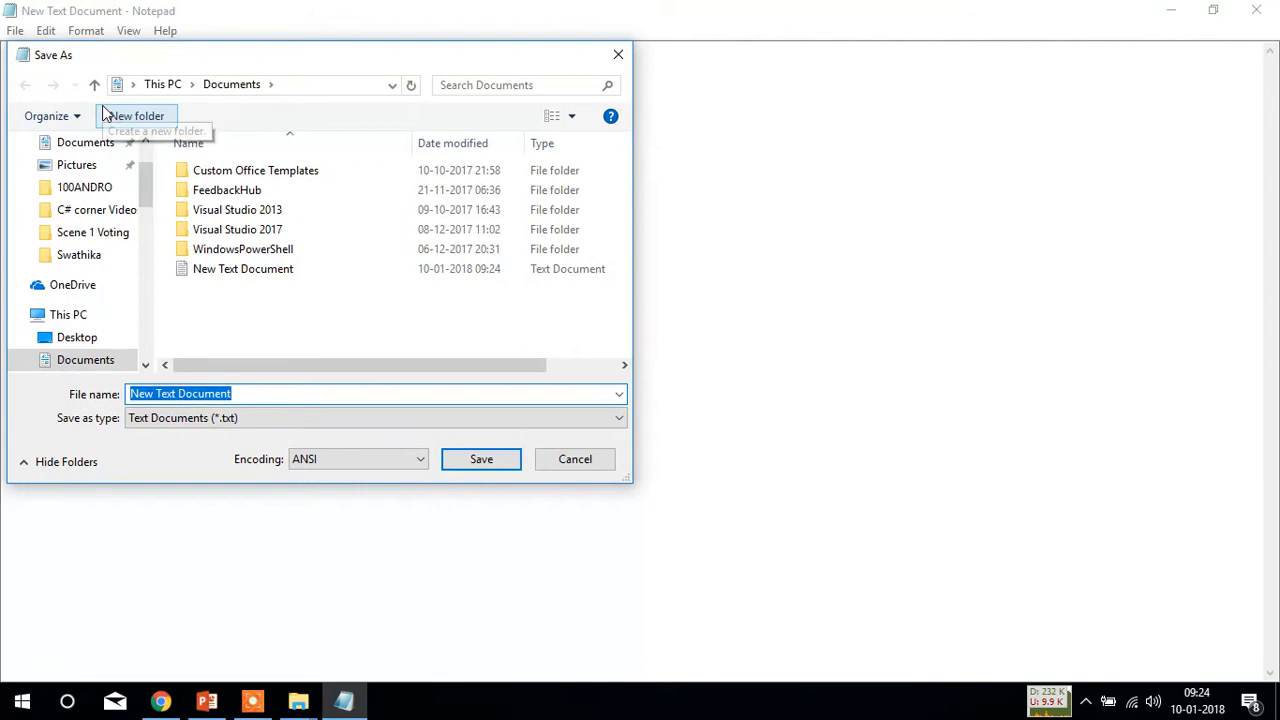
pyautogui.write('index.h')
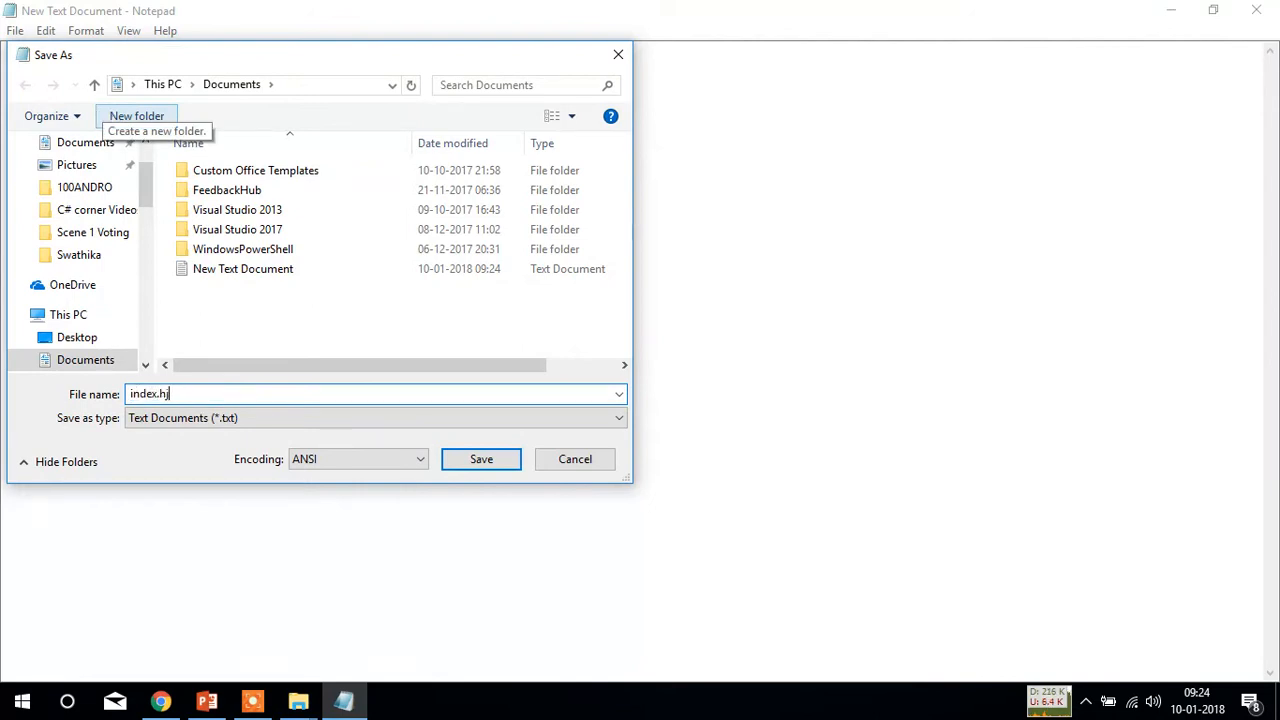
pyautogui.write('tml')
pyautogui.click(517, 457)
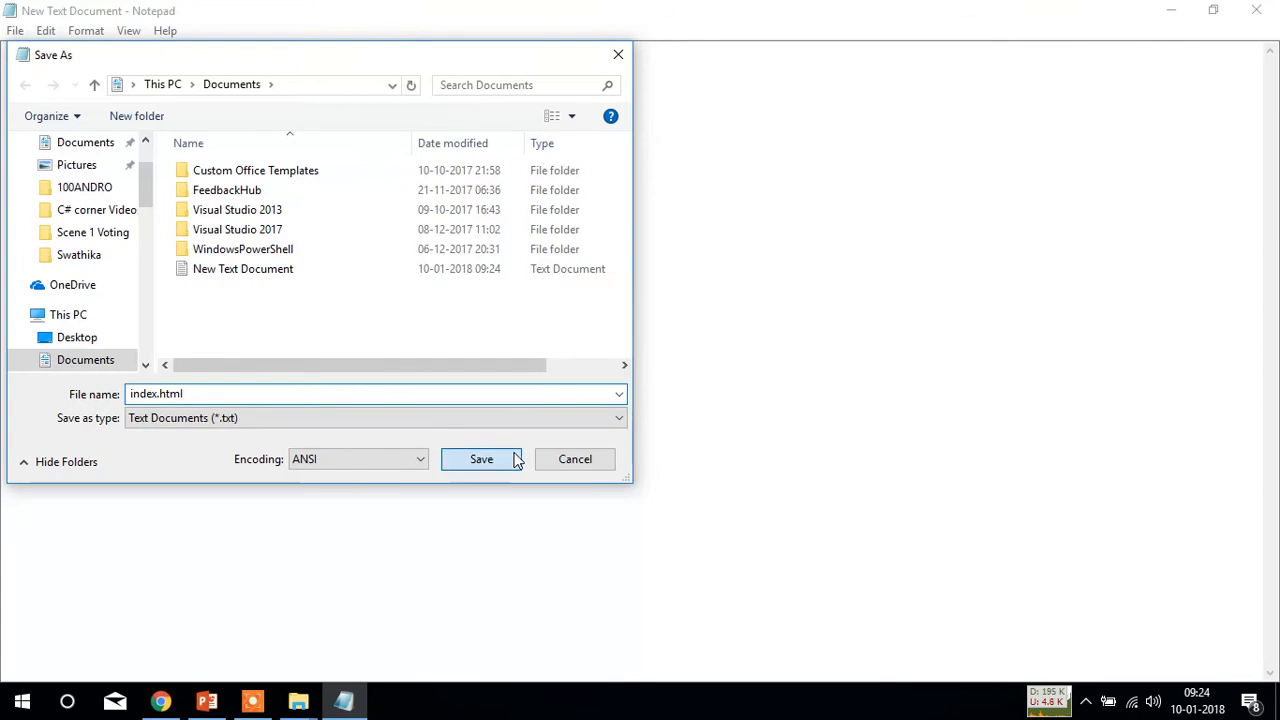
pyautogui.click(1250, 8)
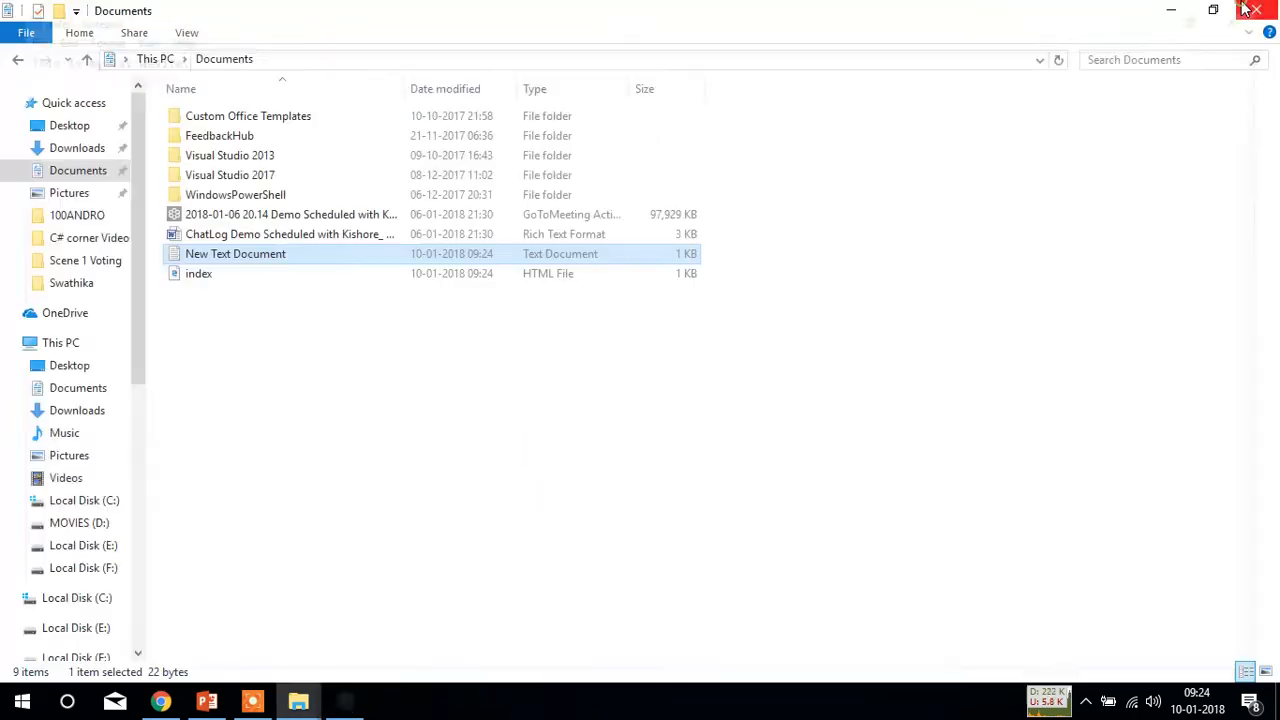
pyautogui.click(284, 422)
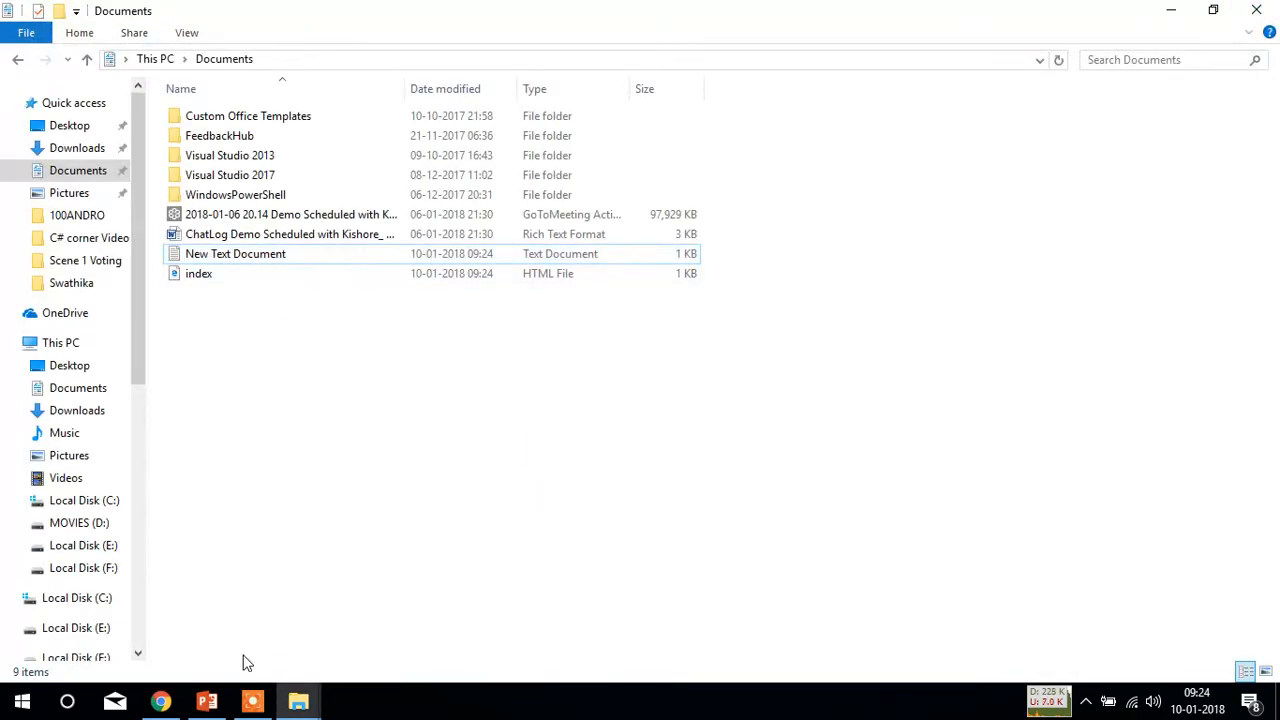
# Step: Switch back to the Azure portal in Chrome, view codesizzlerwebapp1's live site through its URL, and return to the app's overview
pyautogui.click(163, 703)
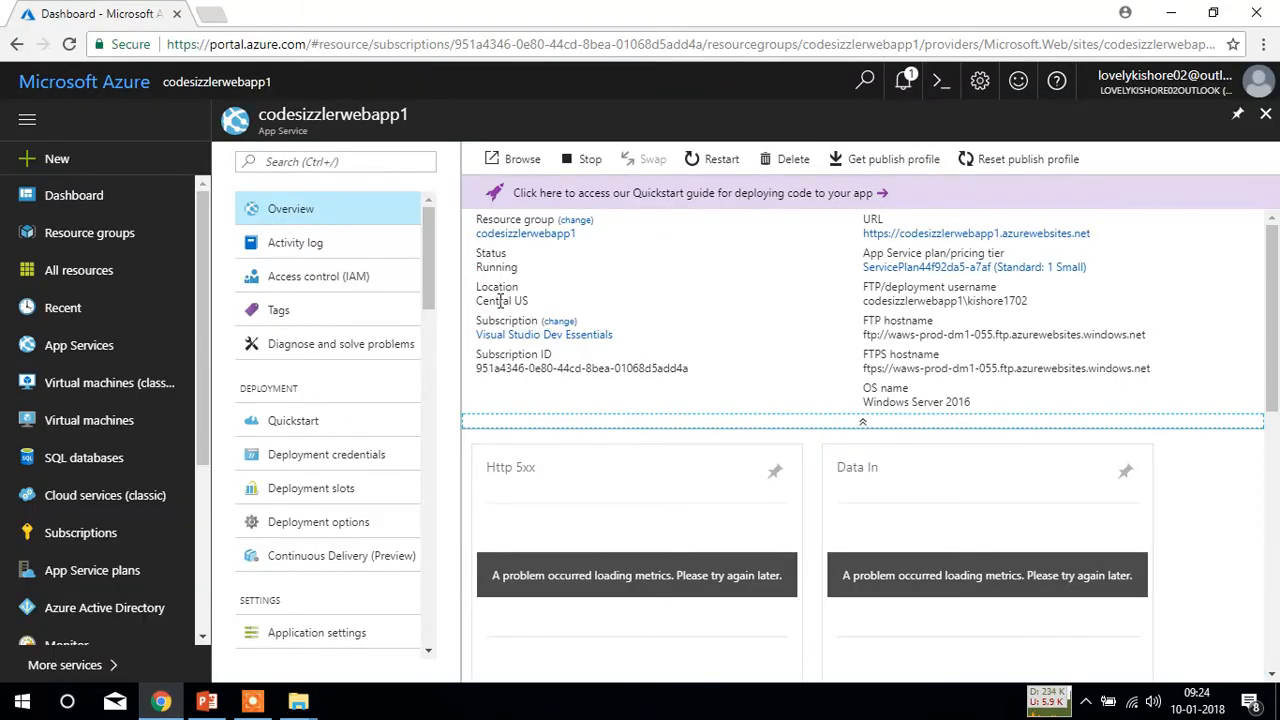
pyautogui.click(958, 234)
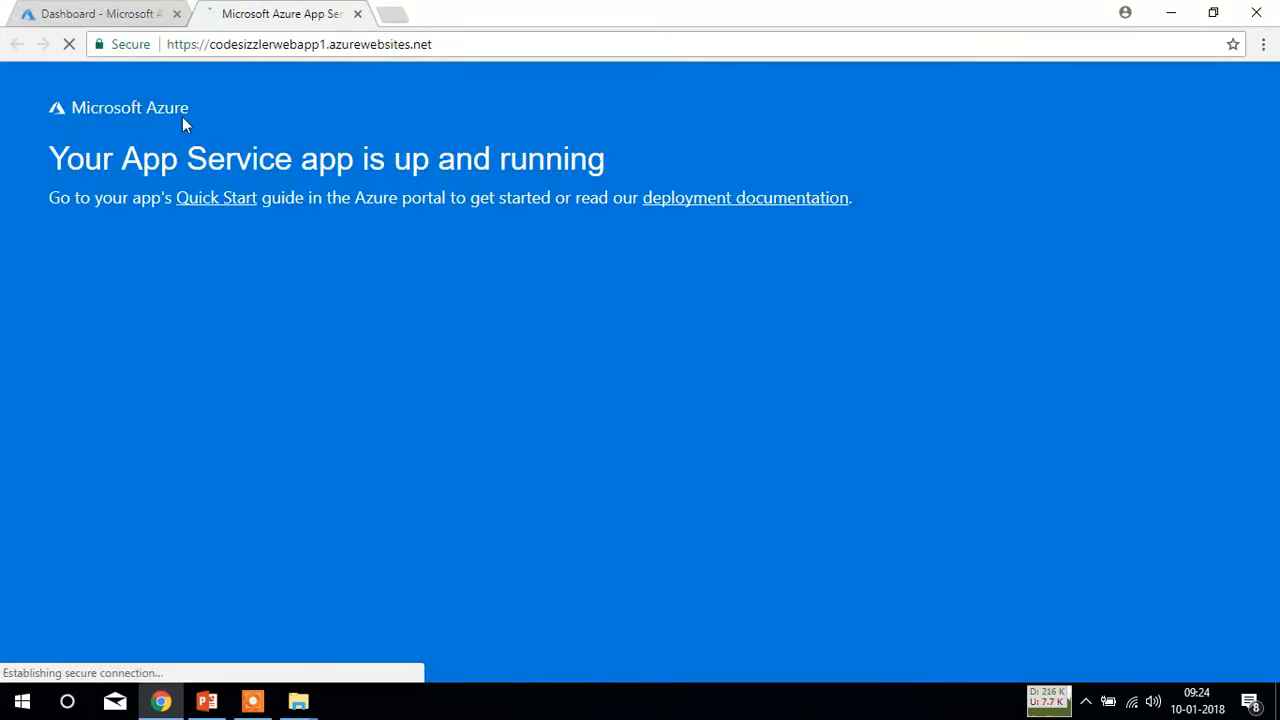
pyautogui.click(134, 10)
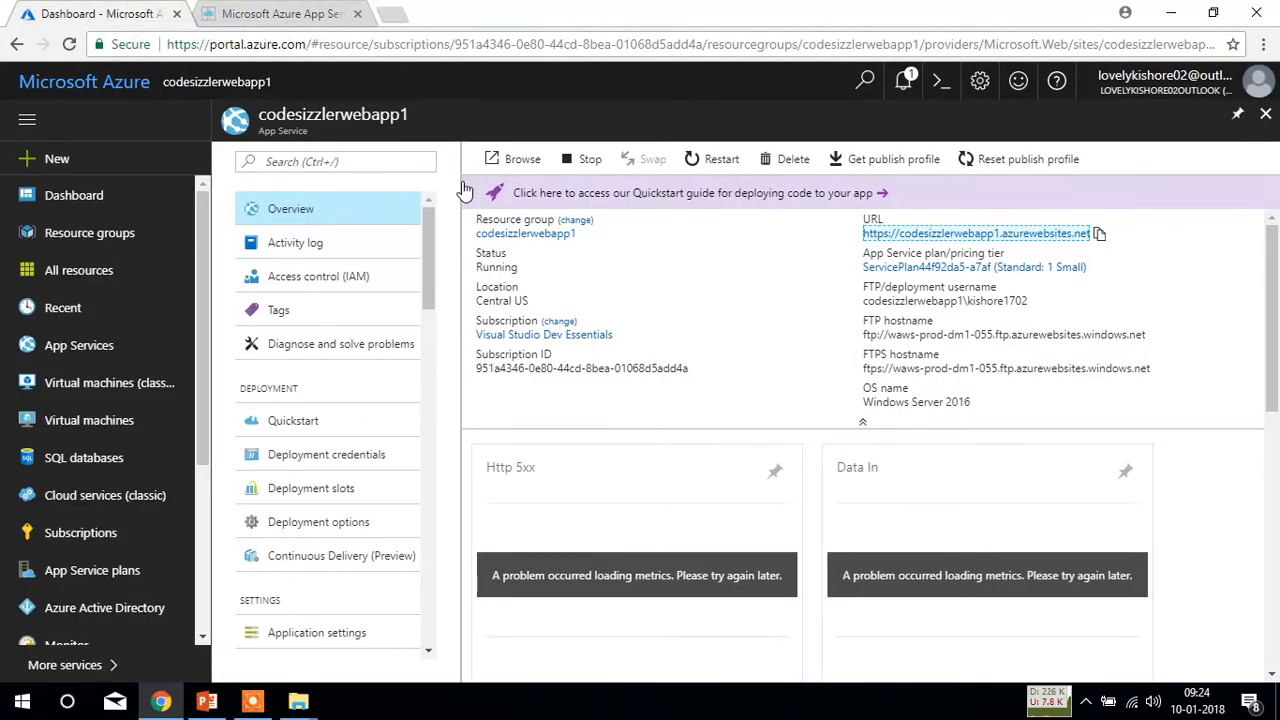
# Step: Download the publish profile of codesizzlerwebapp1 and open the downloaded file in a maximized Notepad window
pyautogui.click(876, 170)
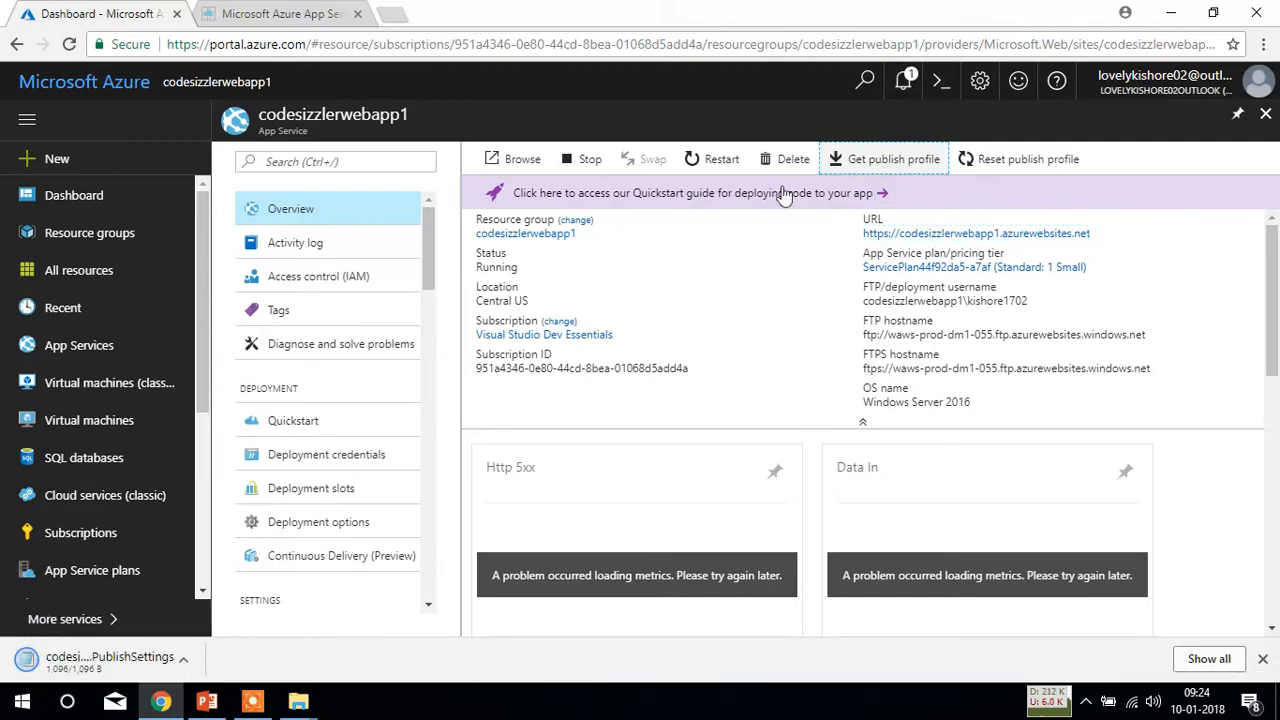
pyautogui.click(110, 664)
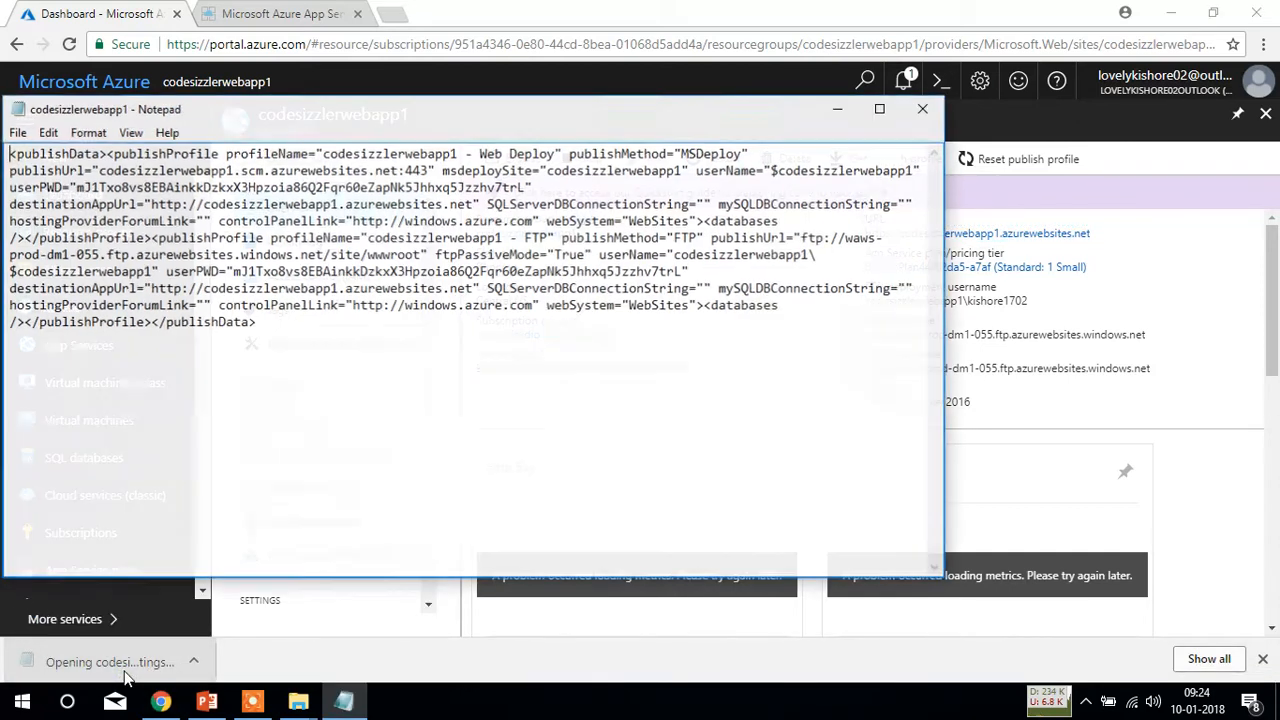
pyautogui.click(881, 108)
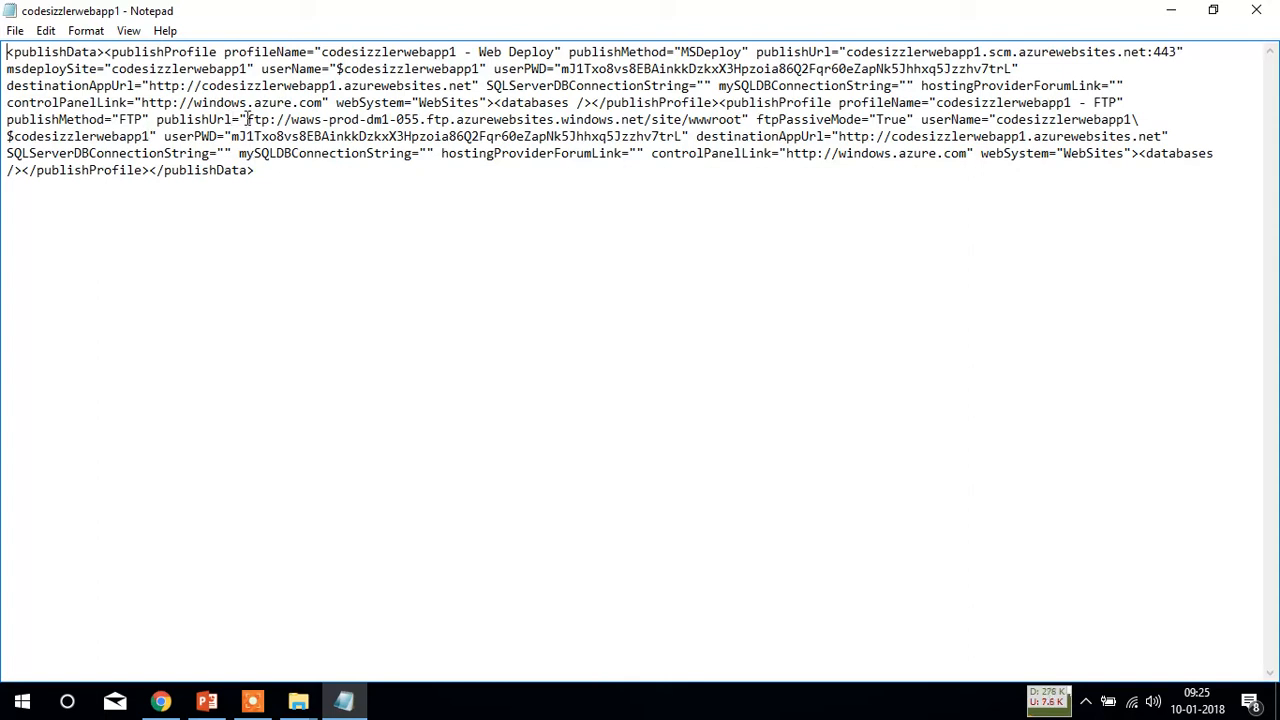
# Step: Copy the FTP profile's publish URL, ftp://waws-prod-dm1-055.ftp.azurewebsites.windows.net/site/wwwroot, from the publish profile text
pyautogui.moveTo(249, 119); pyautogui.dragTo(640, 120)
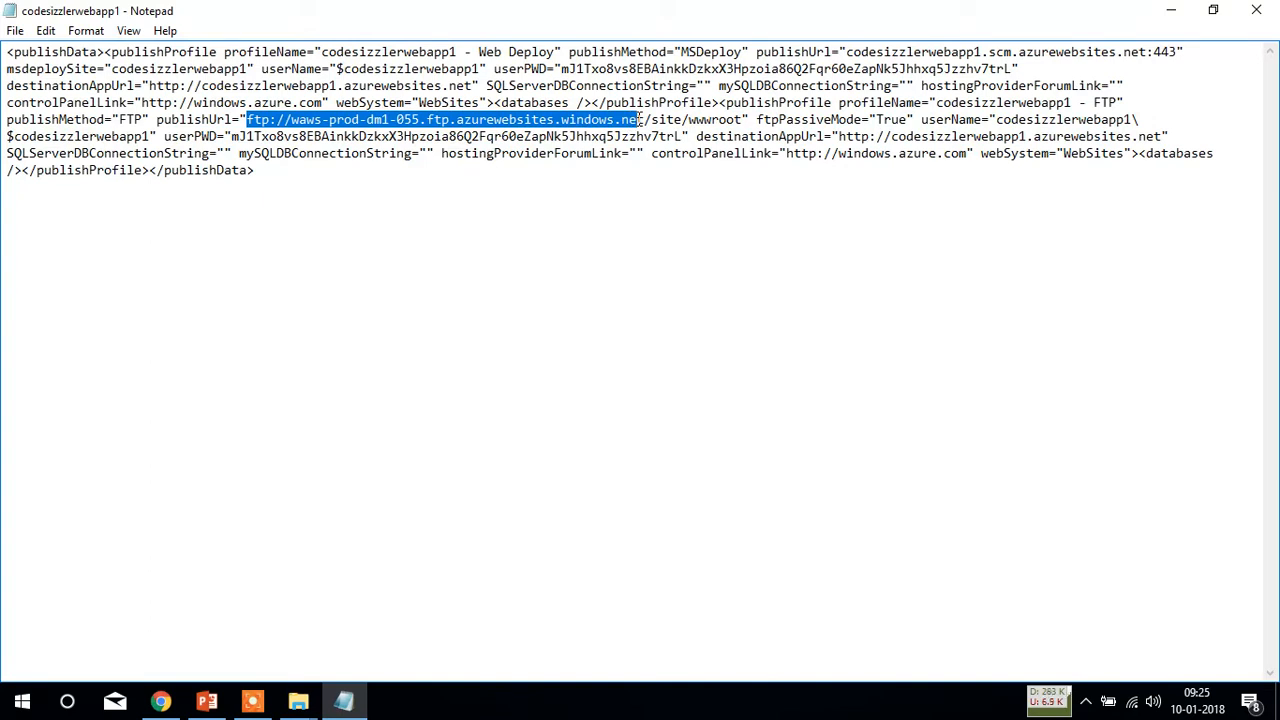
pyautogui.hotkey('ctrl', 'shift', 'Right')
pyautogui.hotkey('ctrl', 'c')
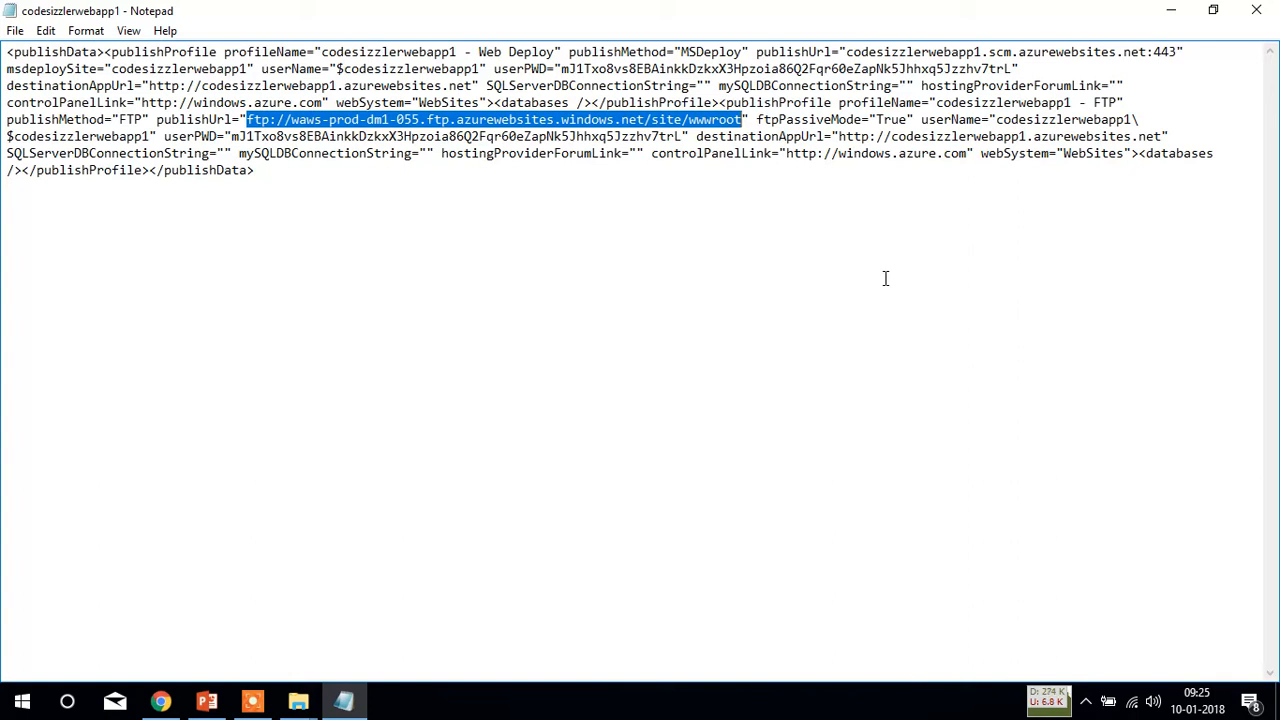
# Step: Open the copied FTP publish URL in a new File Explorer window
pyautogui.hotkey('alt', 'Tab')
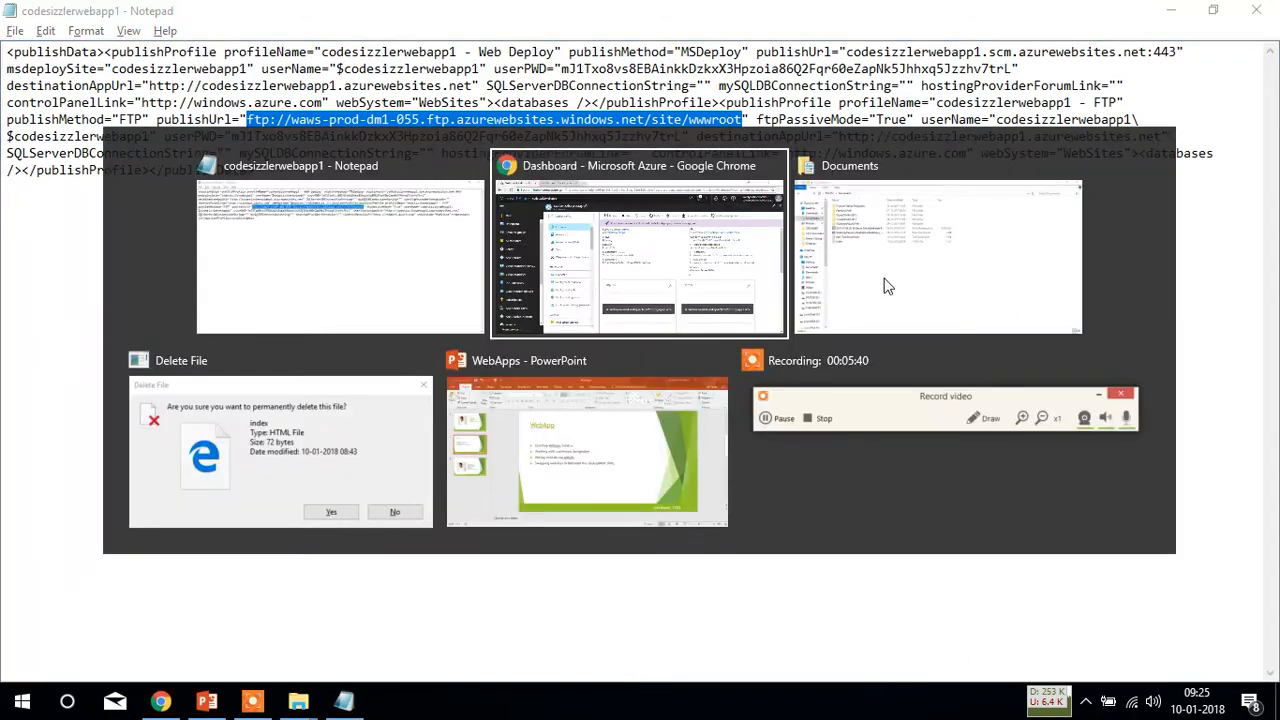
pyautogui.hotkey('alt', 'Tab')
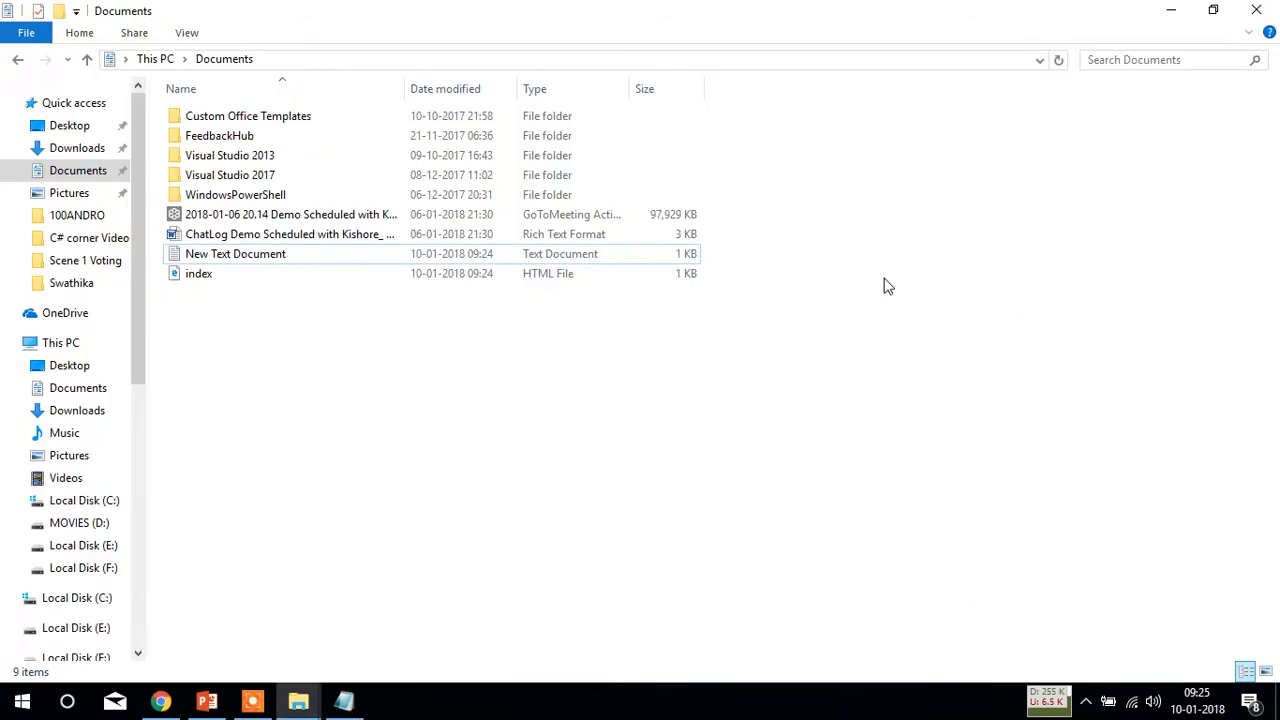
pyautogui.press('super+e')
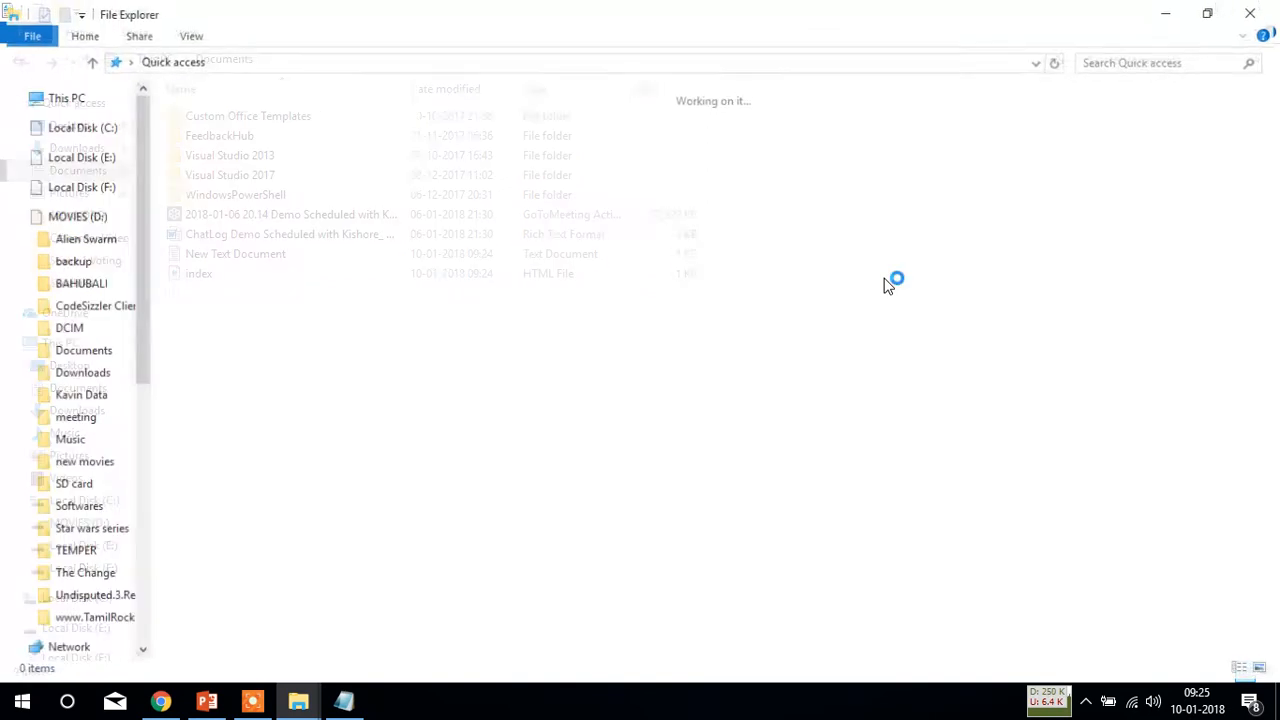
pyautogui.click(261, 56)
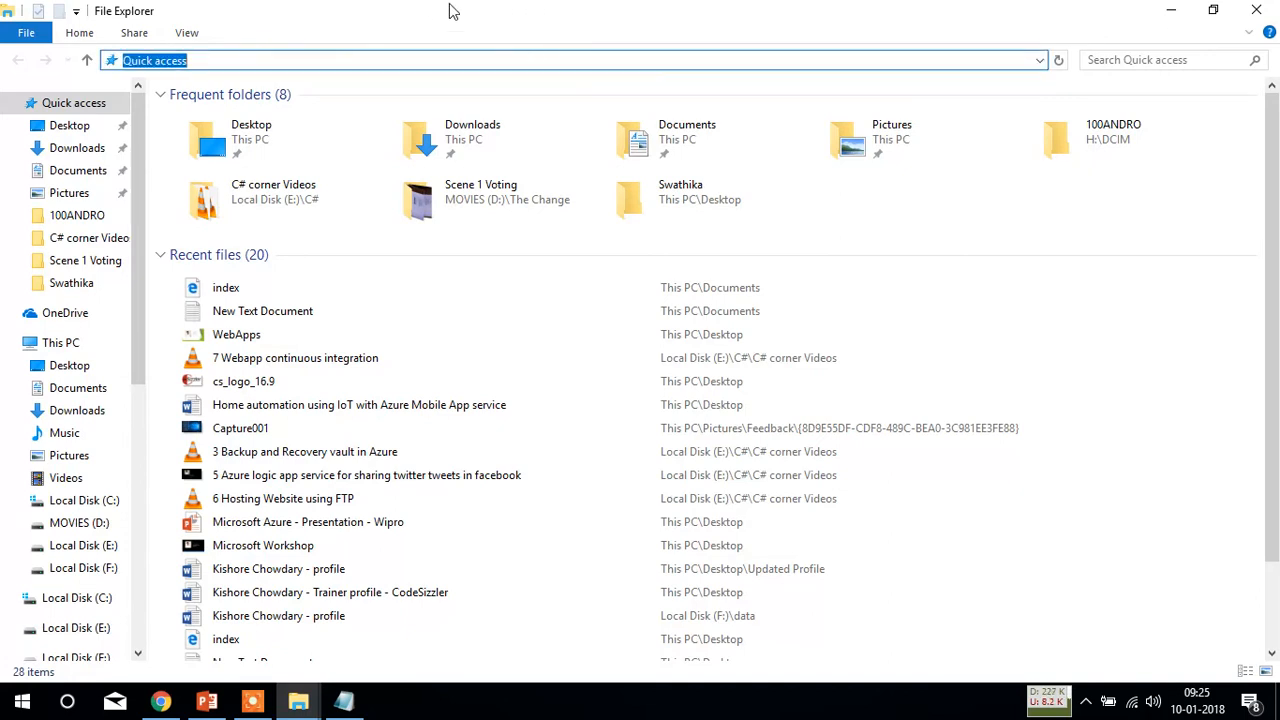
pyautogui.hotkey('ctrl', 'v')
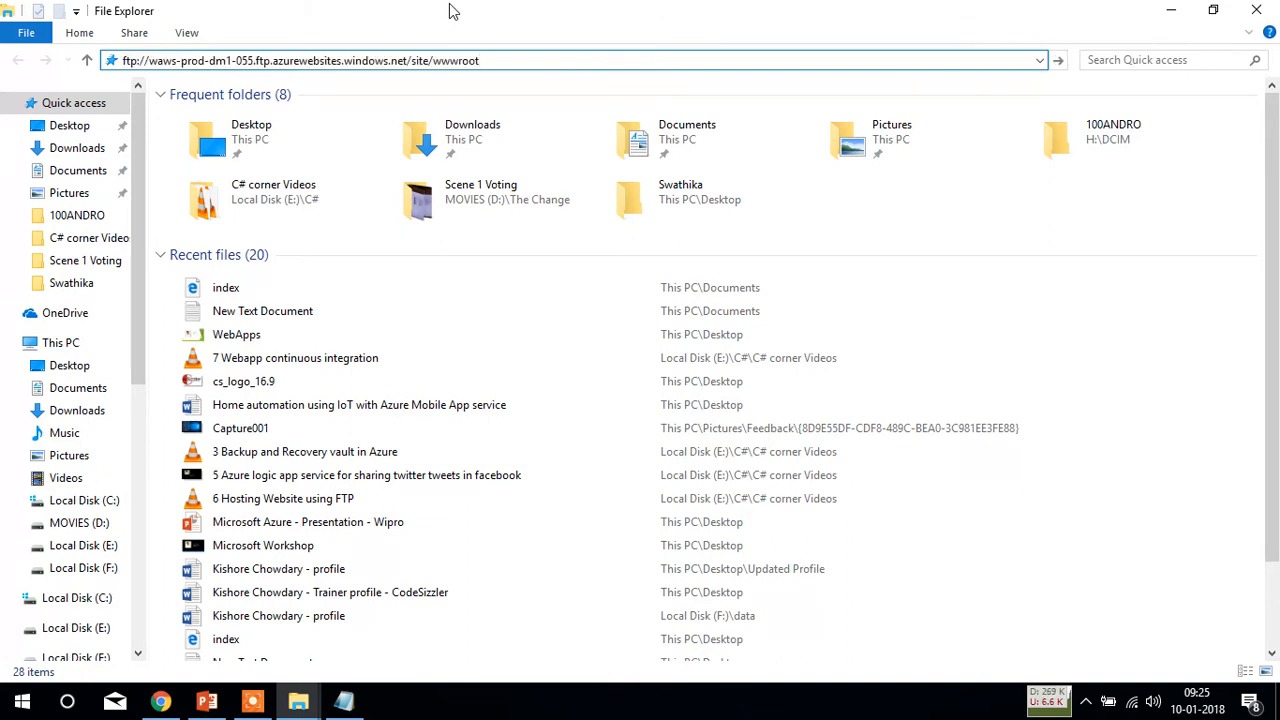
pyautogui.press('Return')
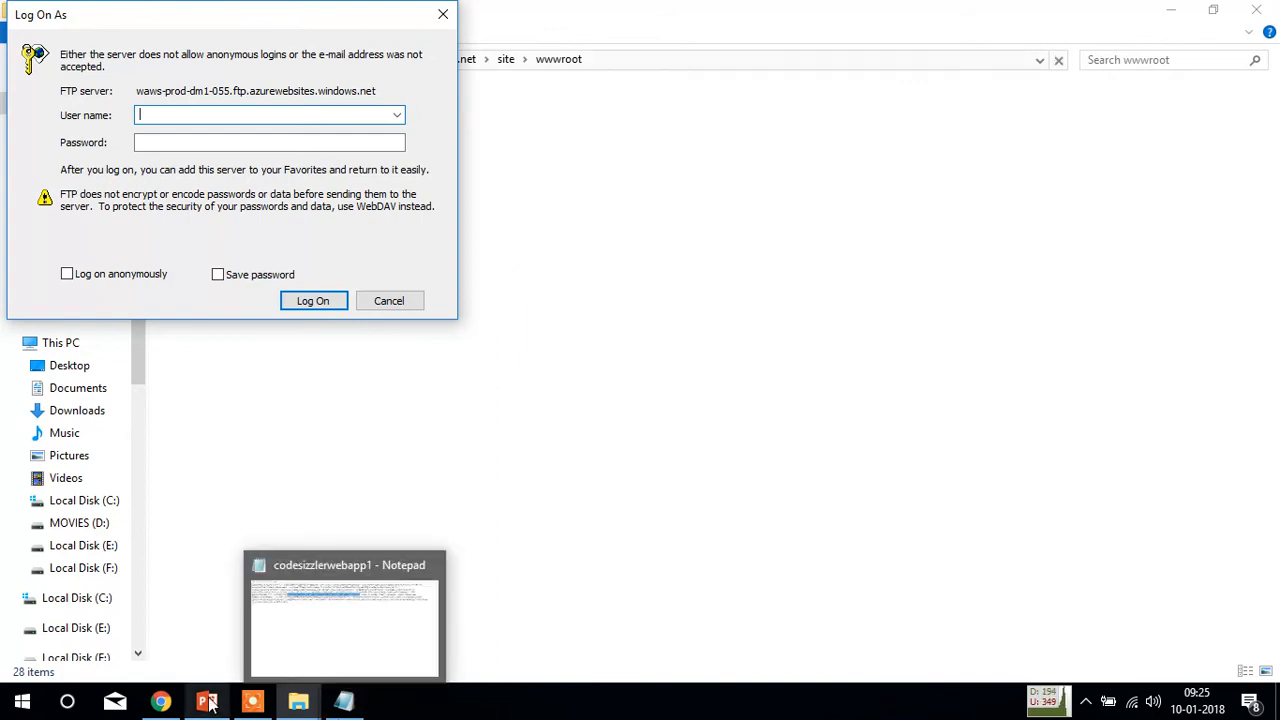
# Step: Copy the FTP user name codesizzlerwebapp1\$codesizzlerwebapp1 from the publish profile in Notepad into the FTP server's logon dialog
pyautogui.moveTo(207, 700)
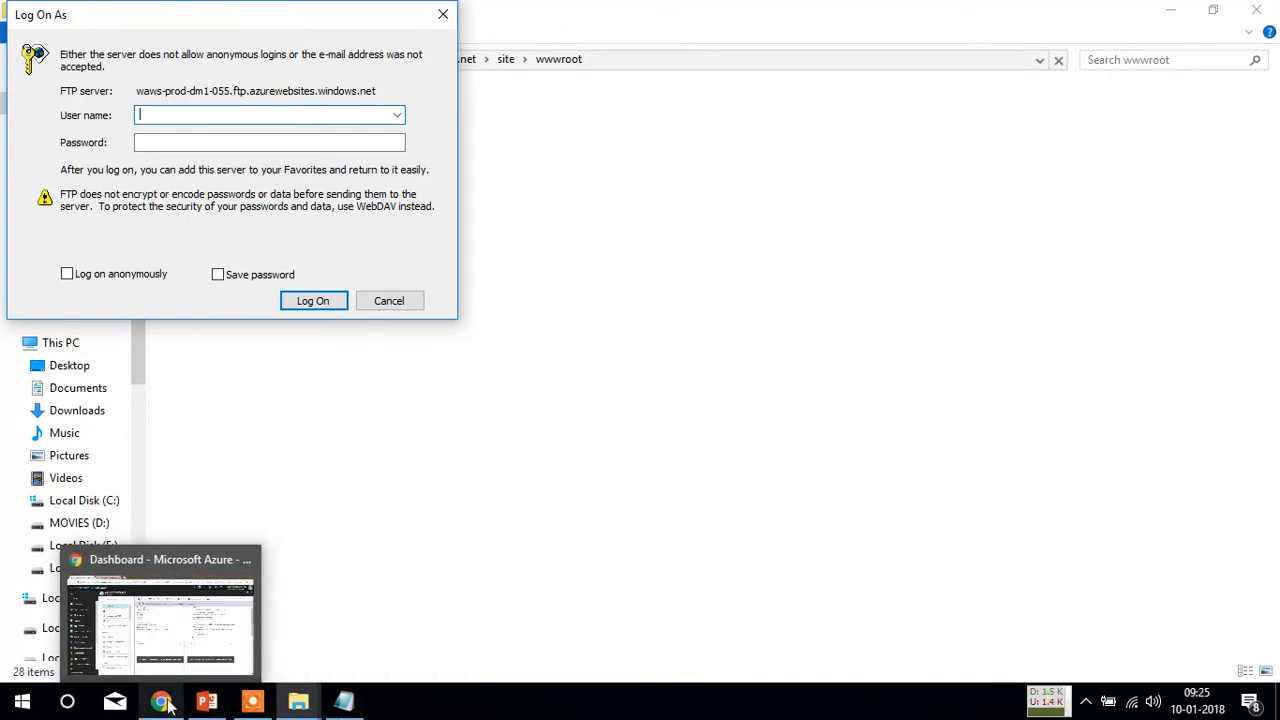
pyautogui.moveTo(328, 703)
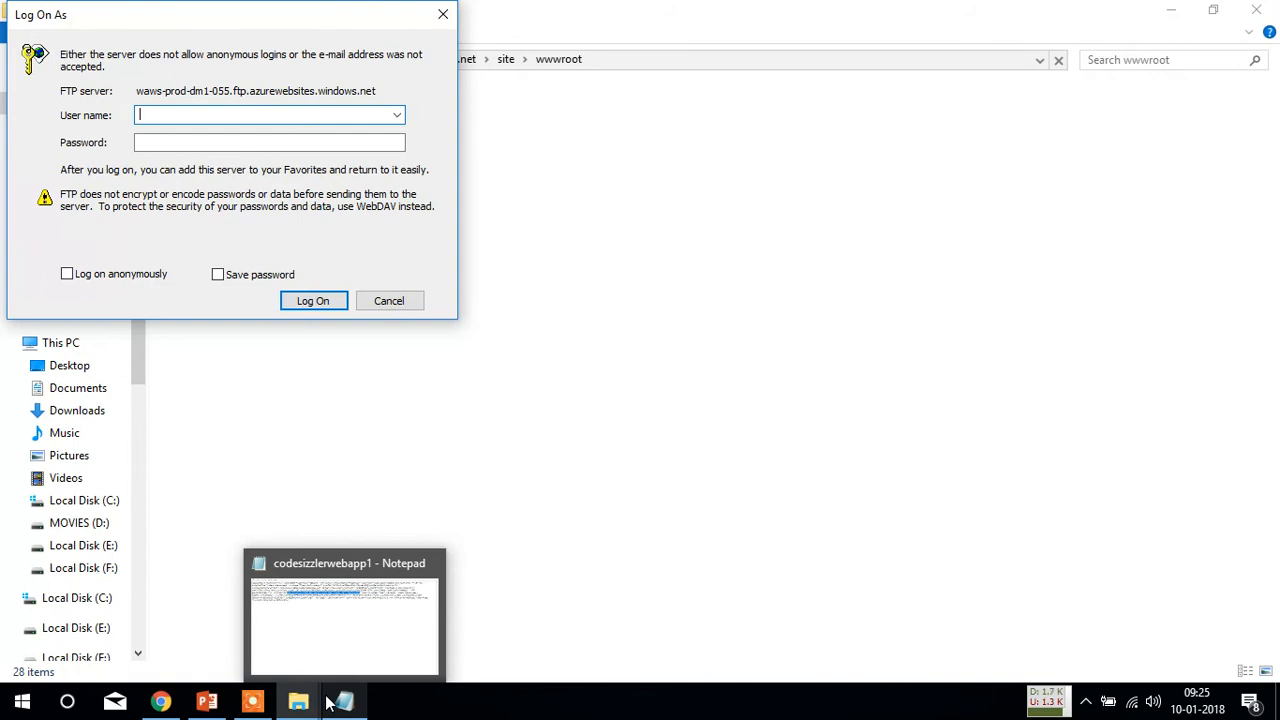
pyautogui.click(330, 702)
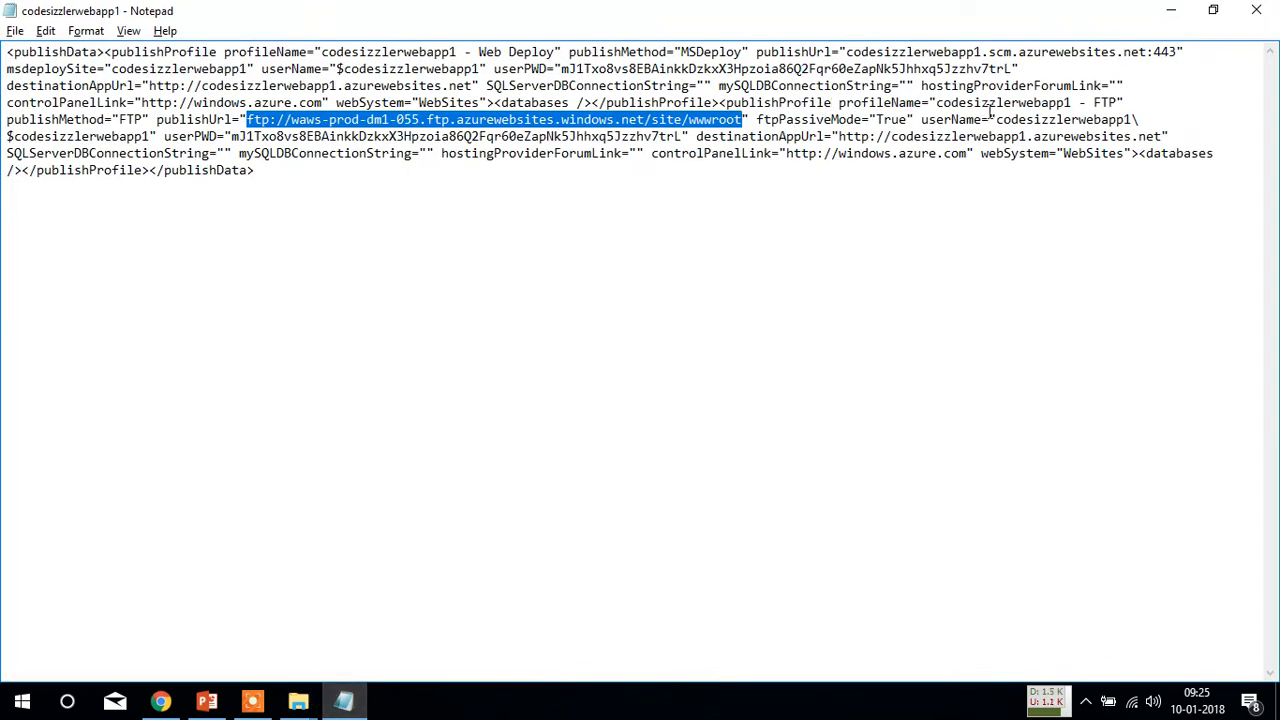
pyautogui.moveTo(997, 120); pyautogui.dragTo(1140, 124)
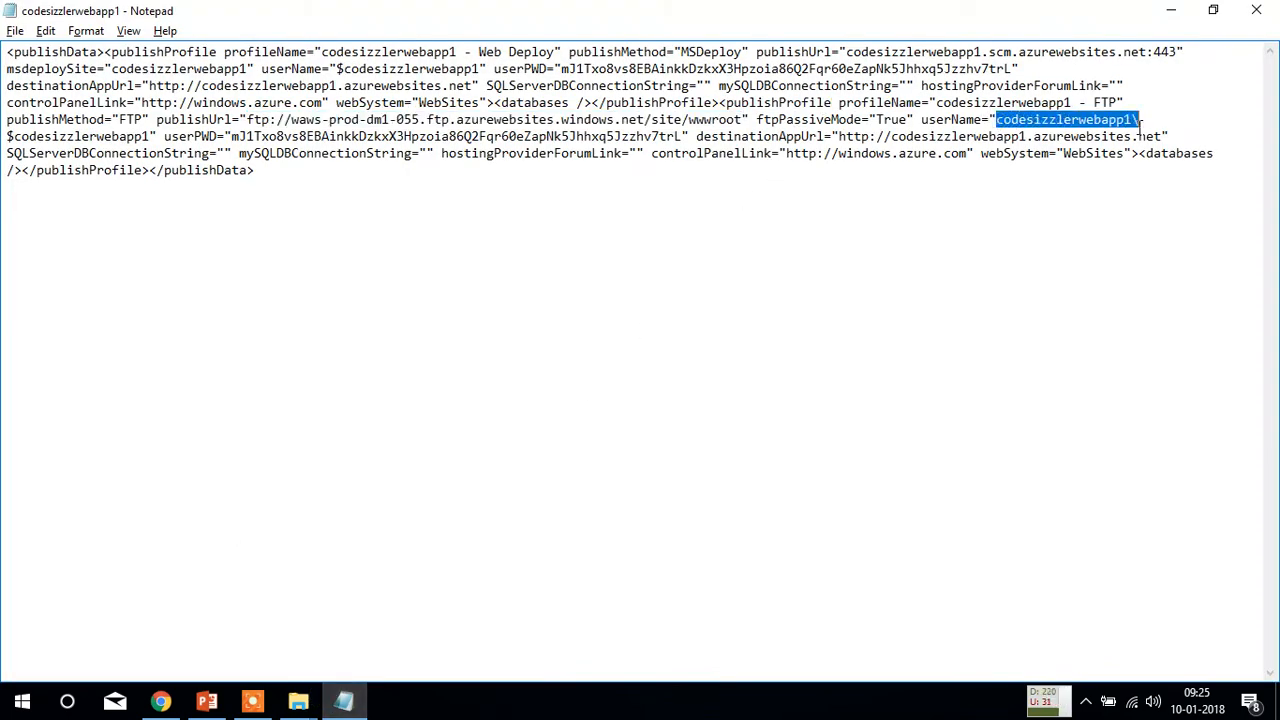
pyautogui.hotkey('ctrl', 'shift', 'Right')
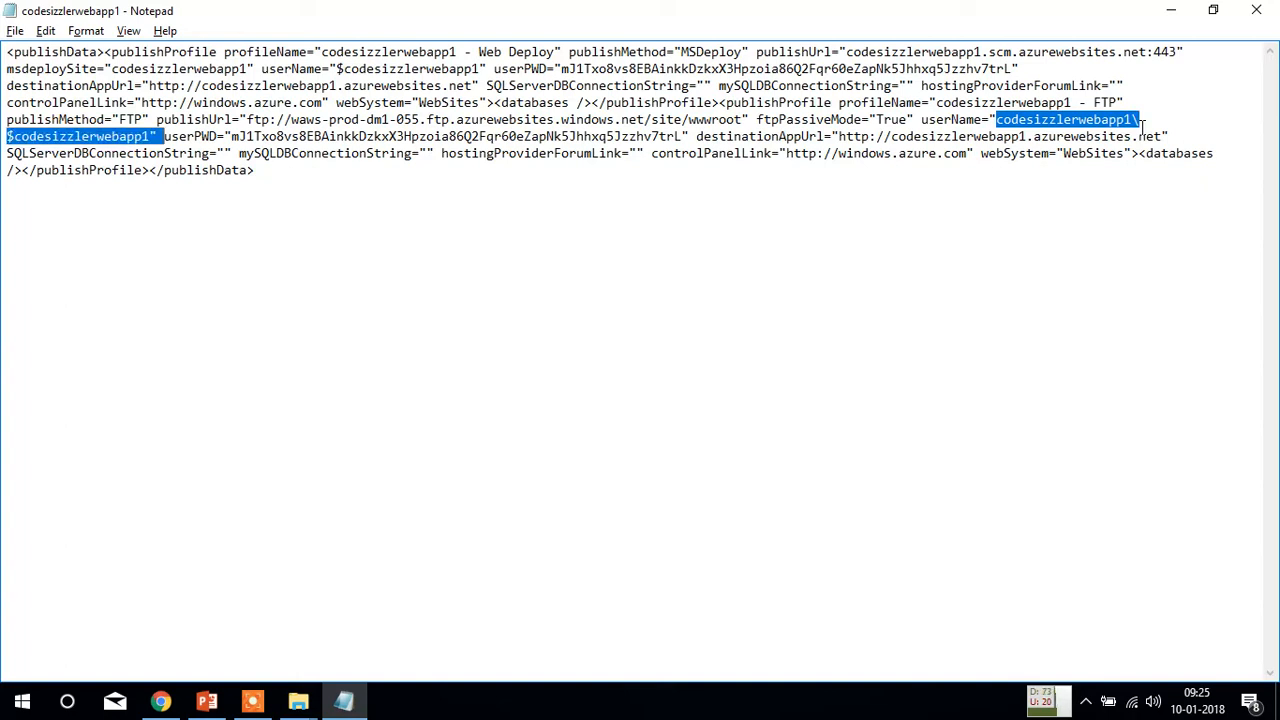
pyautogui.hotkey('shift', 'Left')
pyautogui.hotkey('ctrl', 'c')
pyautogui.hotkey('alt', 'Tab')
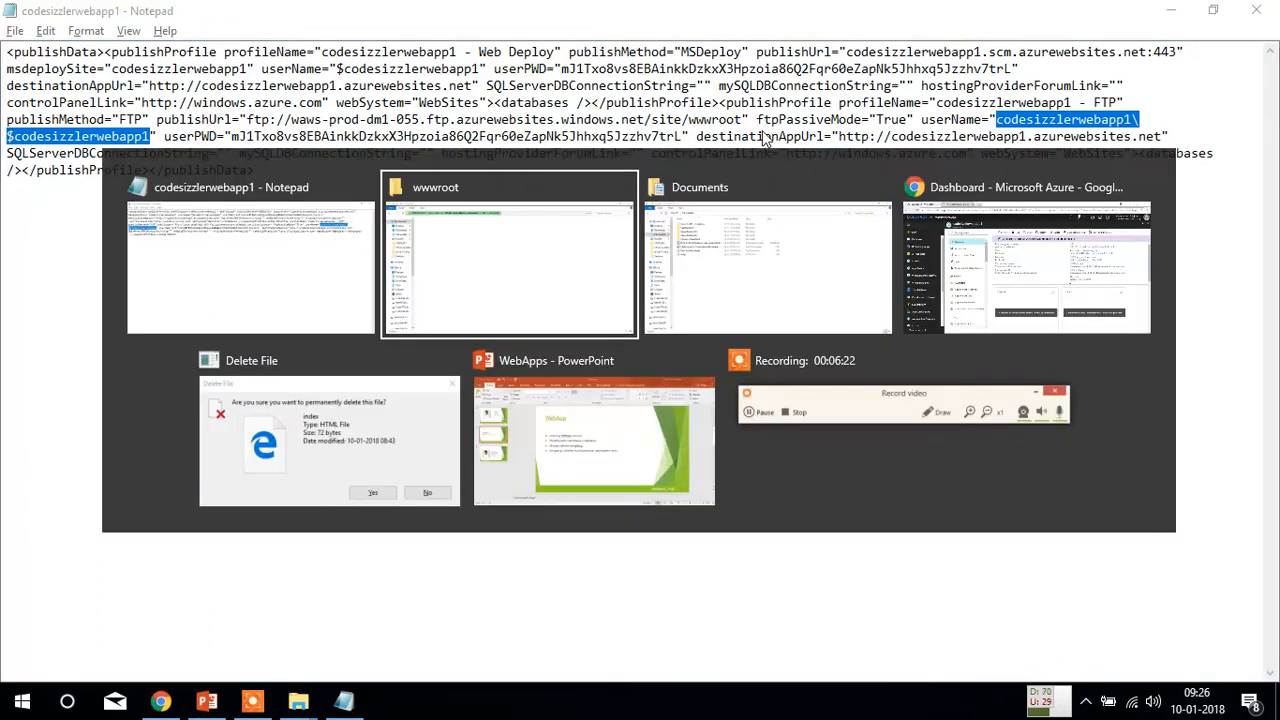
pyautogui.hotkey('ctrl', 'v')
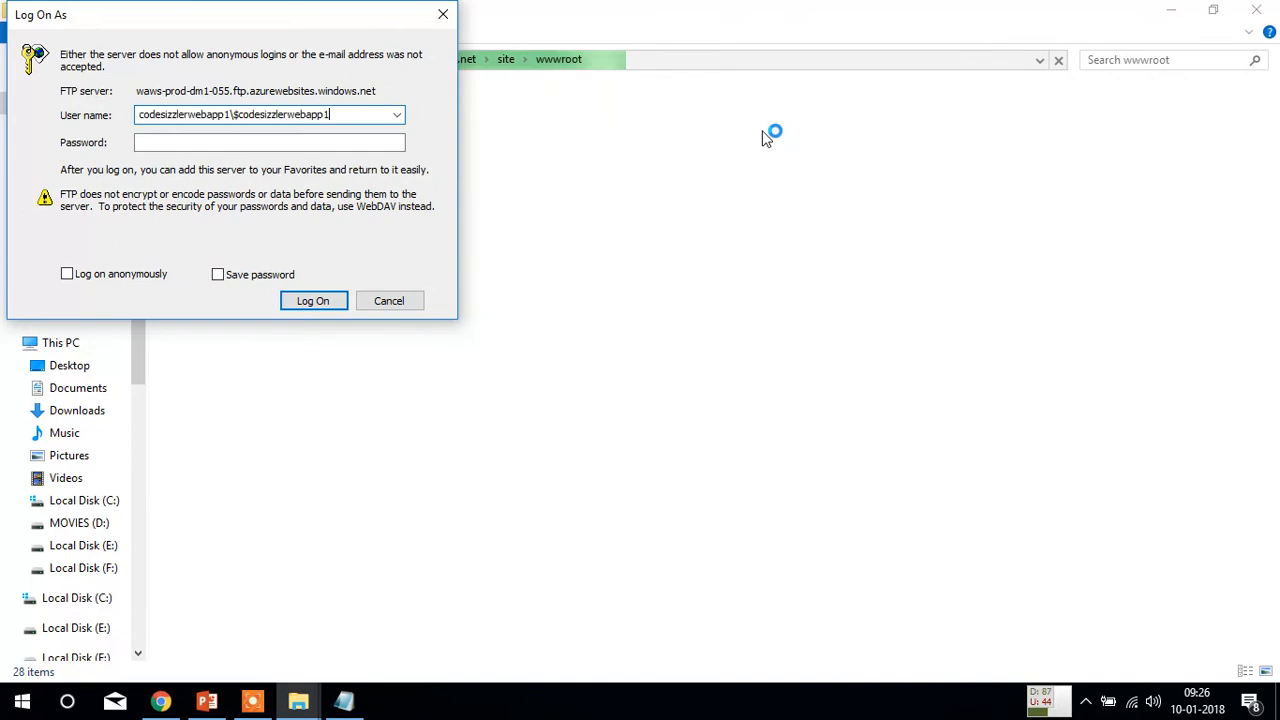
# Step: Log on to the FTP server with the FTP password copied from the publish profile, and close the extra empty wwwroot window
pyautogui.hotkey('alt', 'Tab')
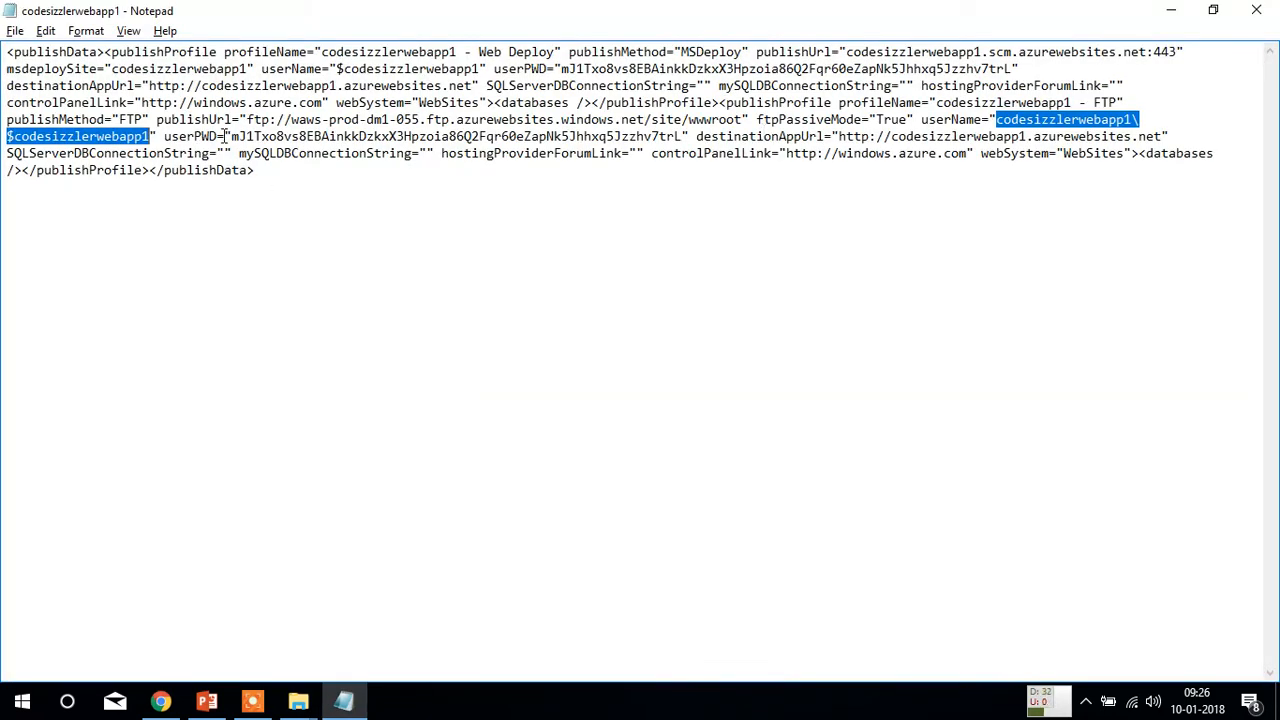
pyautogui.moveTo(233, 136); pyautogui.dragTo(685, 136)
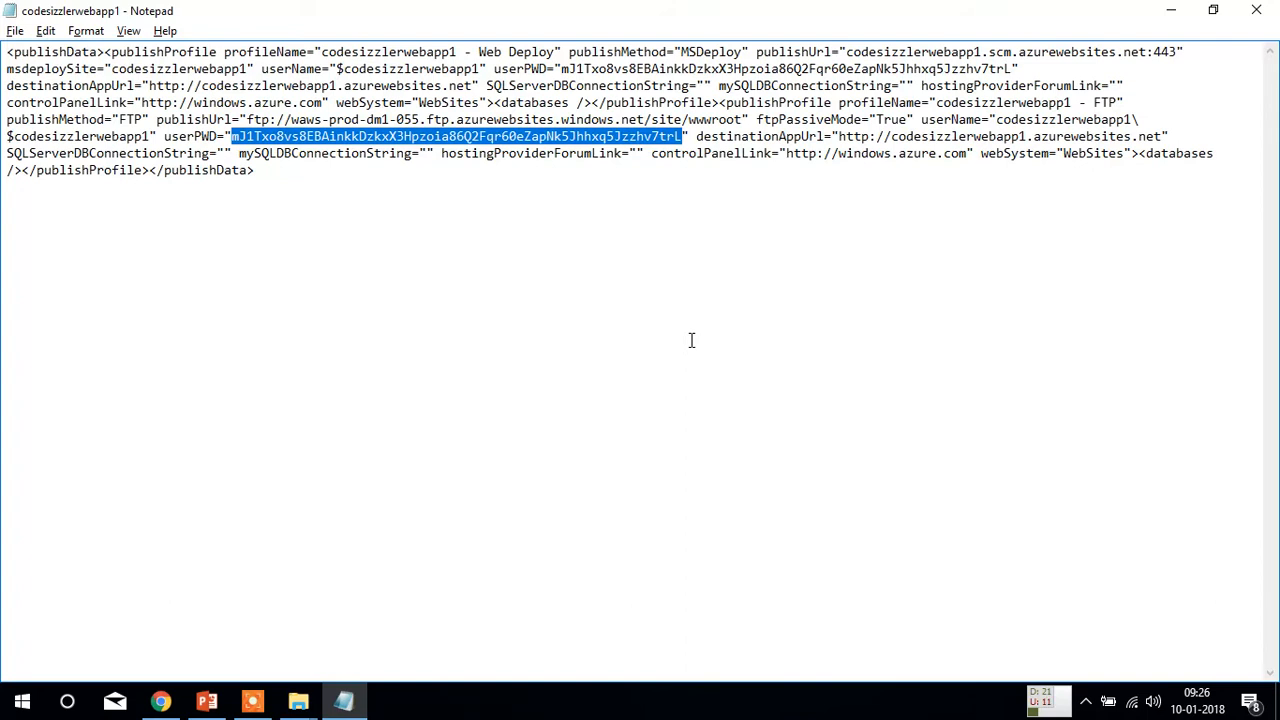
pyautogui.hotkey('alt', 'Tab')
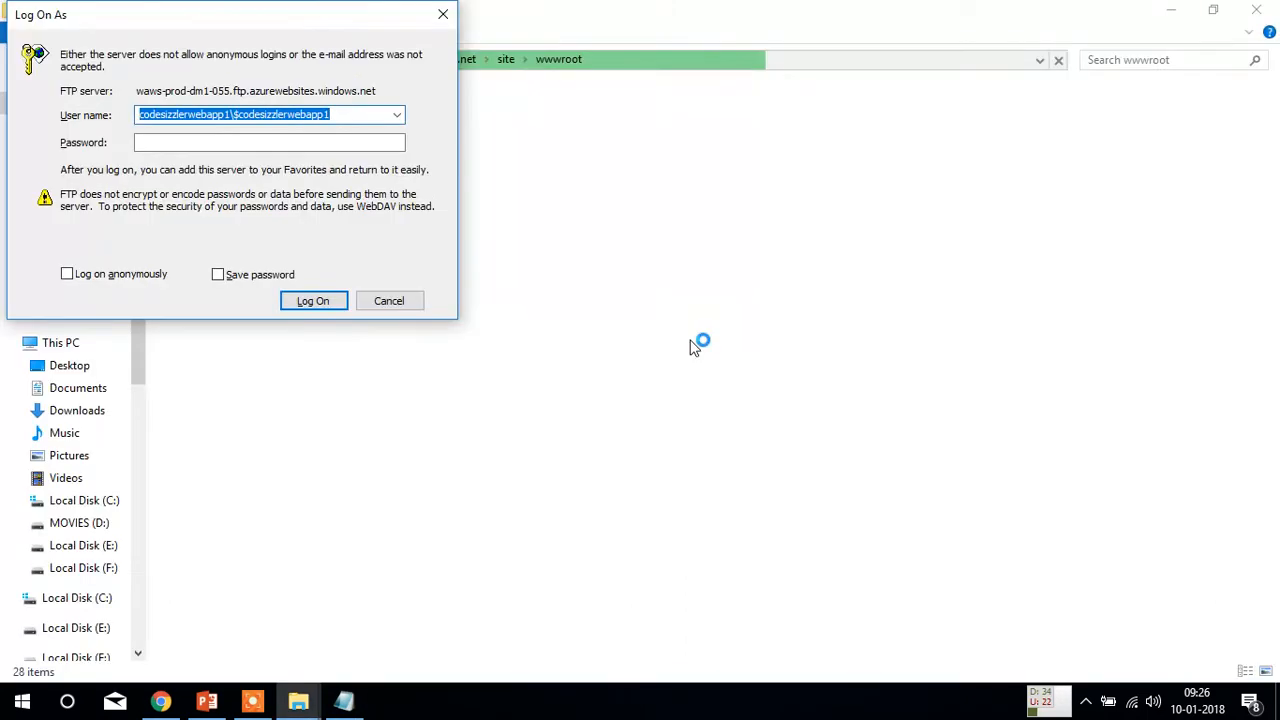
pyautogui.click(348, 140)
pyautogui.hotkey('ctrl', 'v')
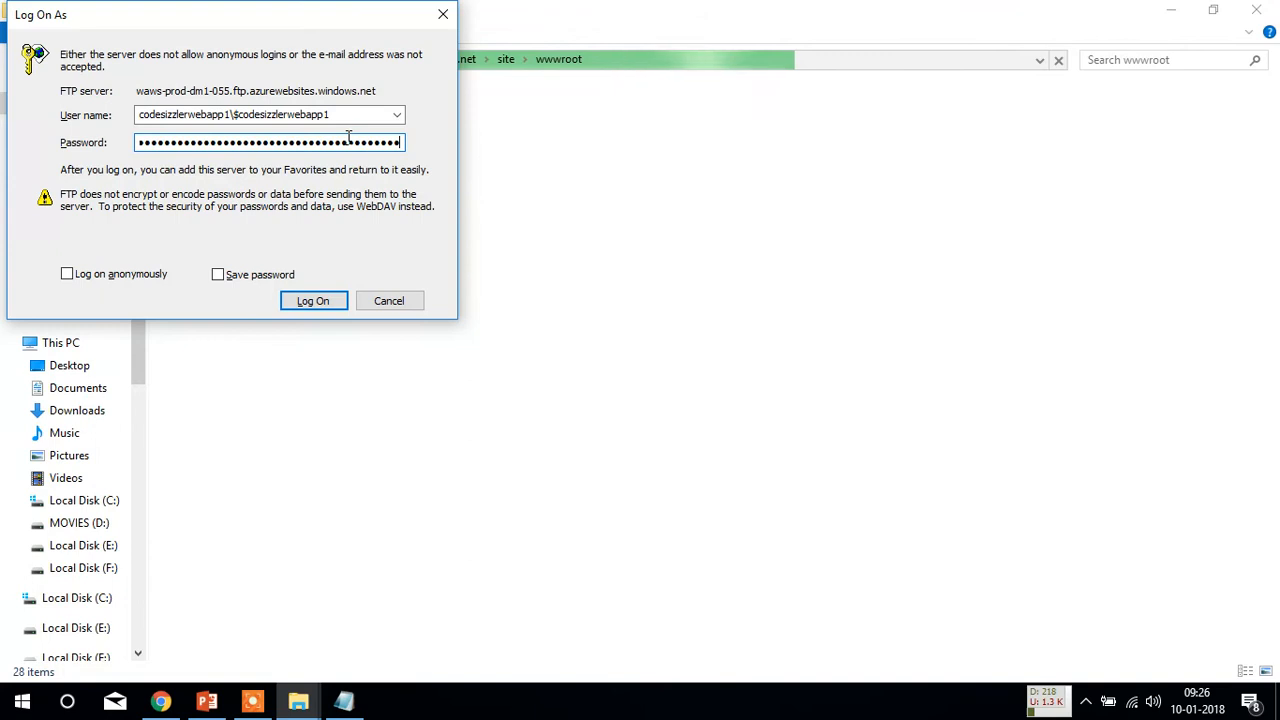
pyautogui.click(335, 300)
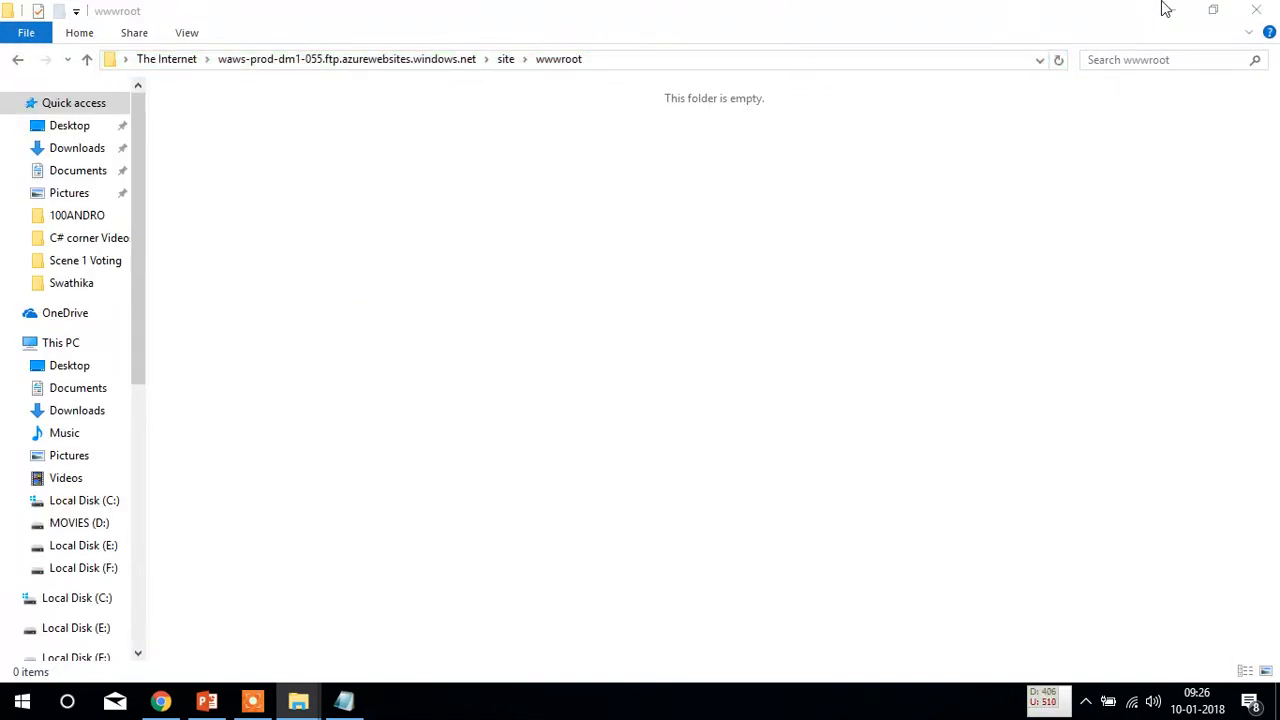
pyautogui.click(1213, 10)
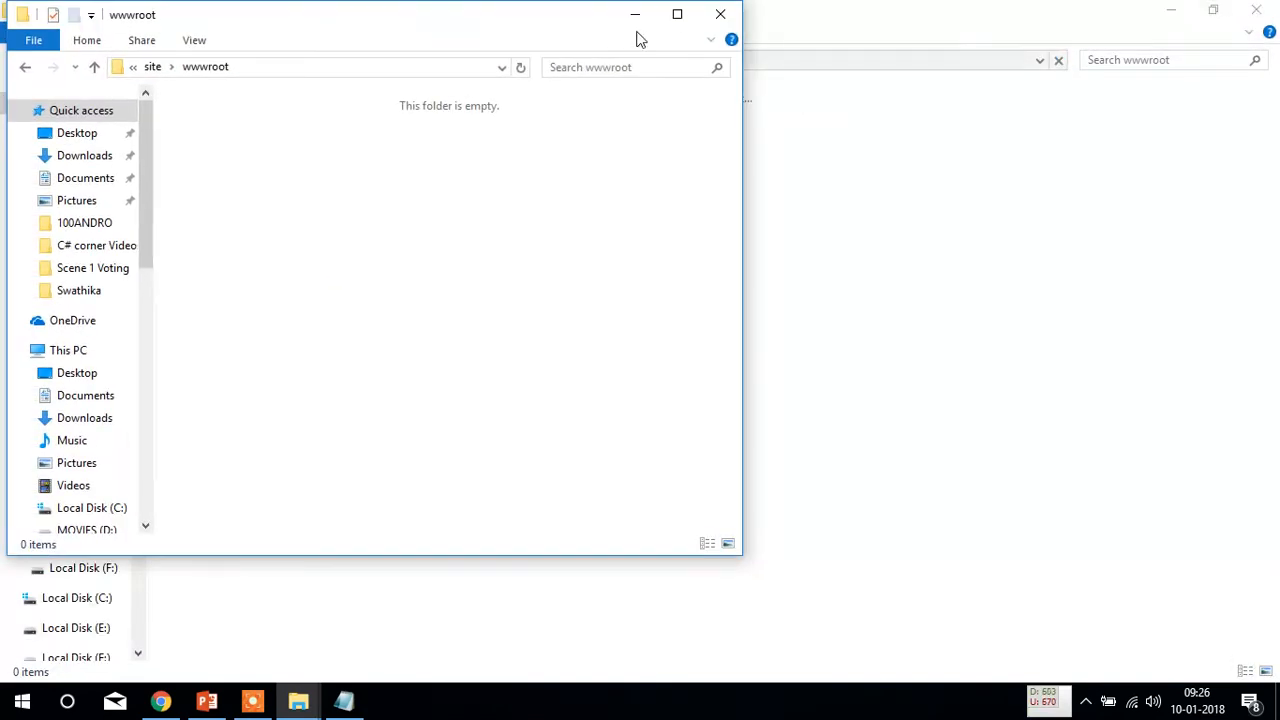
pyautogui.click(720, 12)
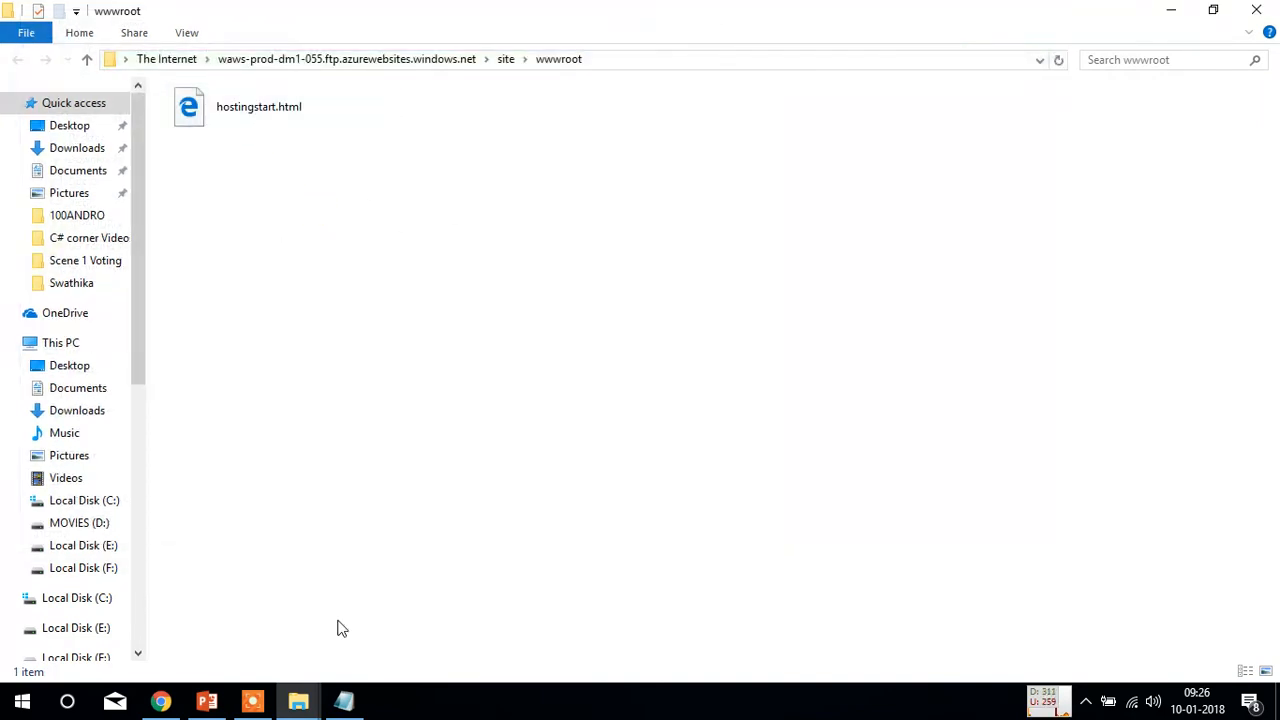
# Step: View the web app's live page in Chrome, and dismiss the leftover Delete File confirmation for index without deleting
pyautogui.click(174, 704)
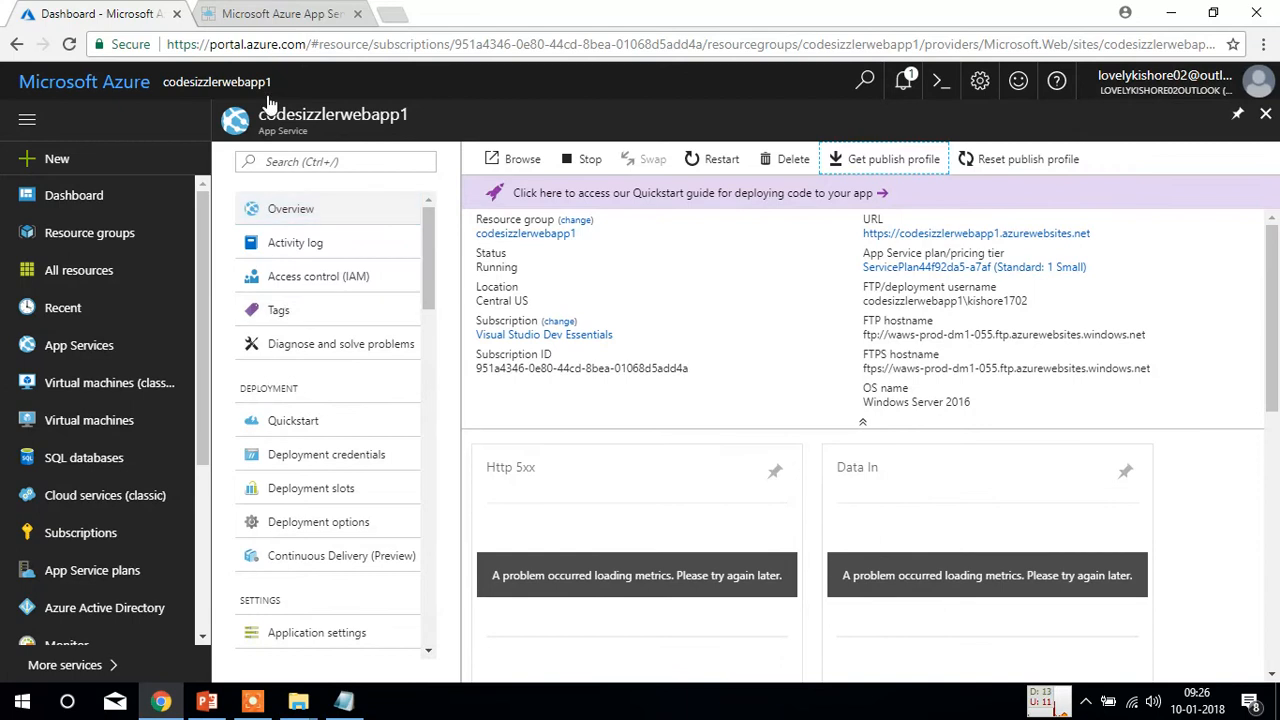
pyautogui.click(258, 12)
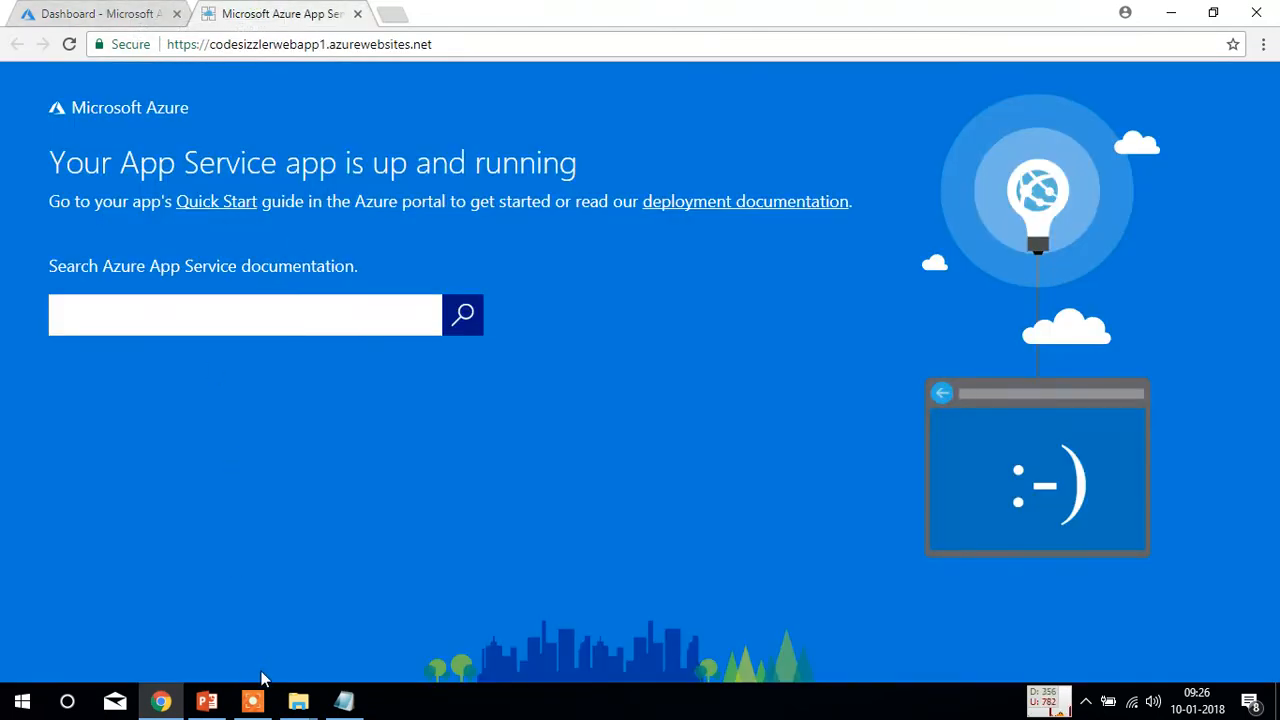
pyautogui.moveTo(299, 697)
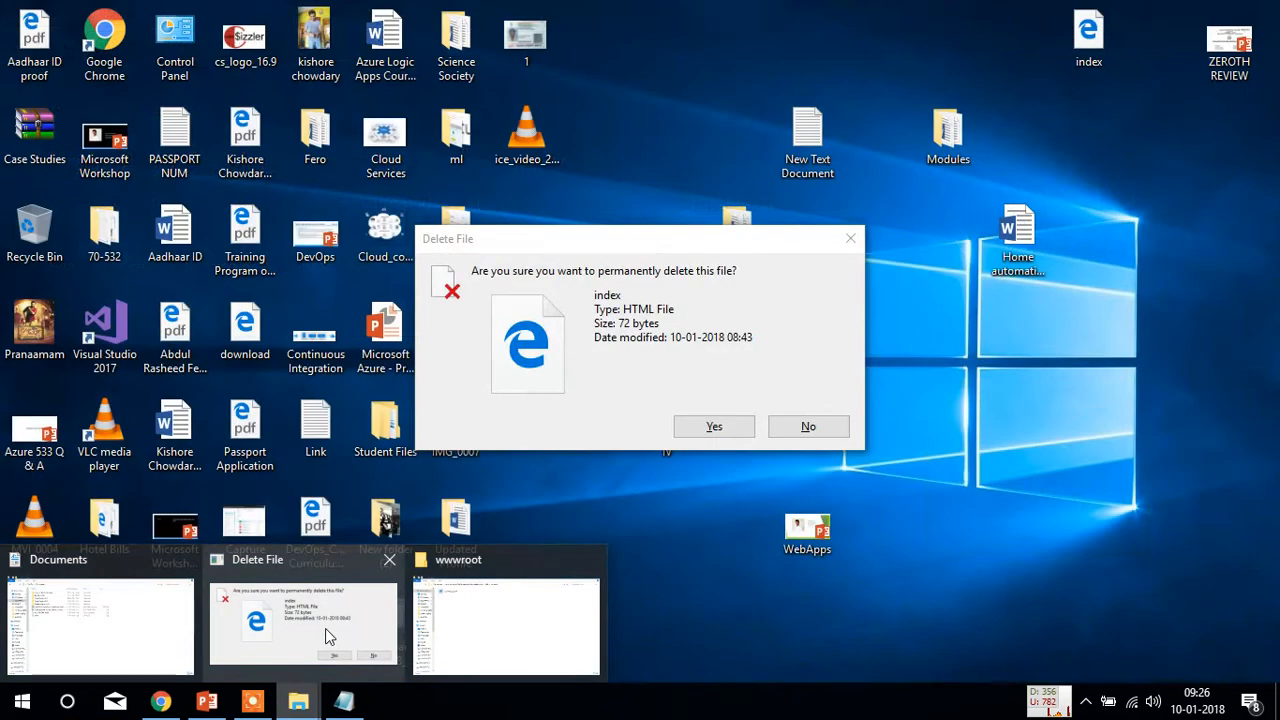
pyautogui.click(331, 638)
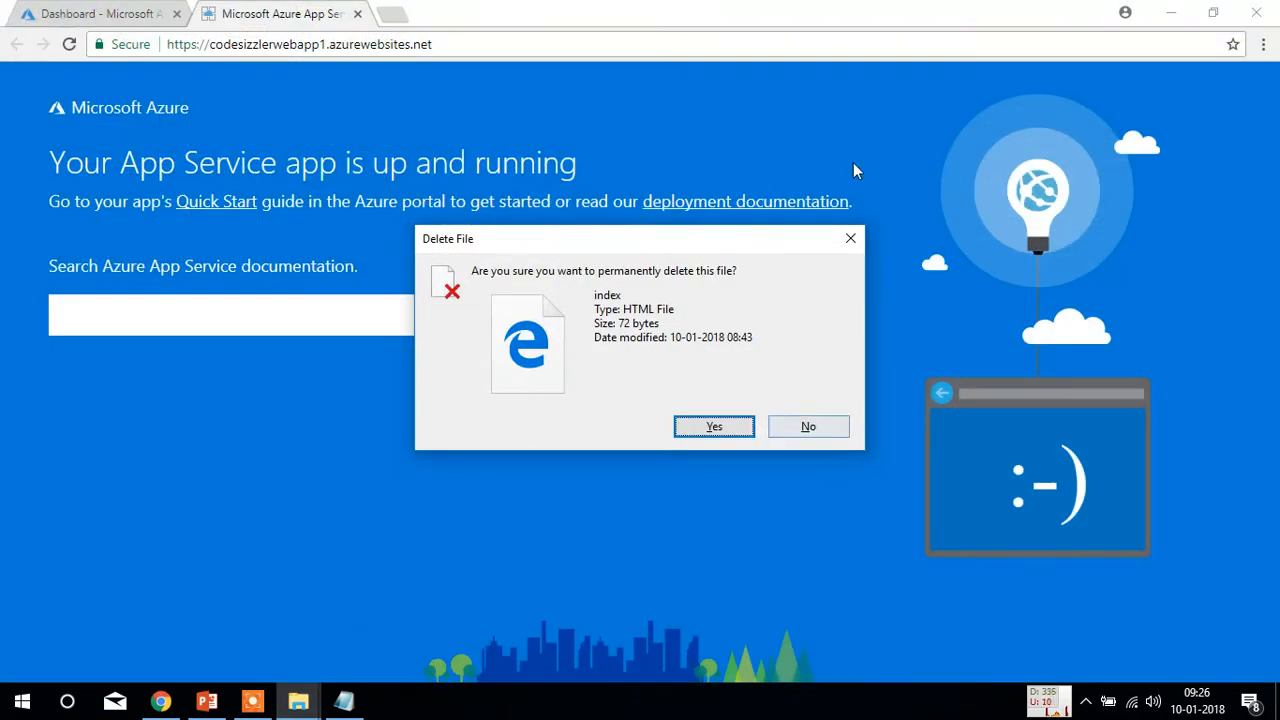
pyautogui.click(850, 238)
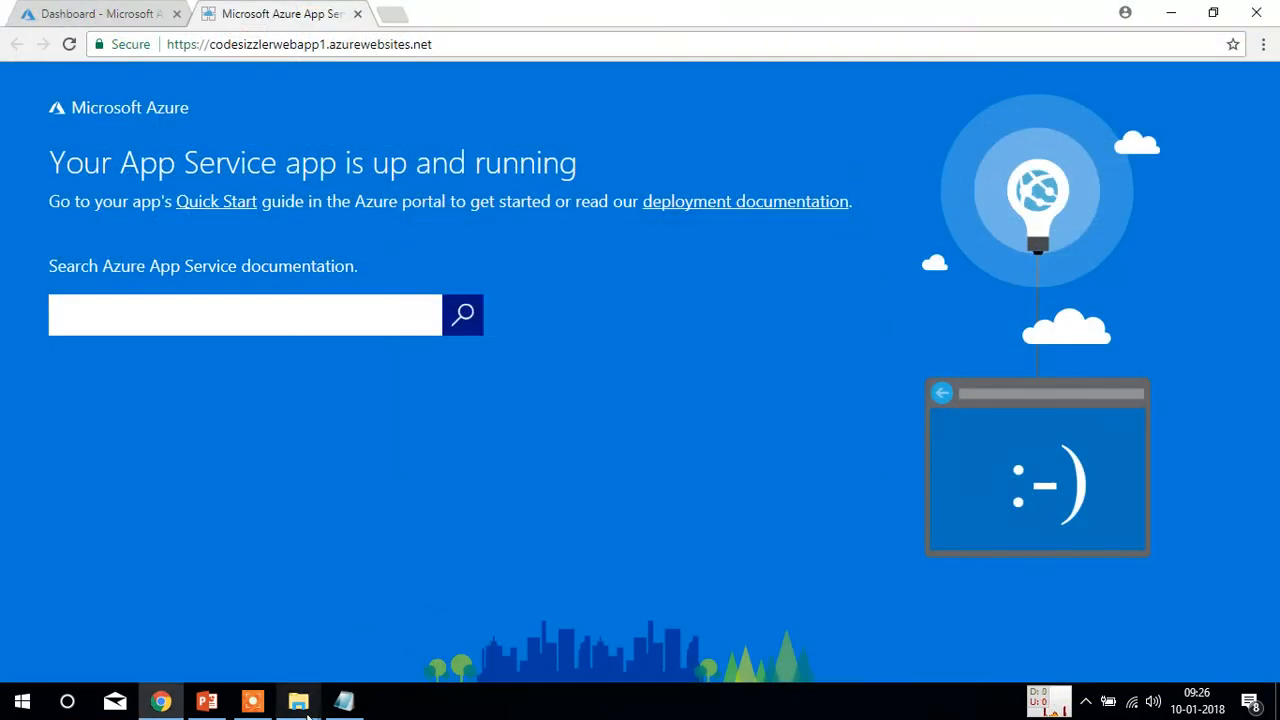
# Step: Copy the index HTML file from the Documents folder into the web app's wwwroot folder on the FTP server
pyautogui.moveTo(298, 700)
pyautogui.click(364, 632)
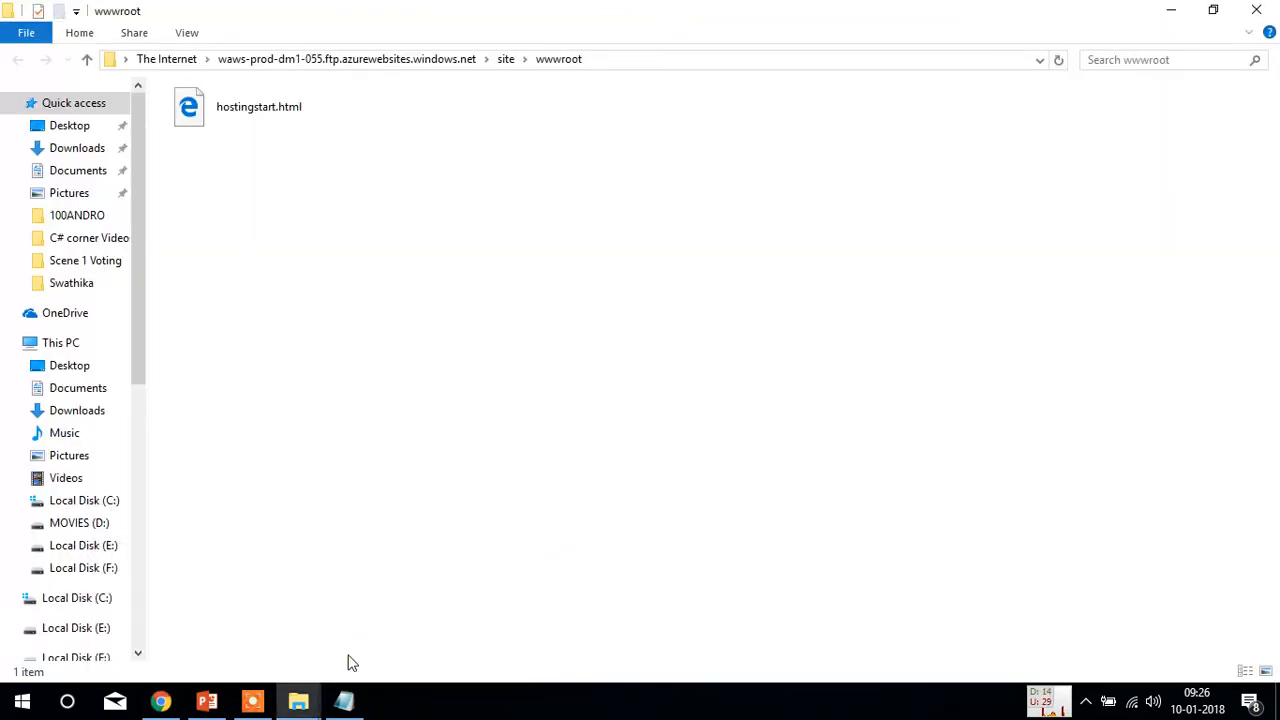
pyautogui.click(252, 645)
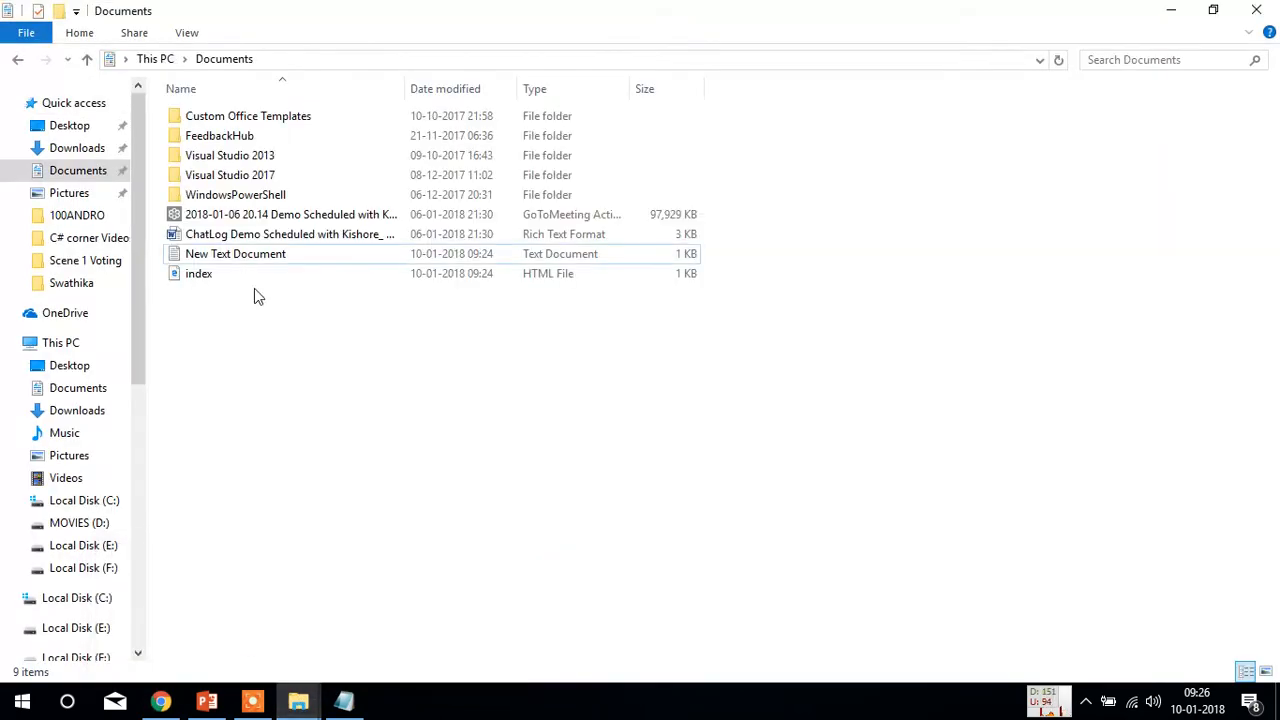
pyautogui.click(238, 273)
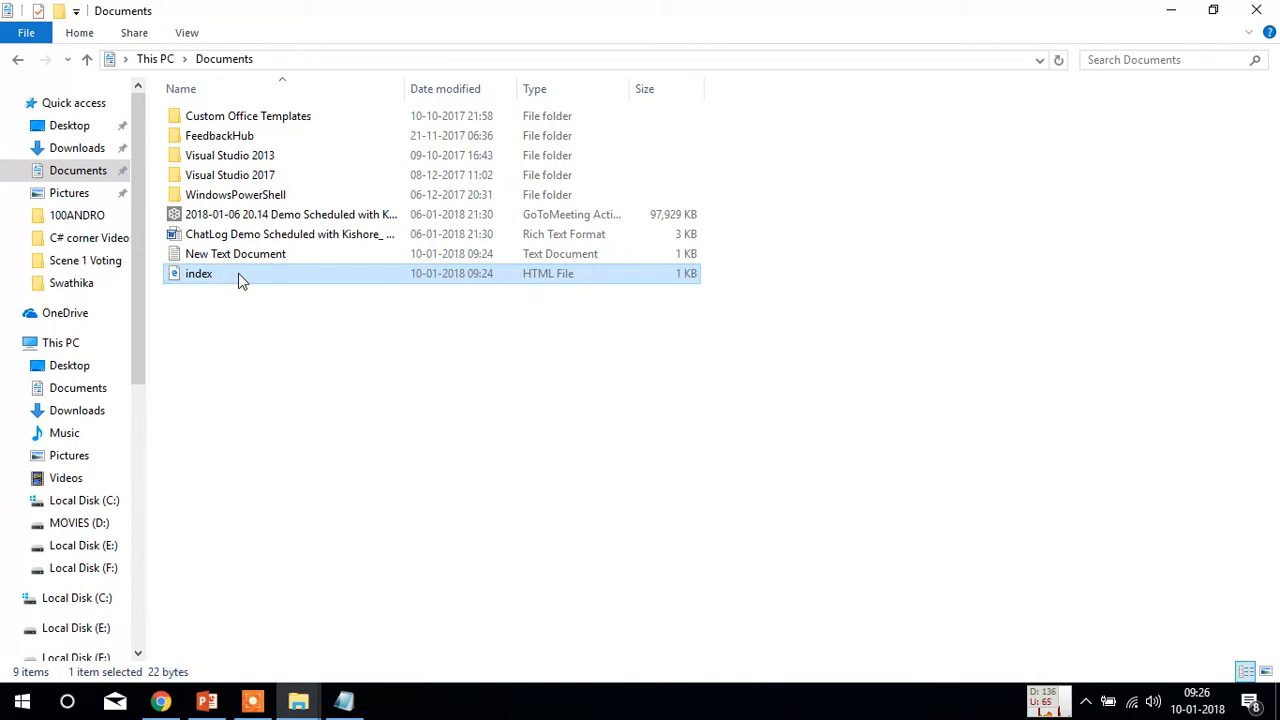
pyautogui.hotkey('alt', 'Tab')
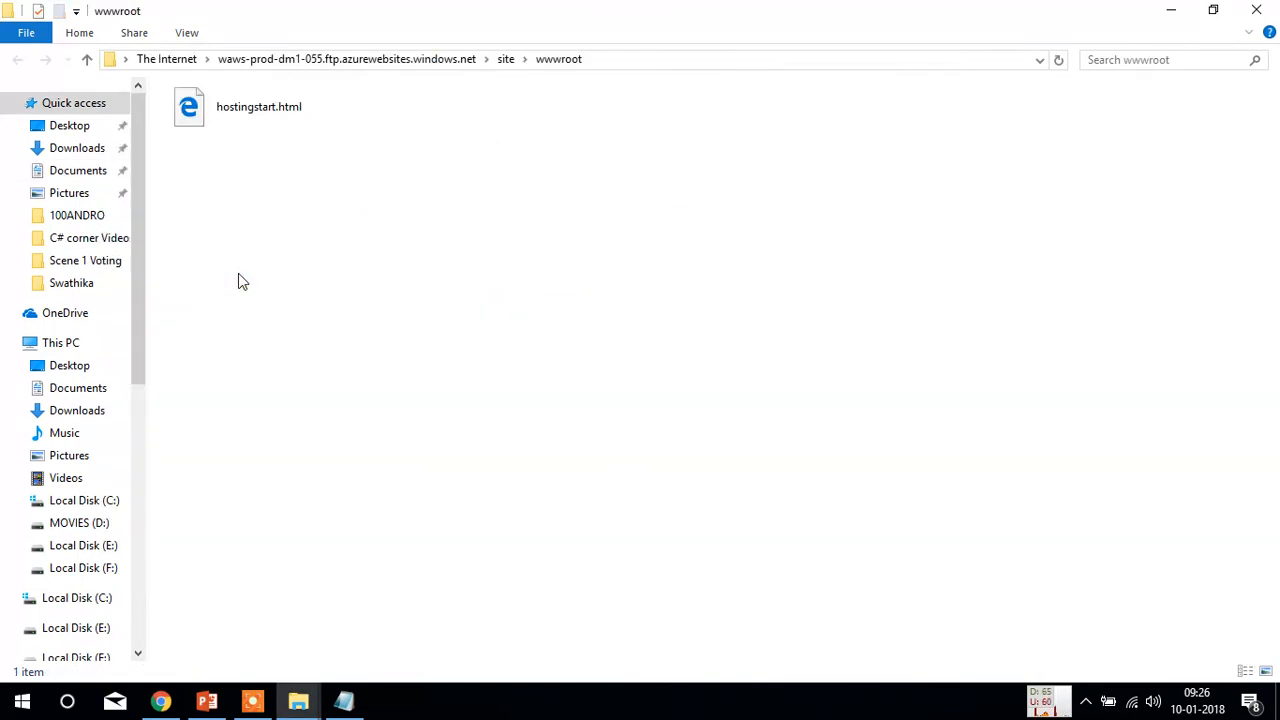
pyautogui.rightClick(431, 259)
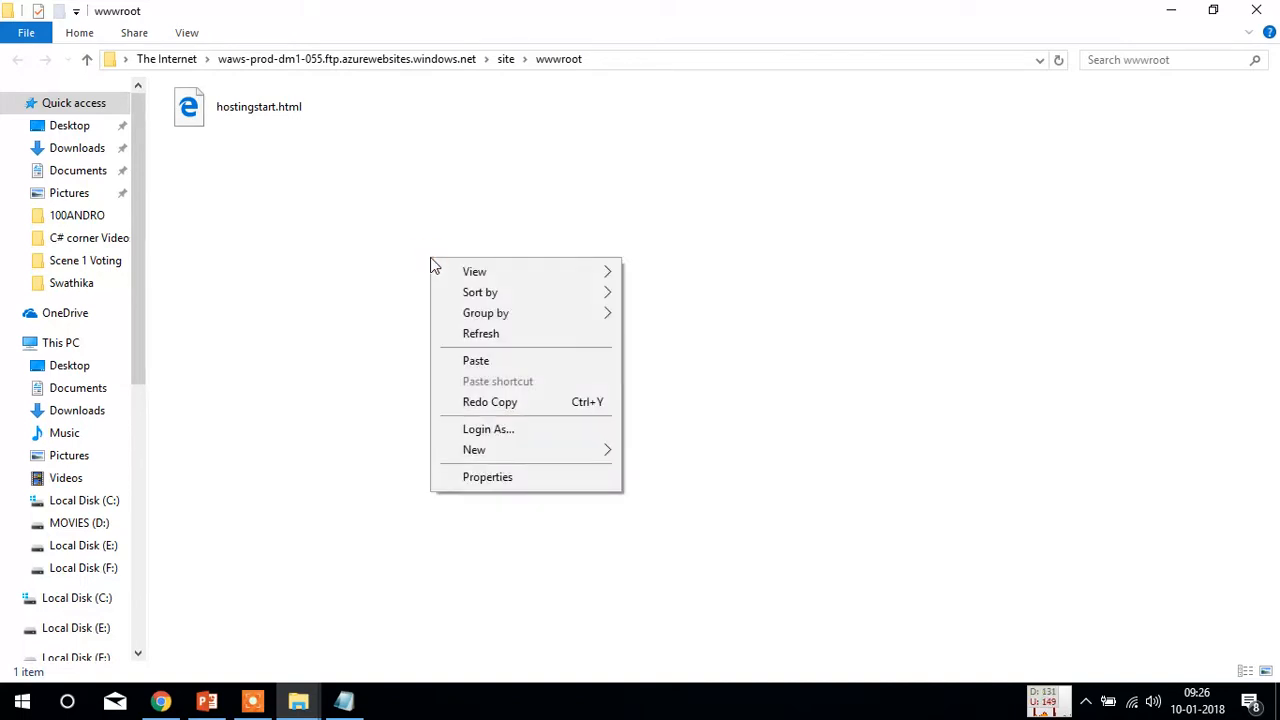
pyautogui.click(475, 360)
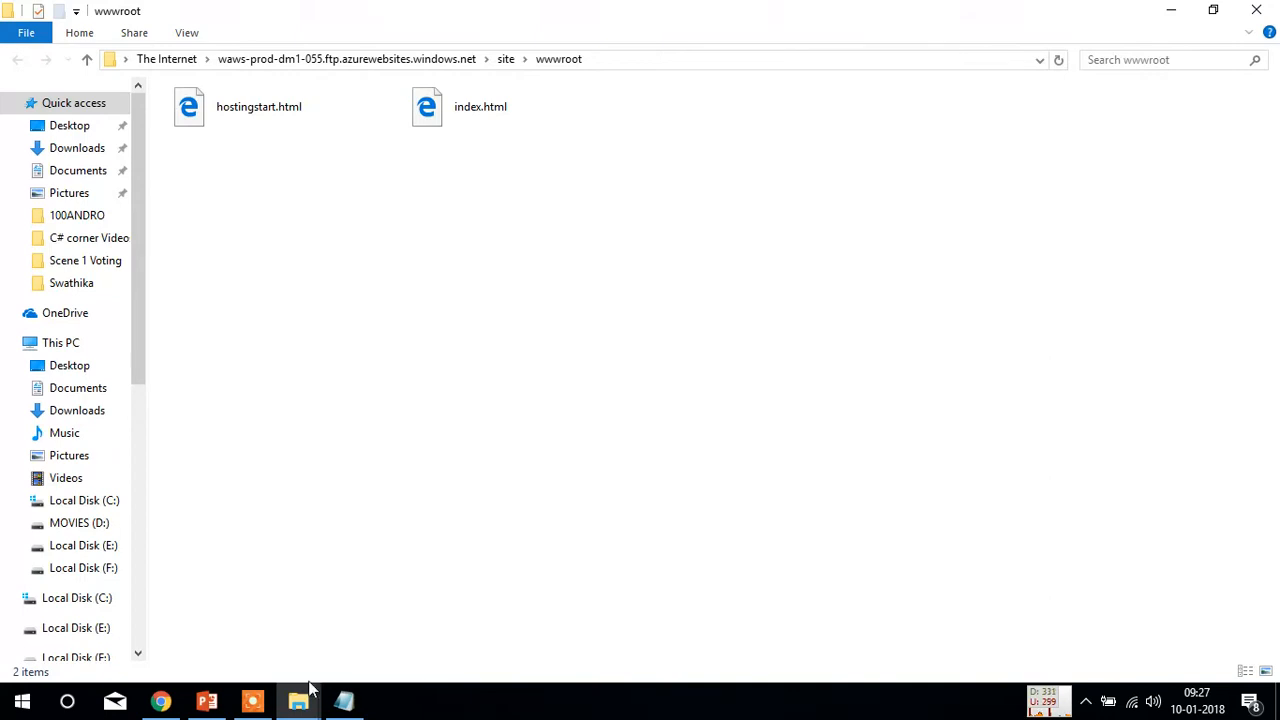
# Step: Reload the live page of codesizzlerwebapp1 in Chrome and check its content
pyautogui.click(161, 701)
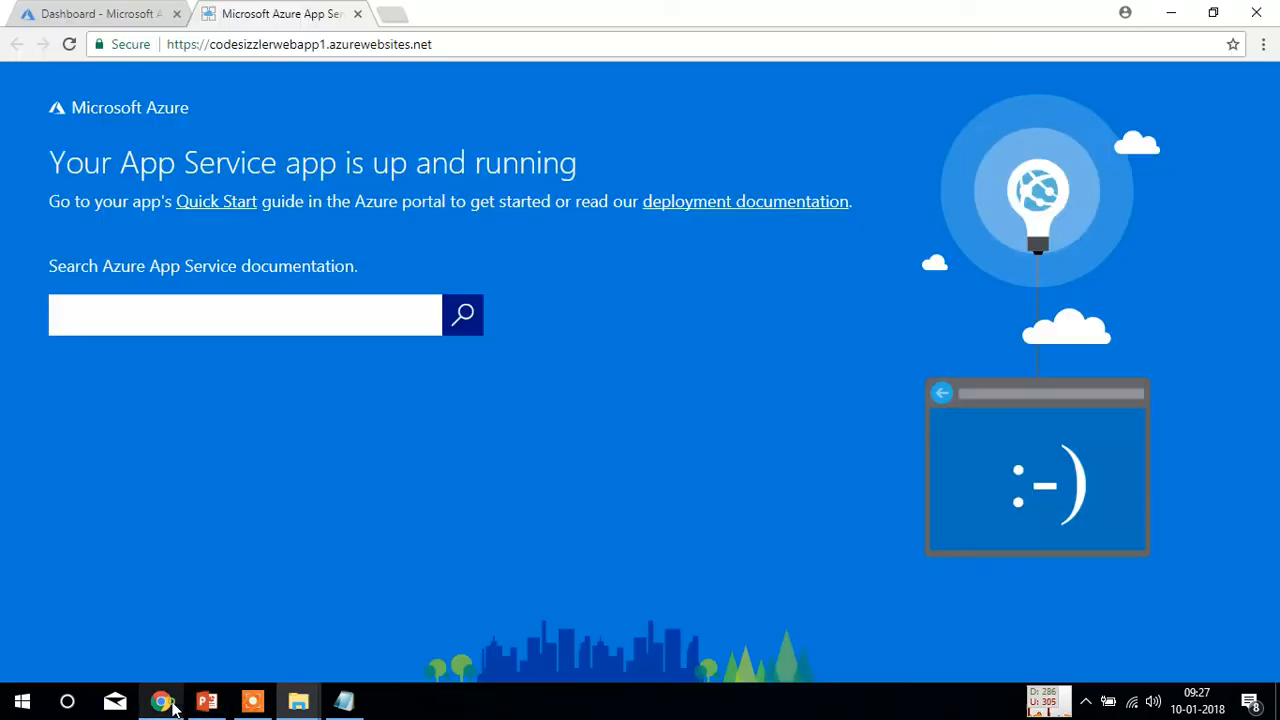
pyautogui.click(65, 57)
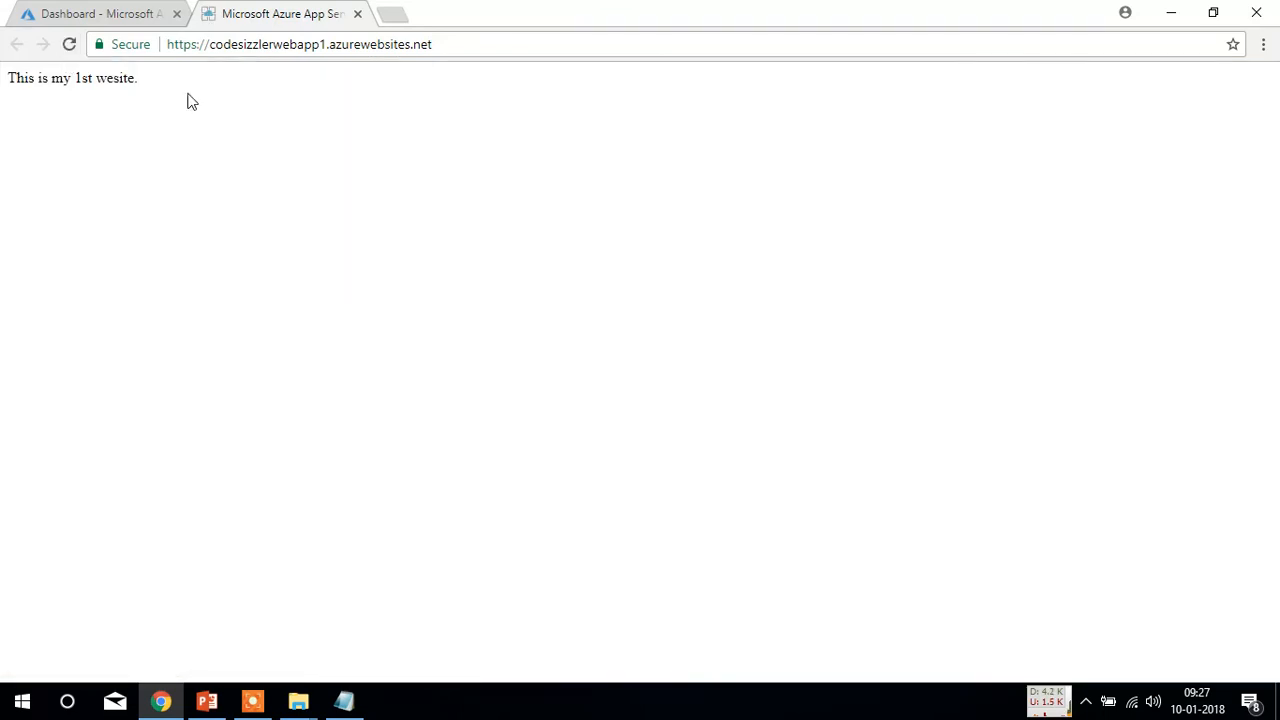
pyautogui.moveTo(187, 92); pyautogui.dragTo(6, 103)
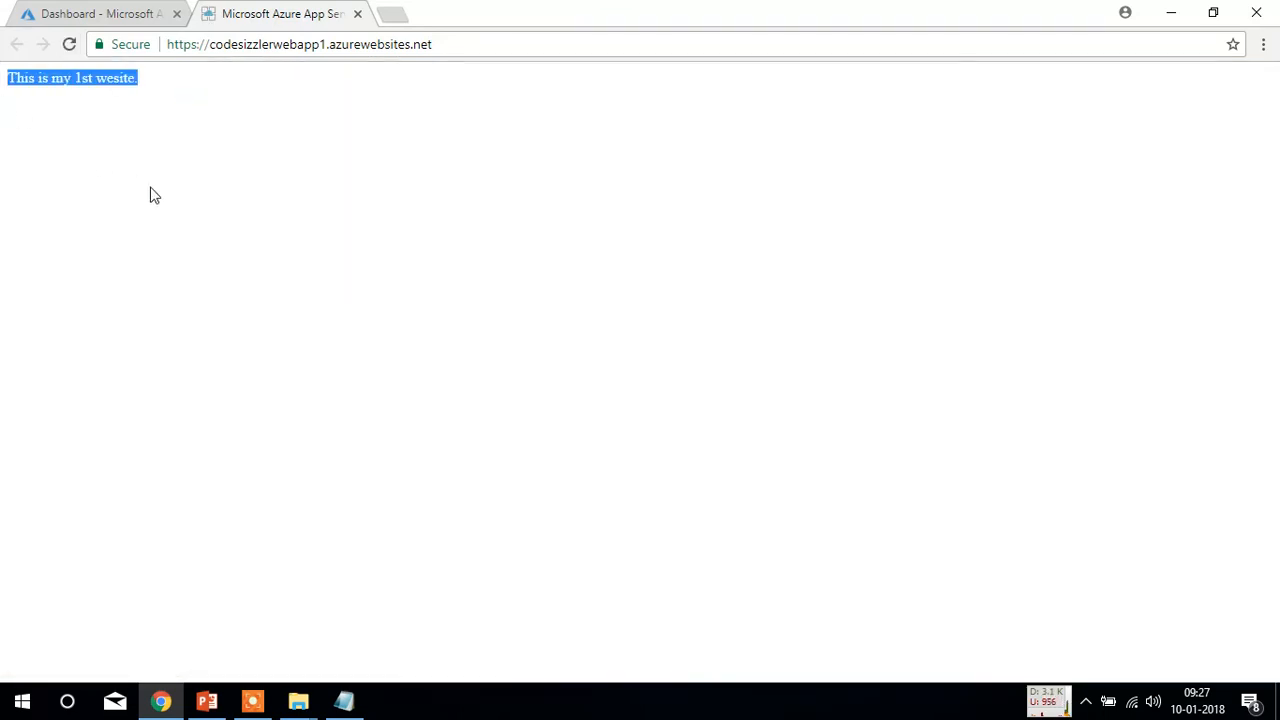
# Step: Examine the Deployment slots page of codesizzlerwebapp1 in the Azure portal, and return to the web app's Overview
pyautogui.click(100, 12)
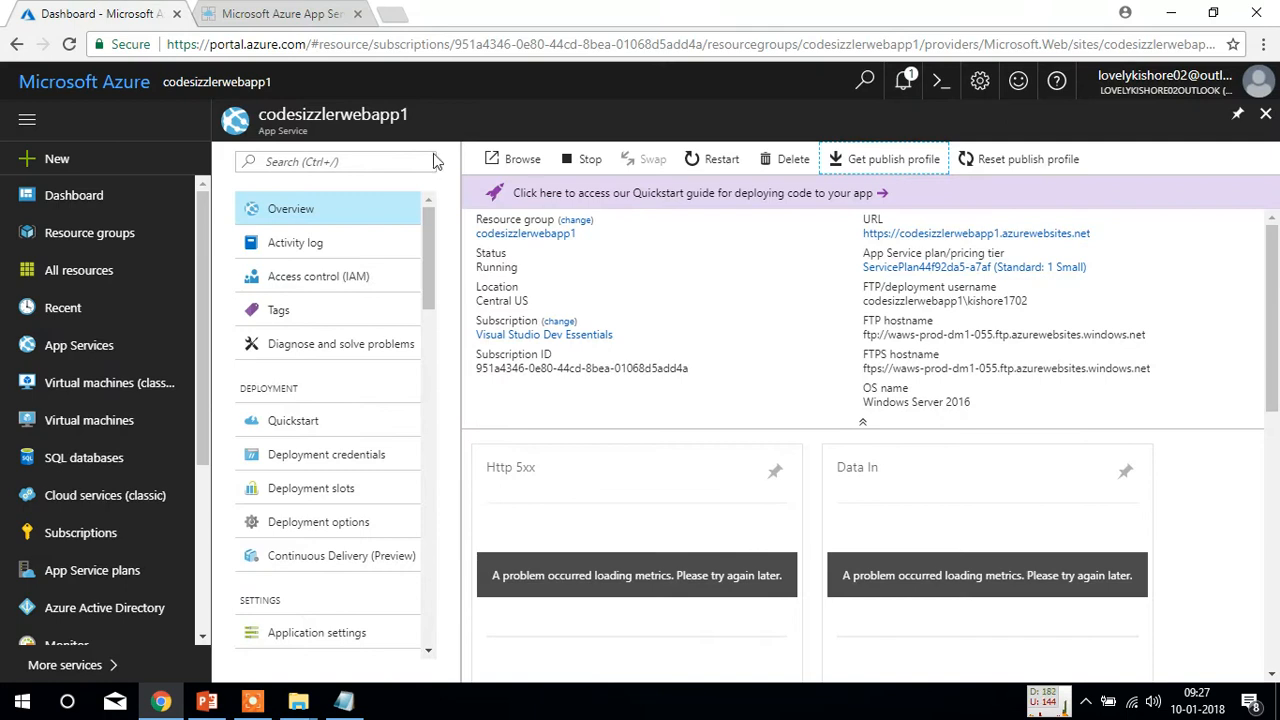
pyautogui.moveTo(410, 116); pyautogui.dragTo(256, 116)
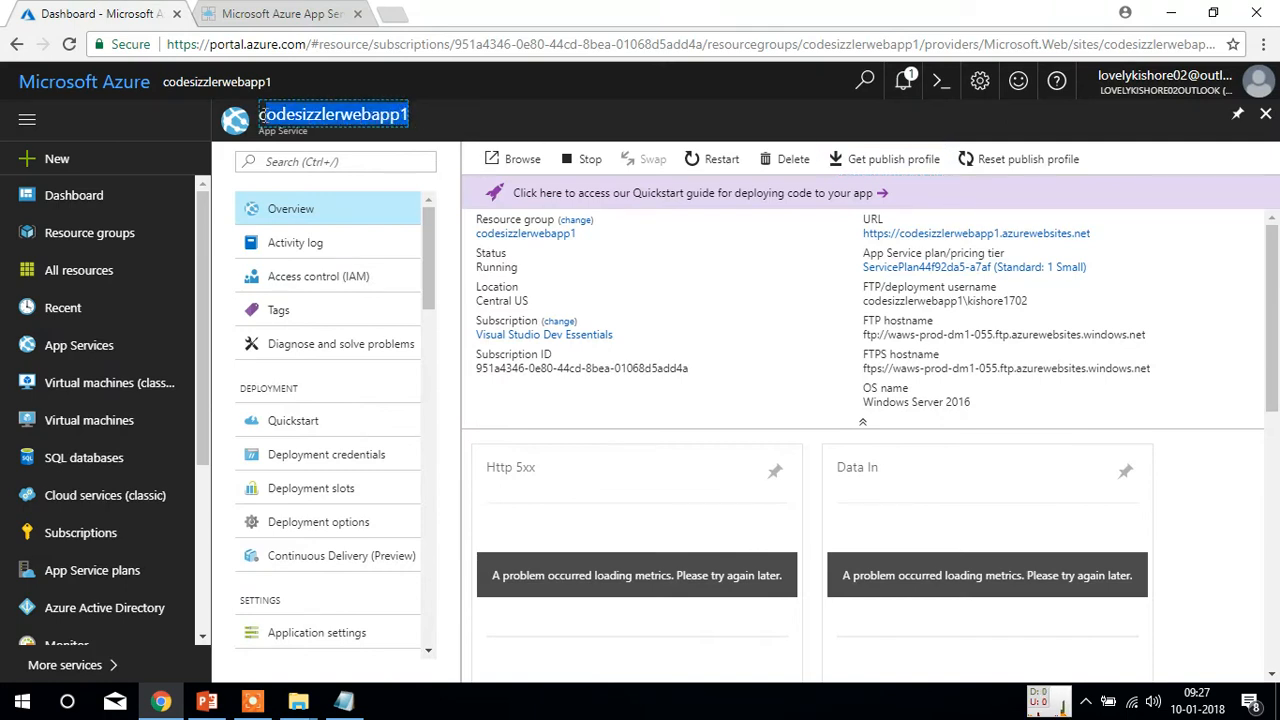
pyautogui.moveTo(431, 285); pyautogui.dragTo(431, 338)
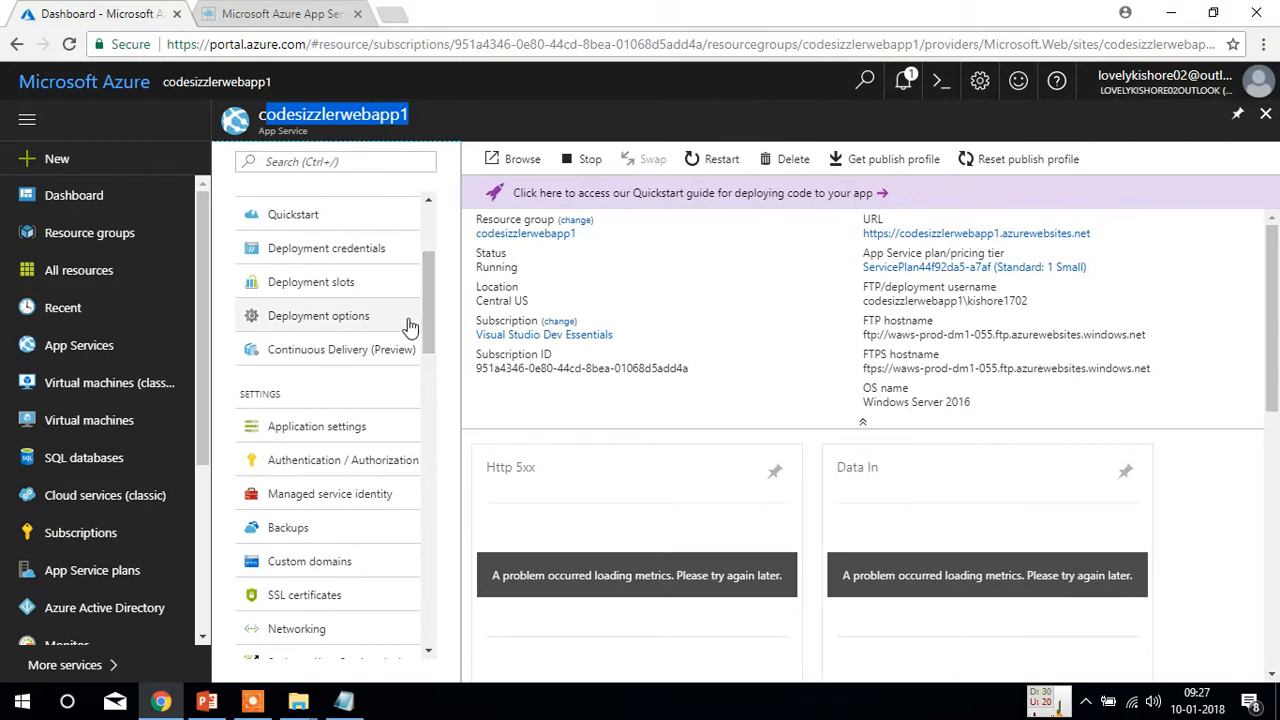
pyautogui.click(360, 286)
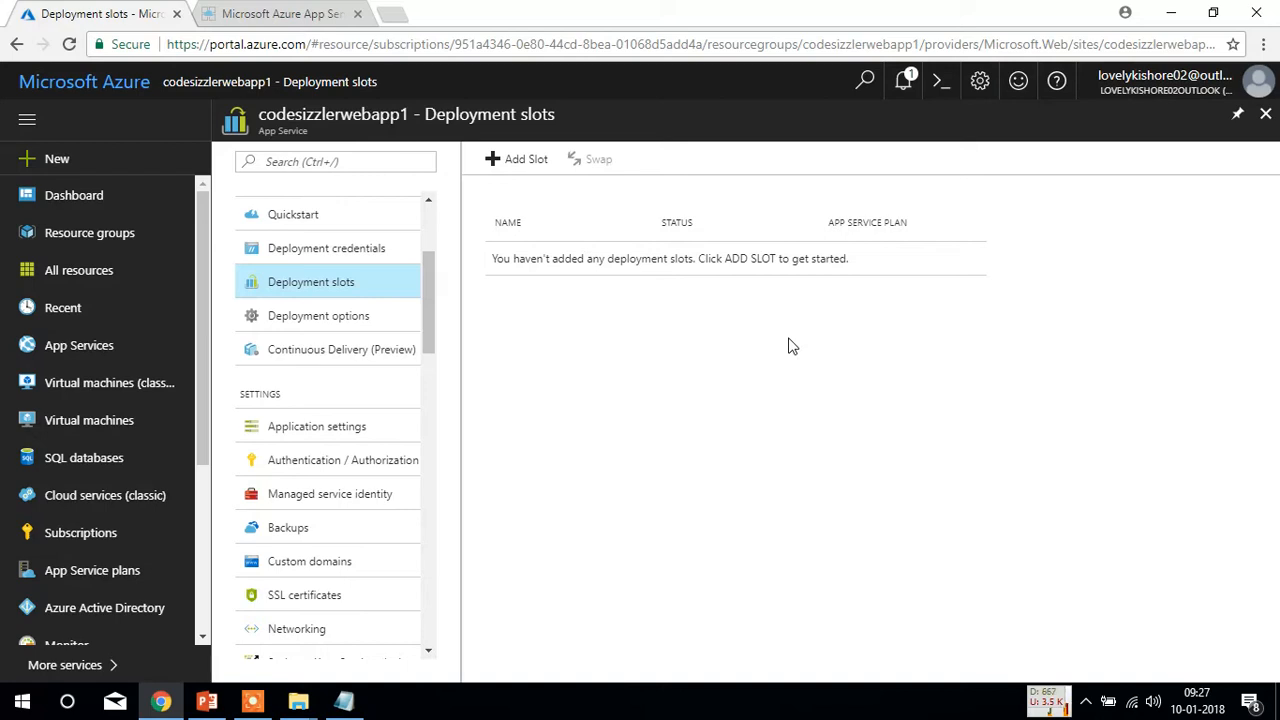
pyautogui.scroll(3, 434, 232)
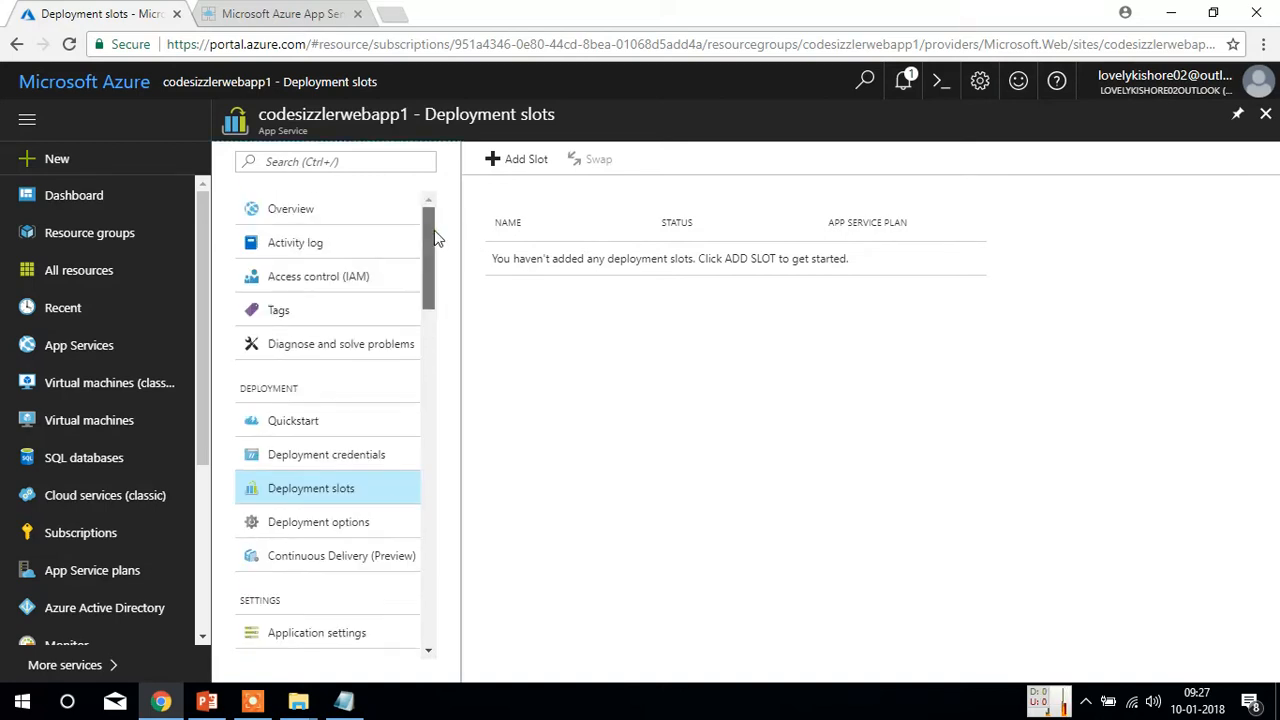
pyautogui.click(272, 211)
pyautogui.moveTo(264, 116)
pyautogui.mouseDown()
pyautogui.moveTo(395, 108)
pyautogui.moveTo(263, 113)
pyautogui.mouseUp()
pyautogui.click(356, 133)
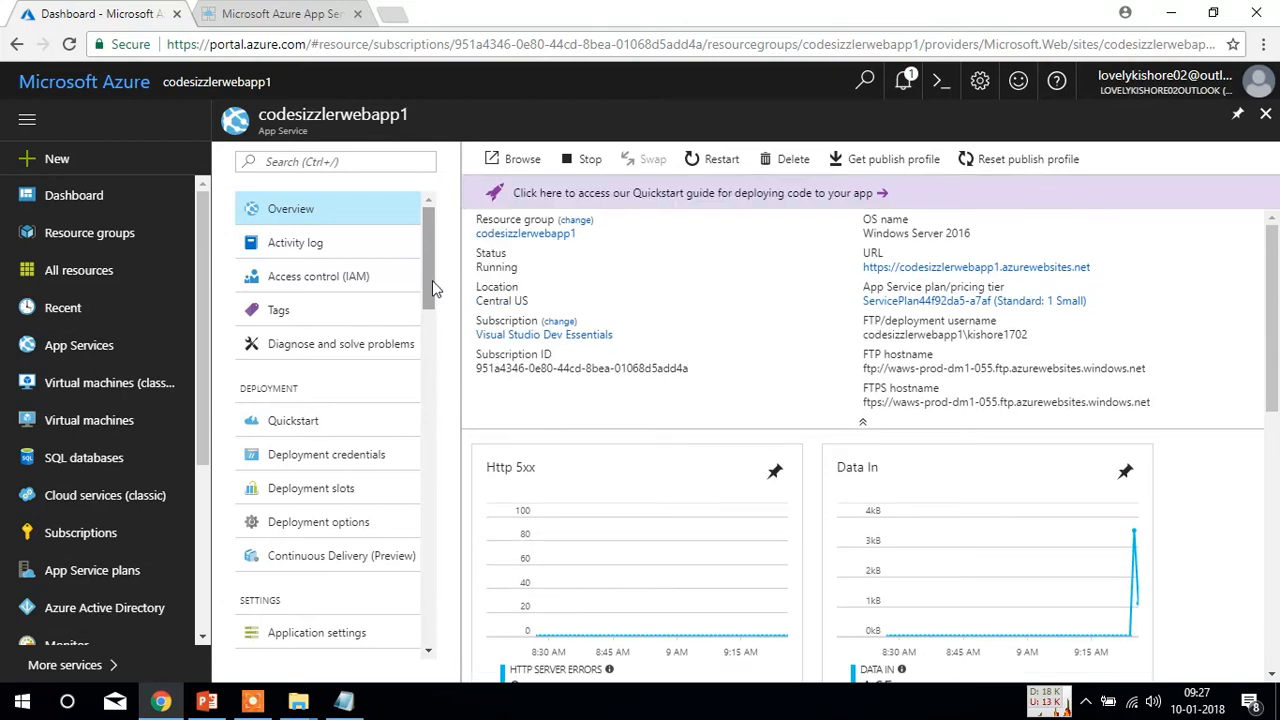
# Step: Open the Deployment slots page of codesizzlerwebapp1
pyautogui.click(339, 496)
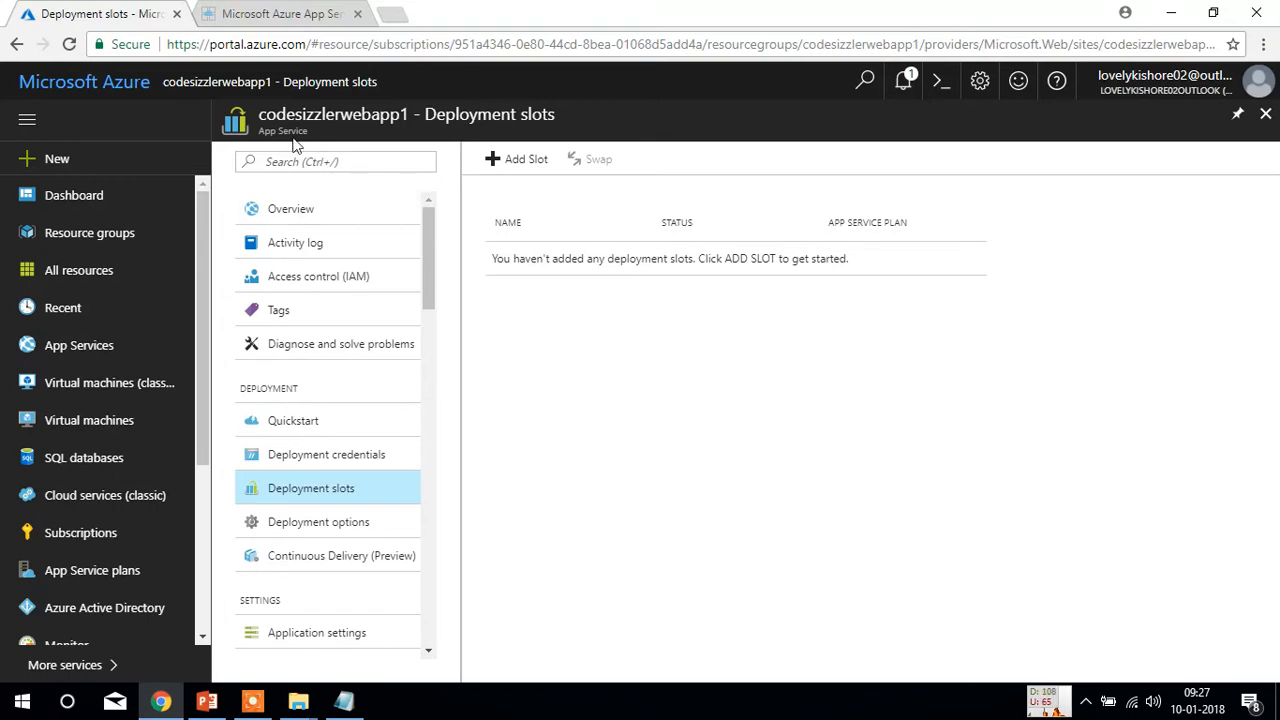
pyautogui.moveTo(254, 119); pyautogui.dragTo(407, 115)
pyautogui.click(307, 109)
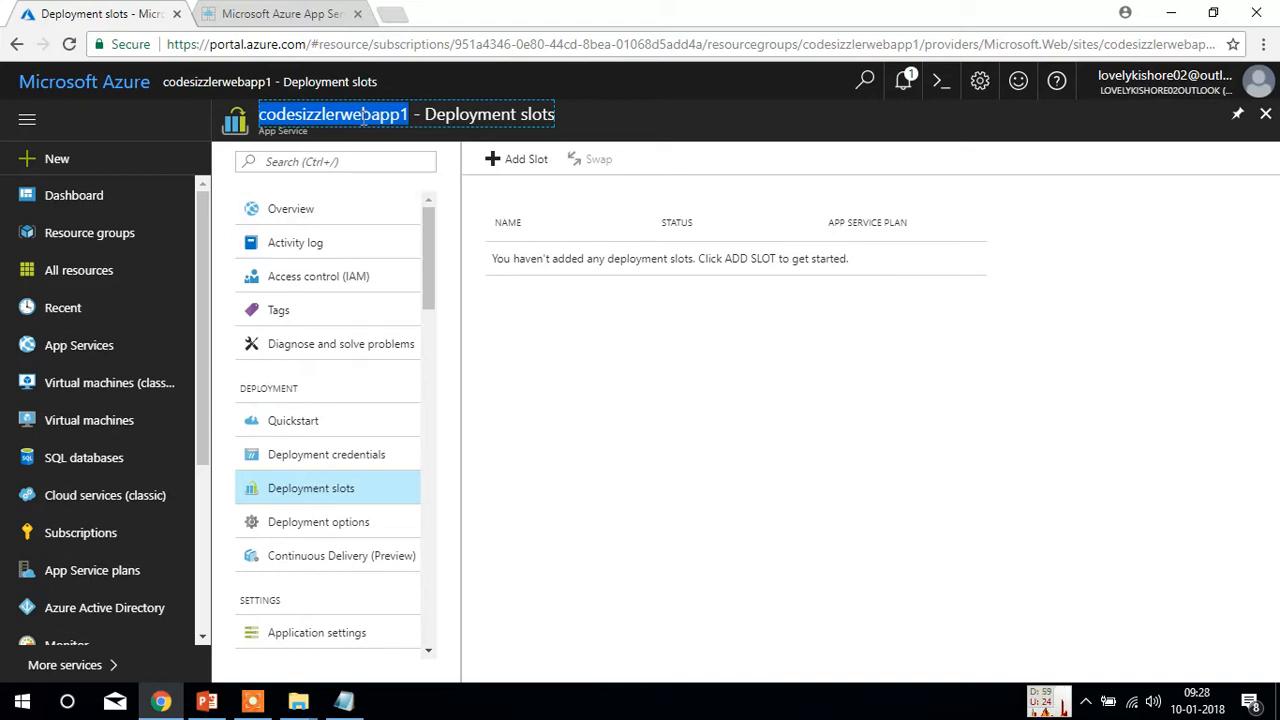
pyautogui.doubleClick(298, 114)
pyautogui.tripleClick(300, 112)
pyautogui.click(645, 328)
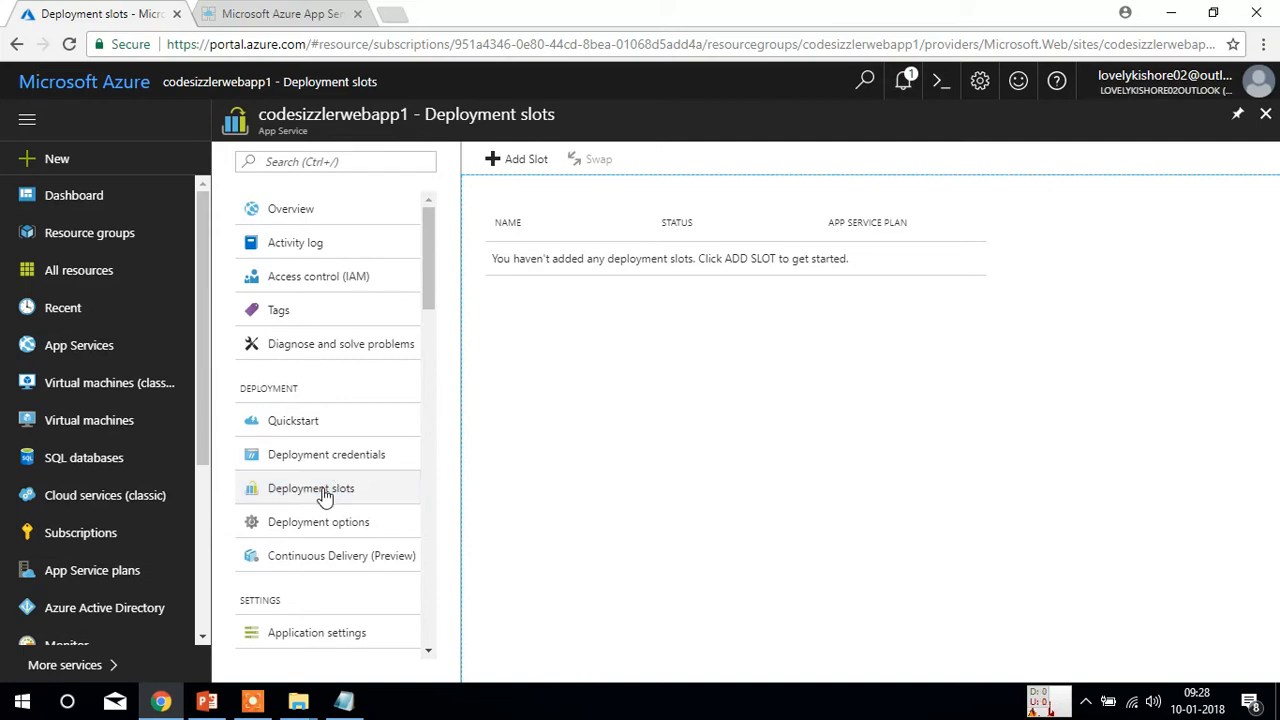
# Step: Add a deployment slot named slot2 with the option not to clone configuration from an existing slot
pyautogui.click(531, 170)
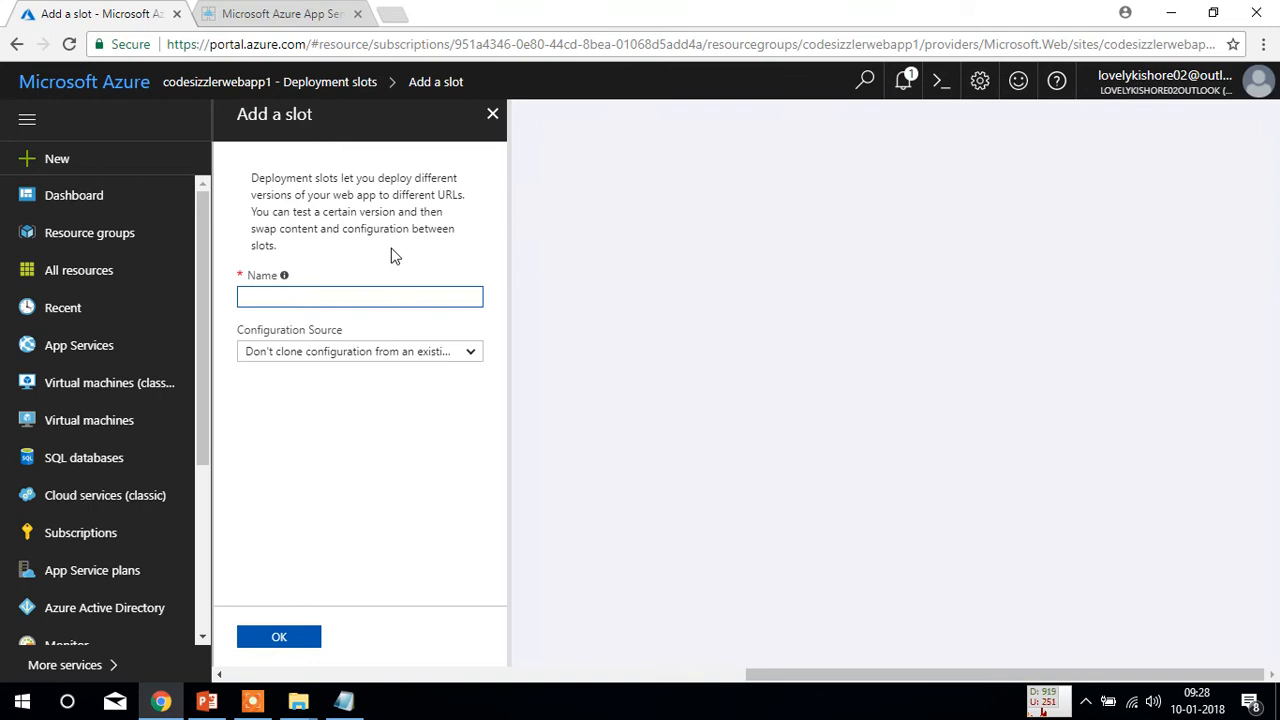
pyautogui.write('slot2')
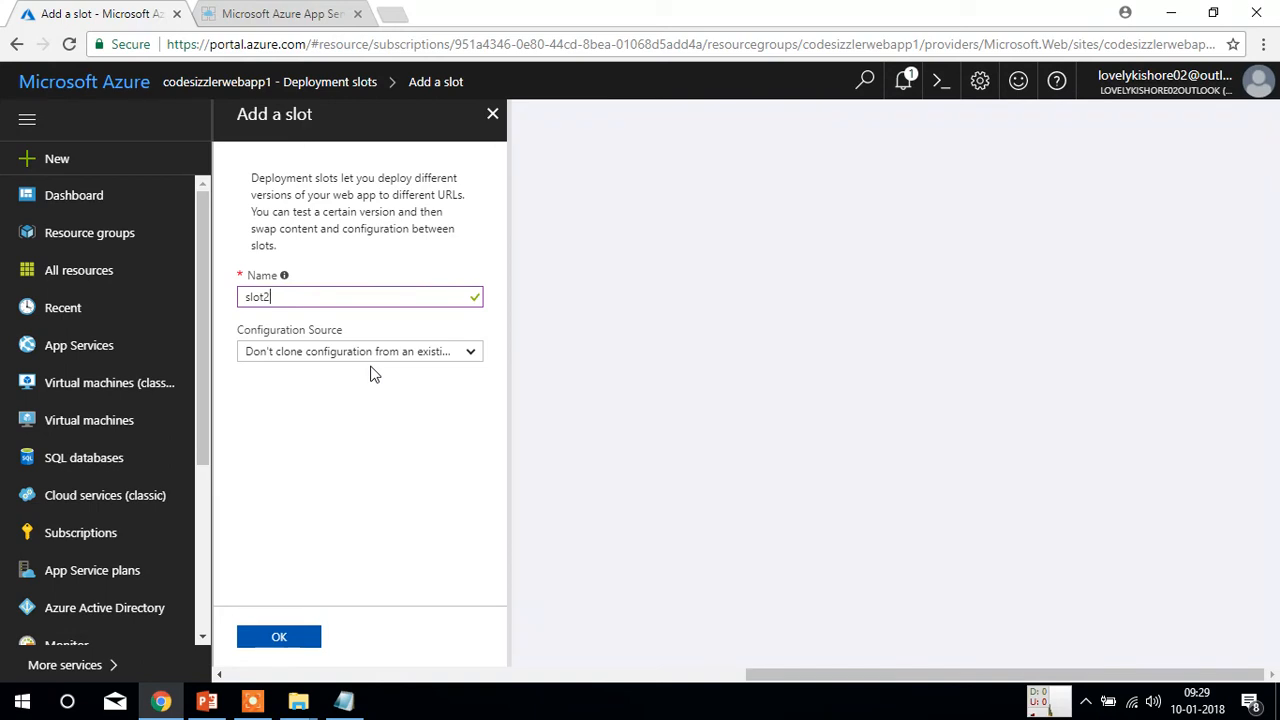
pyautogui.click(428, 355)
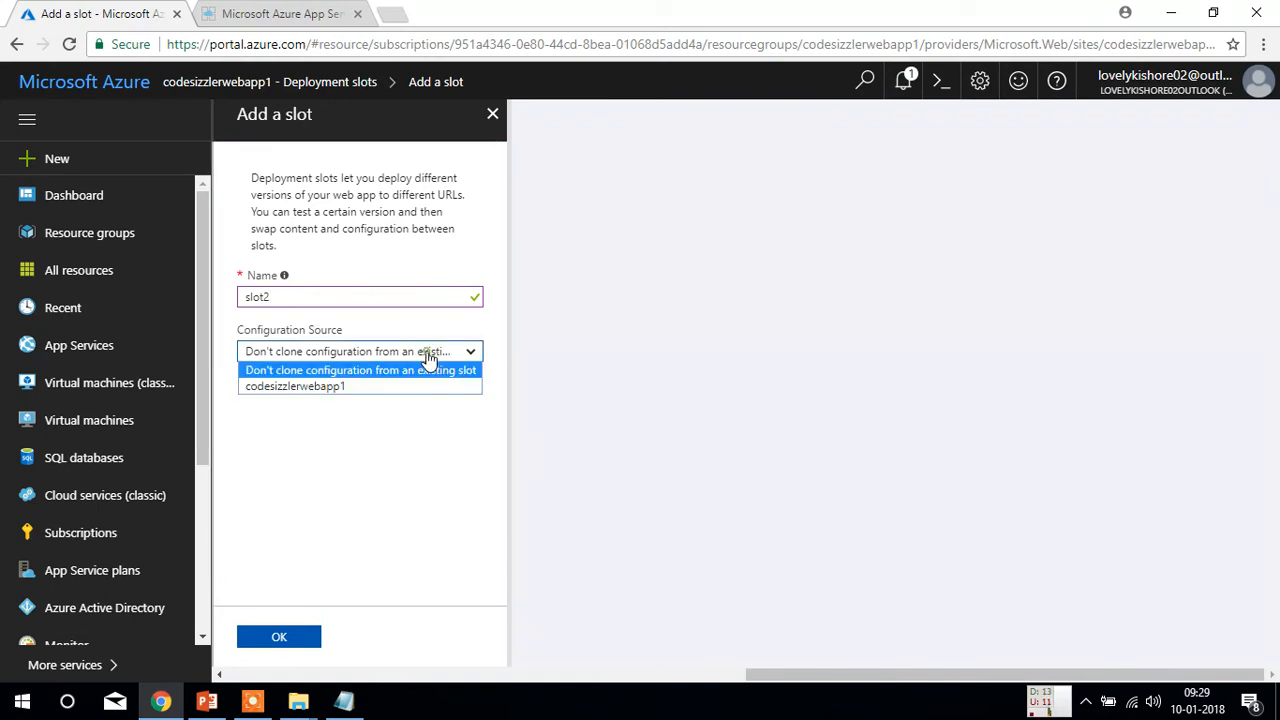
pyautogui.click(371, 389)
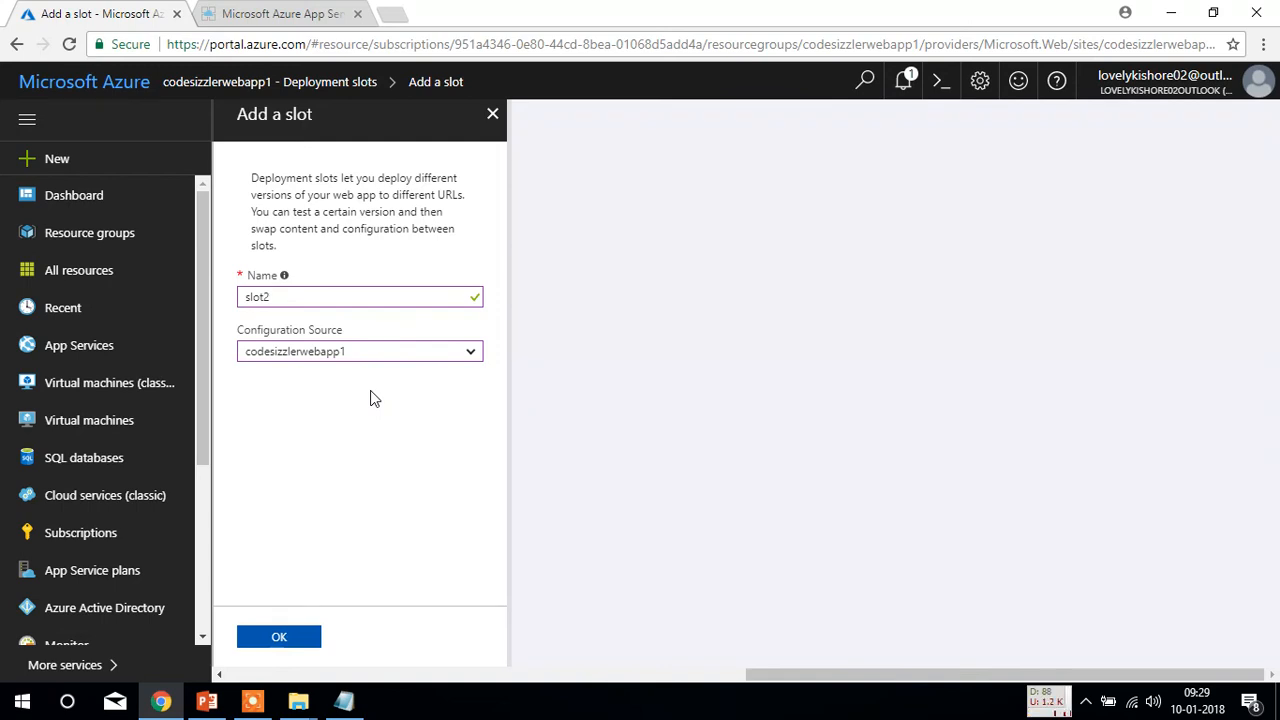
pyautogui.click(456, 351)
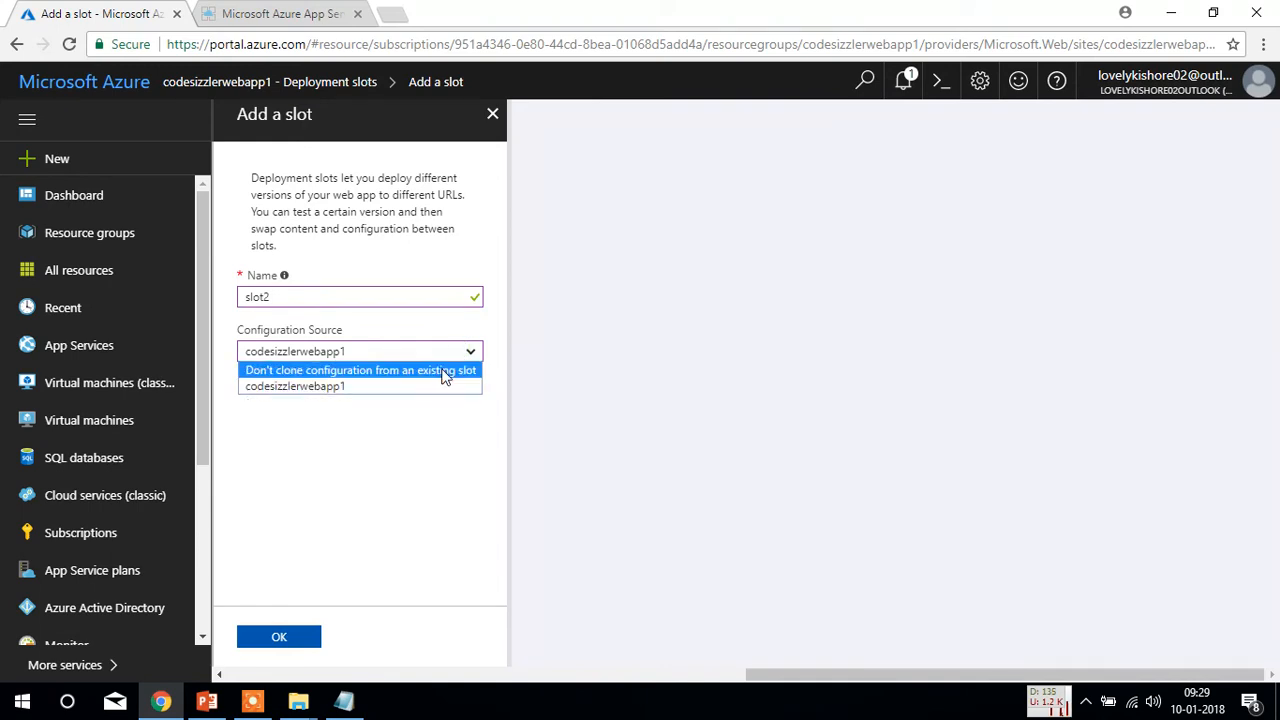
pyautogui.click(447, 370)
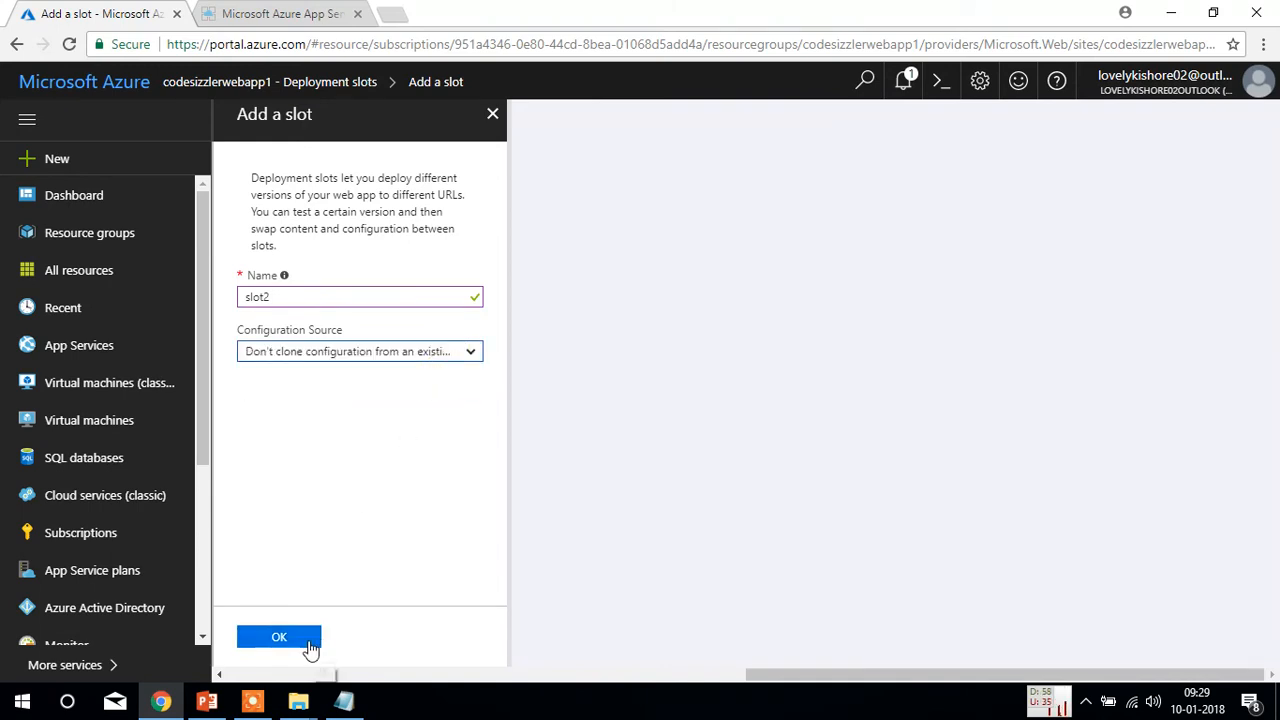
pyautogui.click(279, 637)
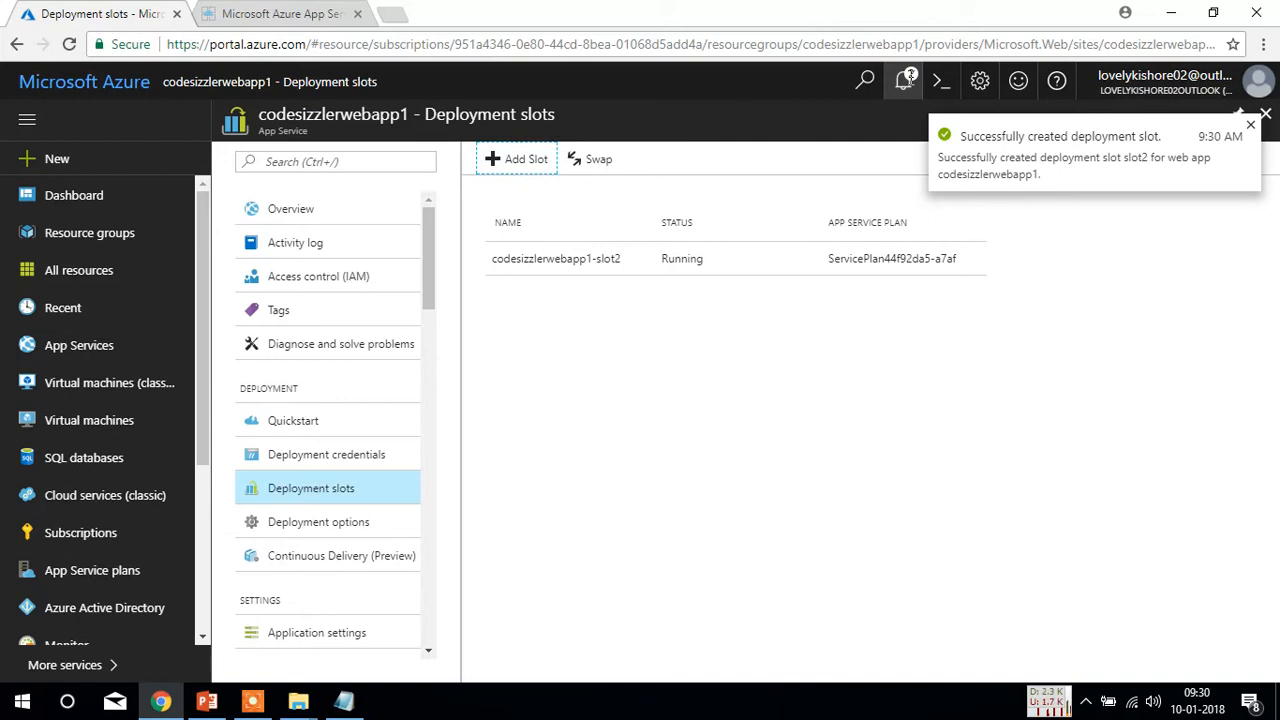
# Step: Open the overview of the codesizzlerwebapp1-slot2 slot, open its site URL in a browser tab, and return to the slot's overview
pyautogui.click(547, 279)
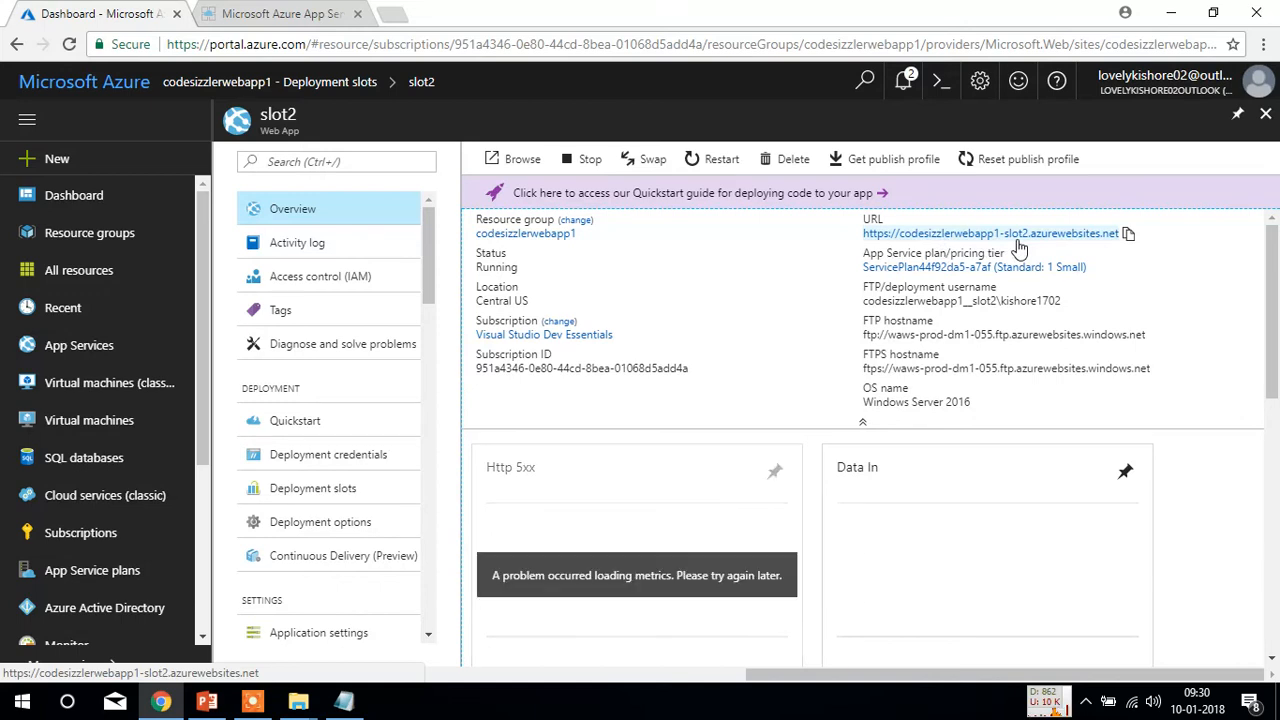
pyautogui.click(1018, 241)
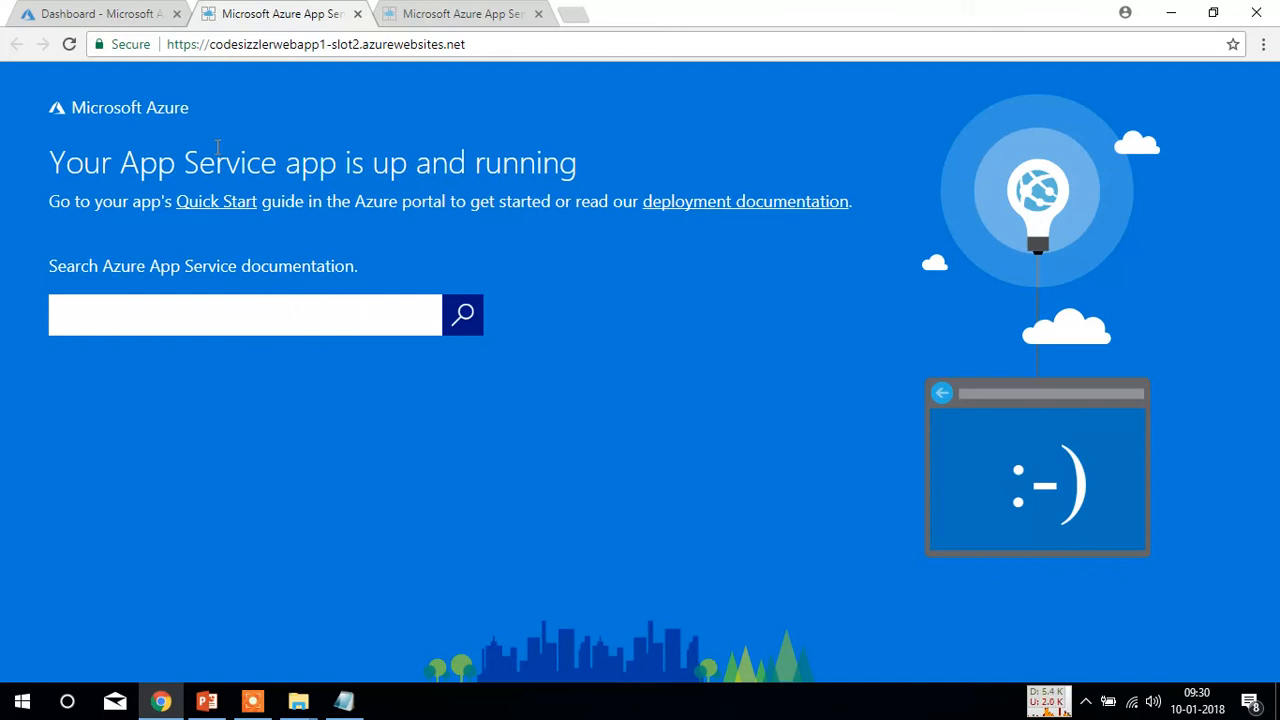
pyautogui.click(100, 10)
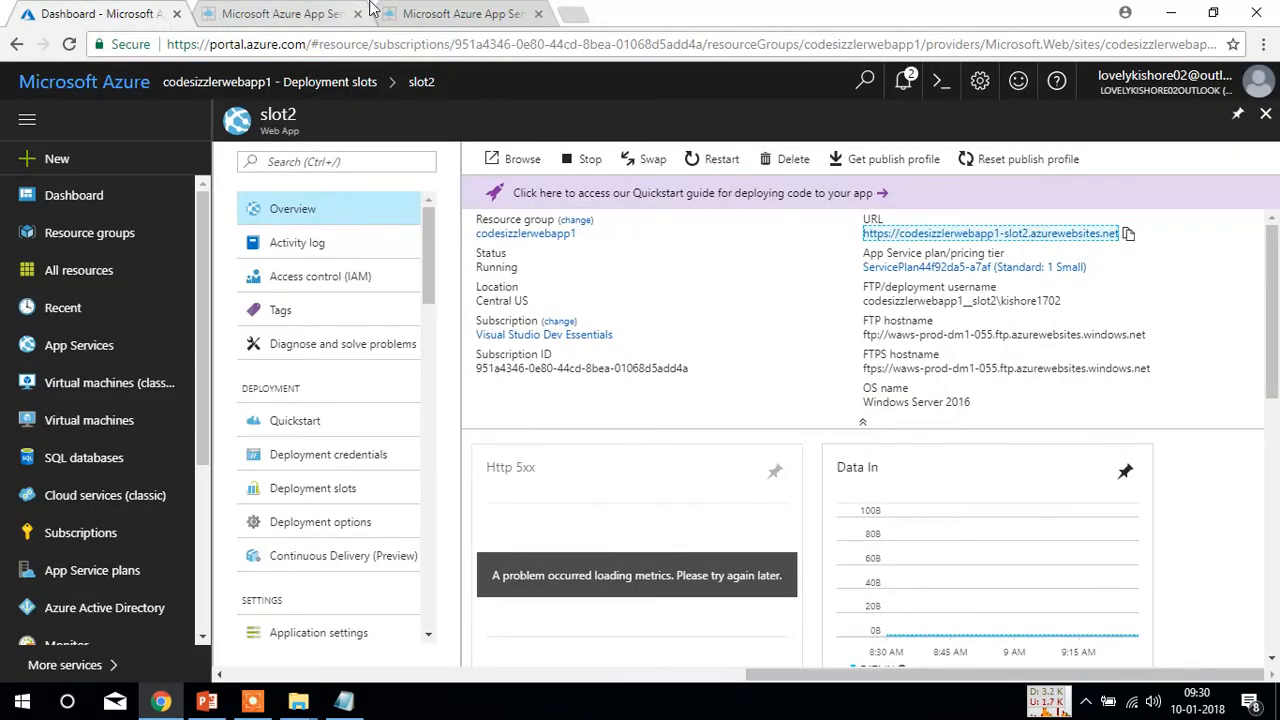
pyautogui.click(426, 283)
pyautogui.moveTo(426, 283); pyautogui.dragTo(436, 245)
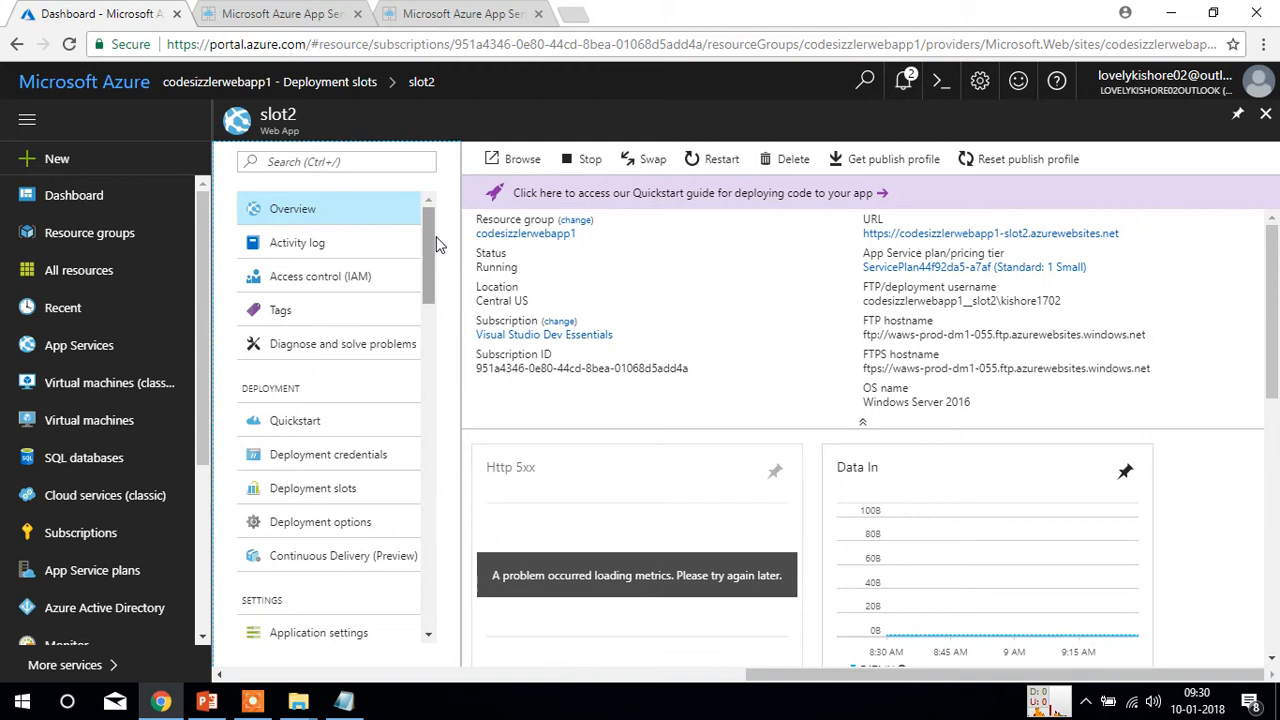
pyautogui.doubleClick(277, 113)
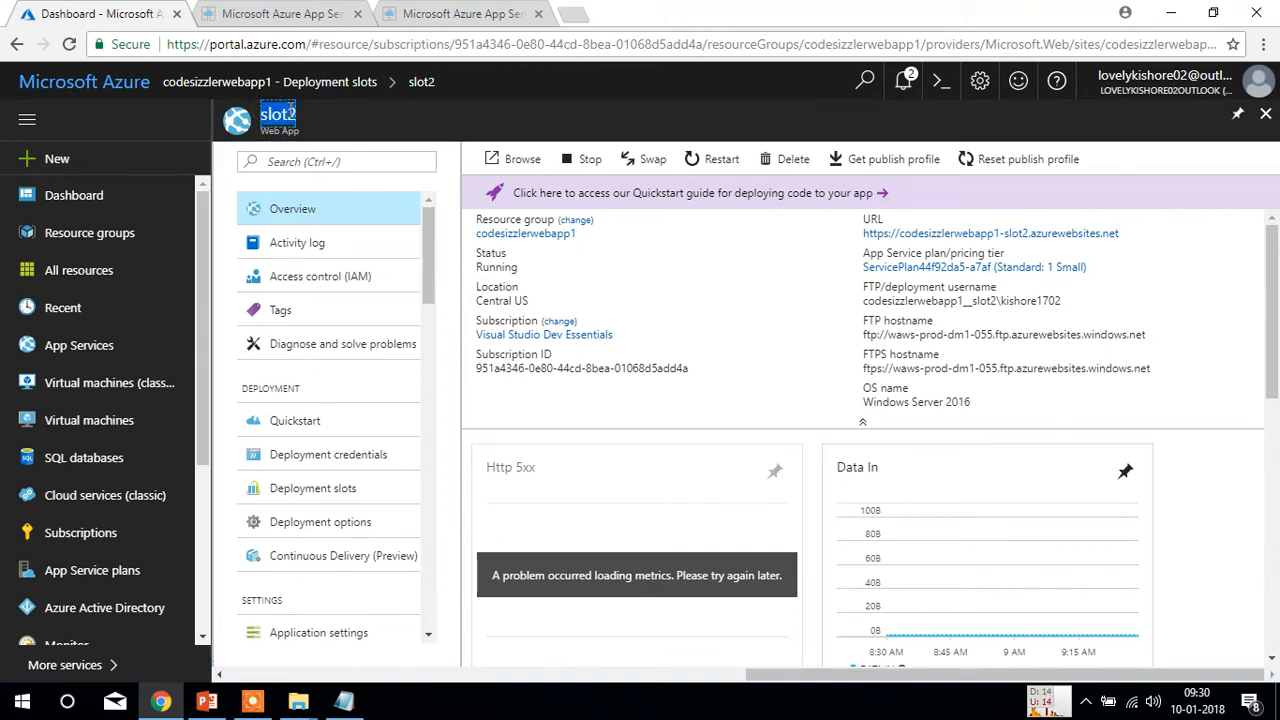
# Step: Compare the live page of codesizzlerwebapp1 with the slot2 site's page and URL, and return to the slot2 overview in the portal
pyautogui.click(460, 14)
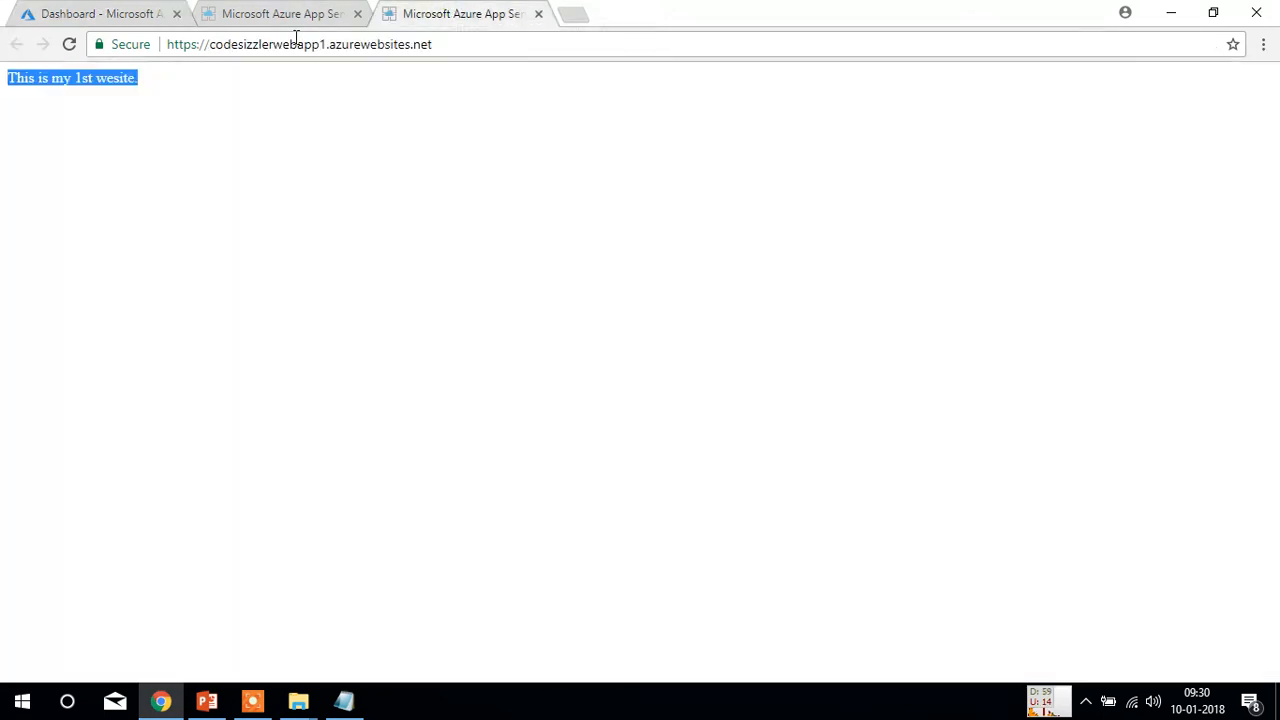
pyautogui.click(406, 90)
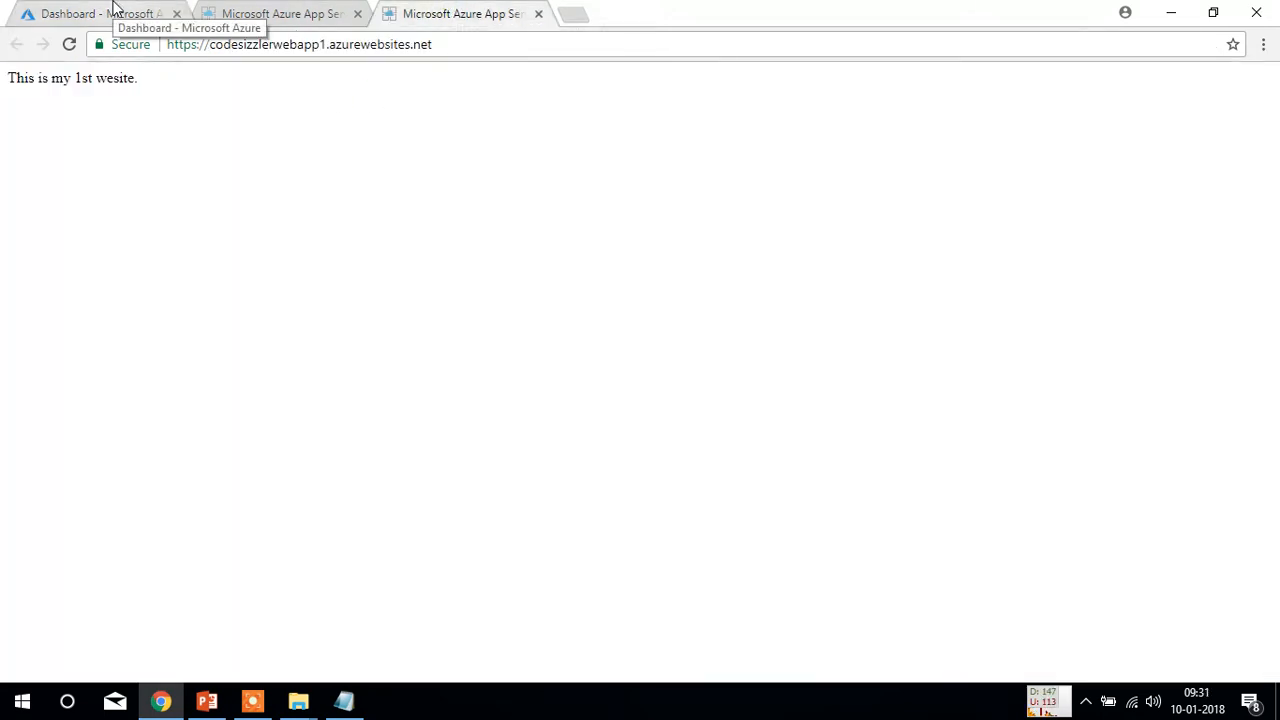
pyautogui.click(256, 13)
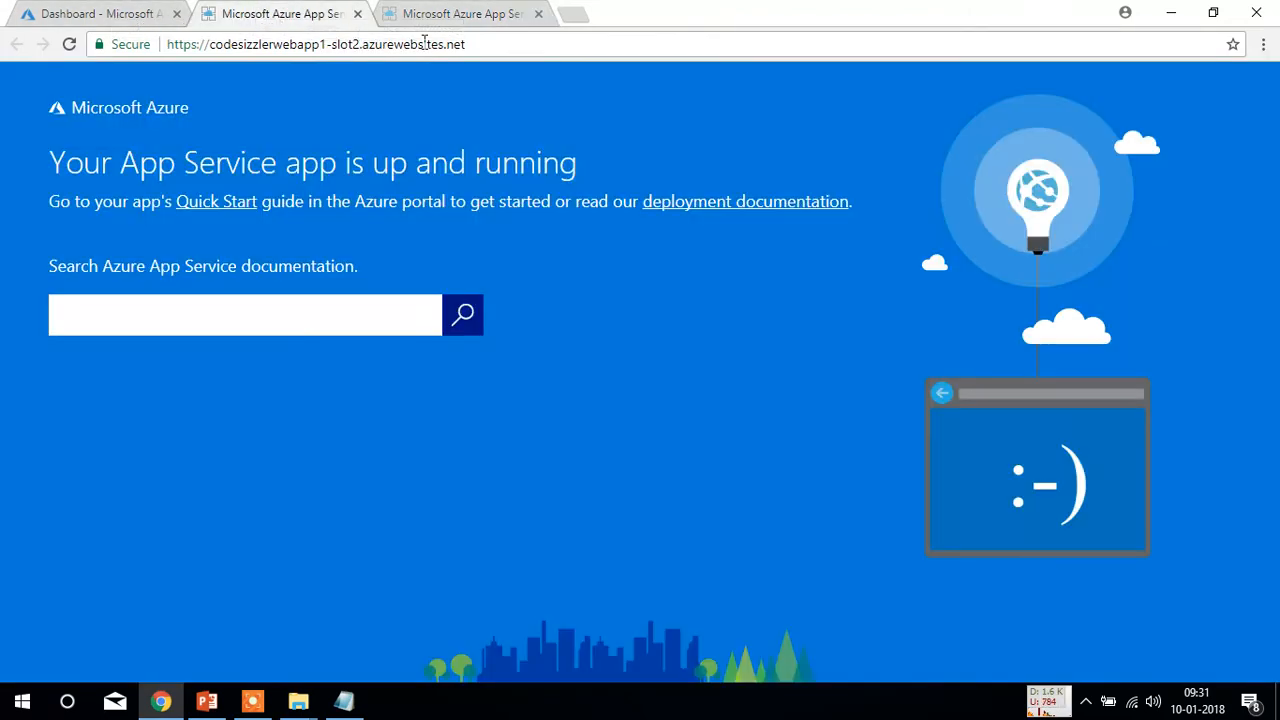
pyautogui.moveTo(468, 47); pyautogui.dragTo(180, 47)
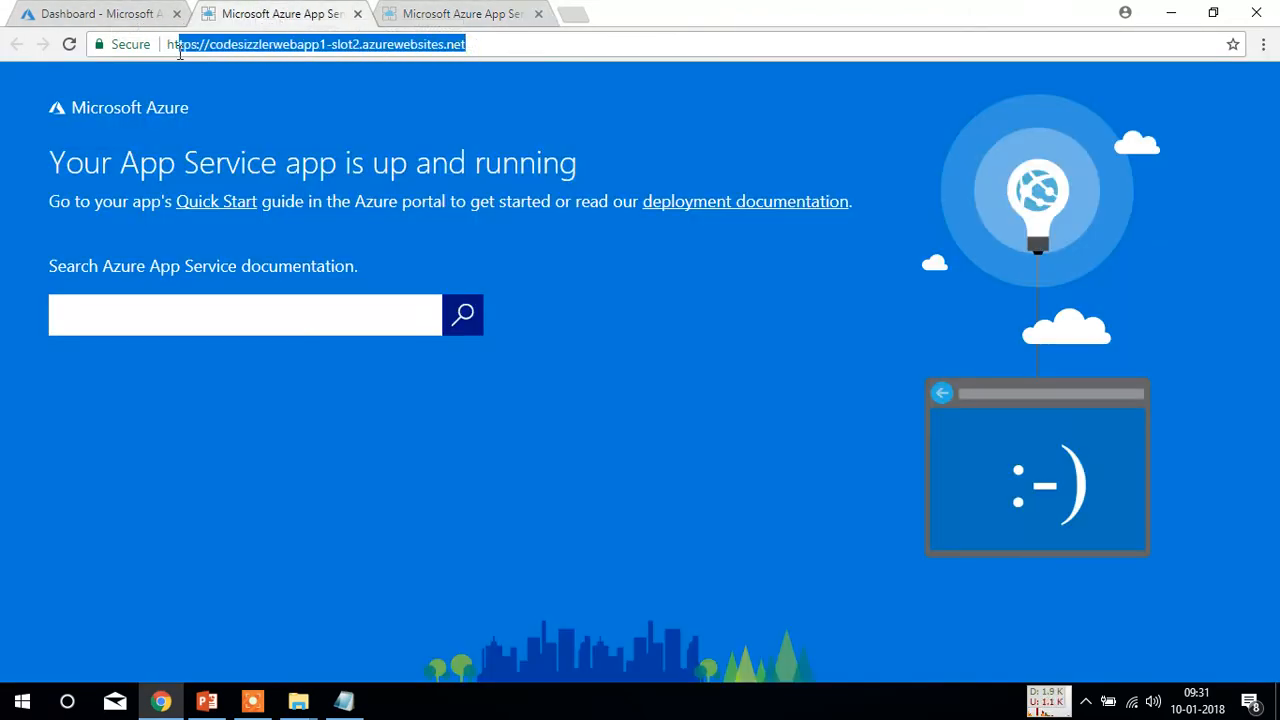
pyautogui.click(105, 12)
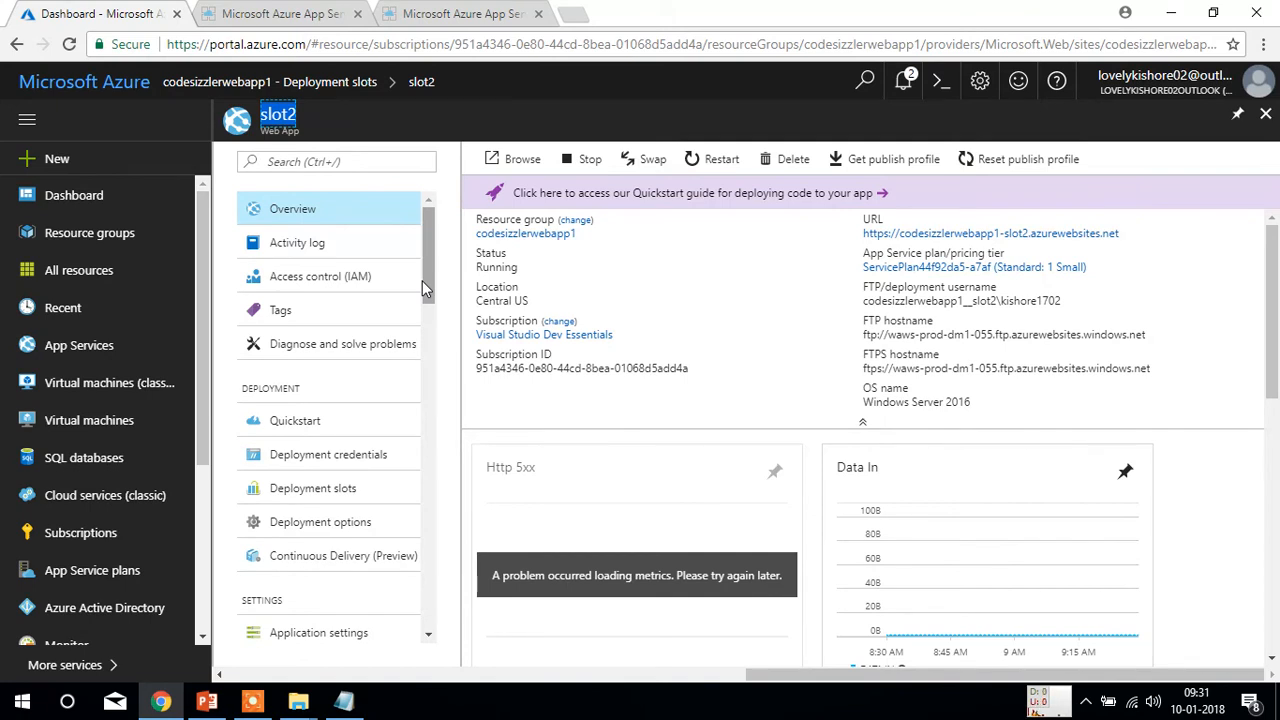
# Step: Open New Text Document from the Documents folder in Notepad and change its text to "This is my 2nd website."
pyautogui.moveTo(291, 708)
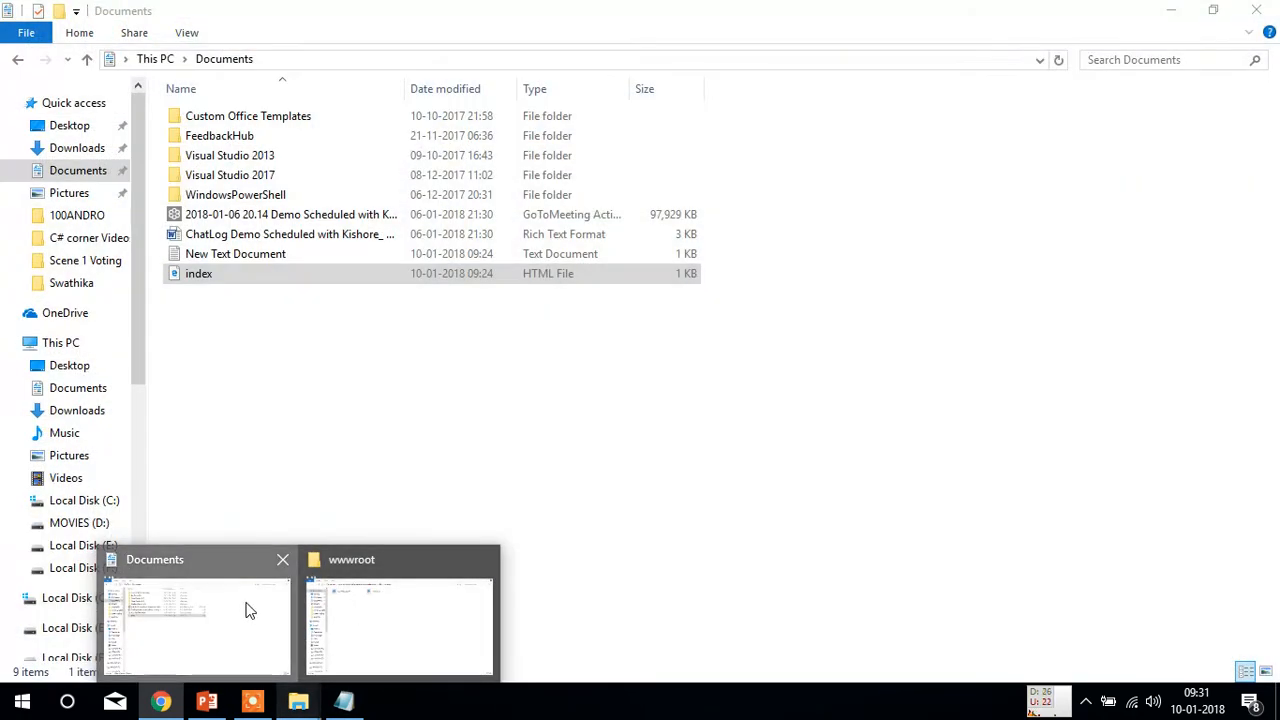
pyautogui.click(246, 608)
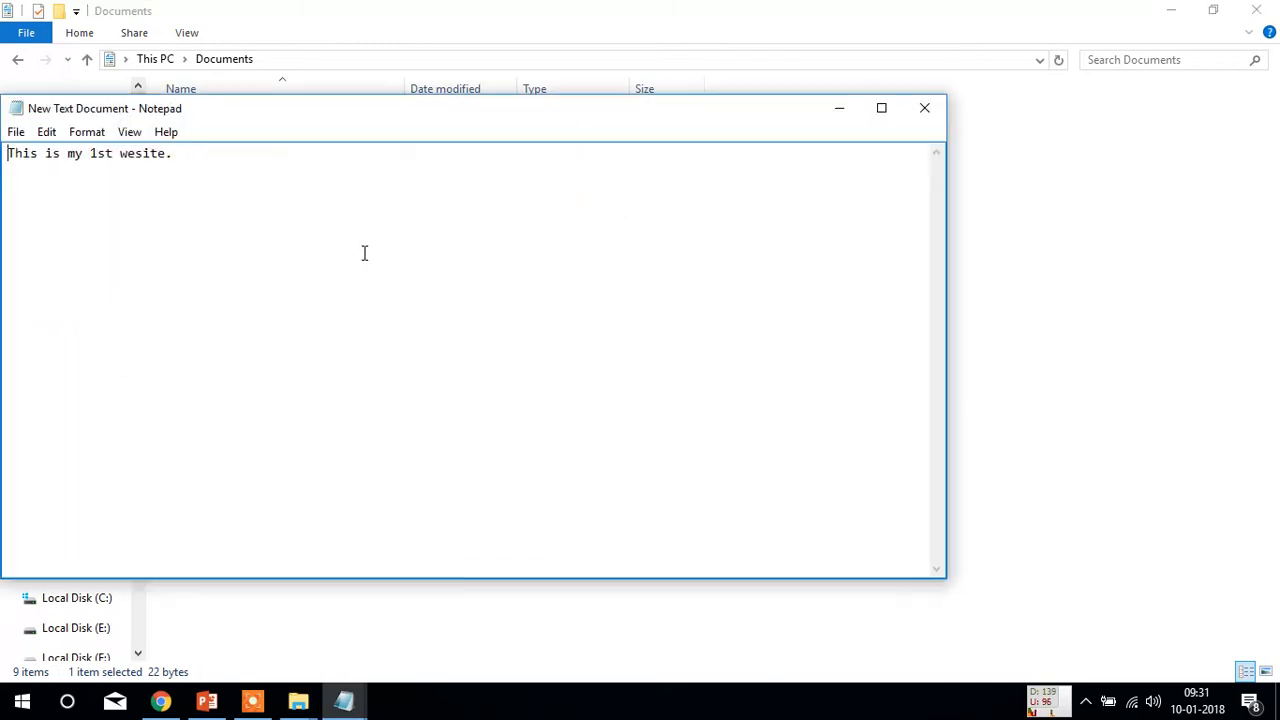
pyautogui.doubleClick(99, 153)
pyautogui.press('BackSpace')
pyautogui.write('2nd')
pyautogui.click(139, 155)
pyautogui.write('b')
# Step: Save the edited text in Documents as index.html, replacing the existing file, and close Notepad
pyautogui.click(16, 131)
pyautogui.click(62, 227)
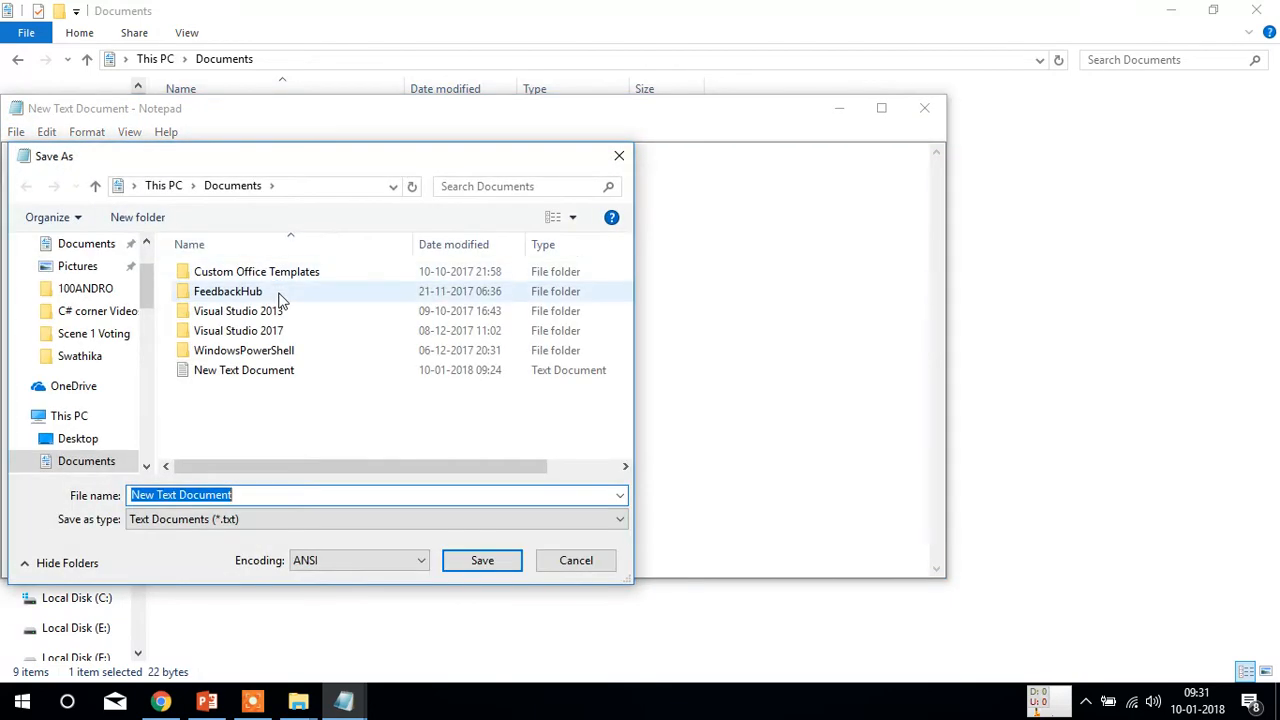
pyautogui.write('index.html')
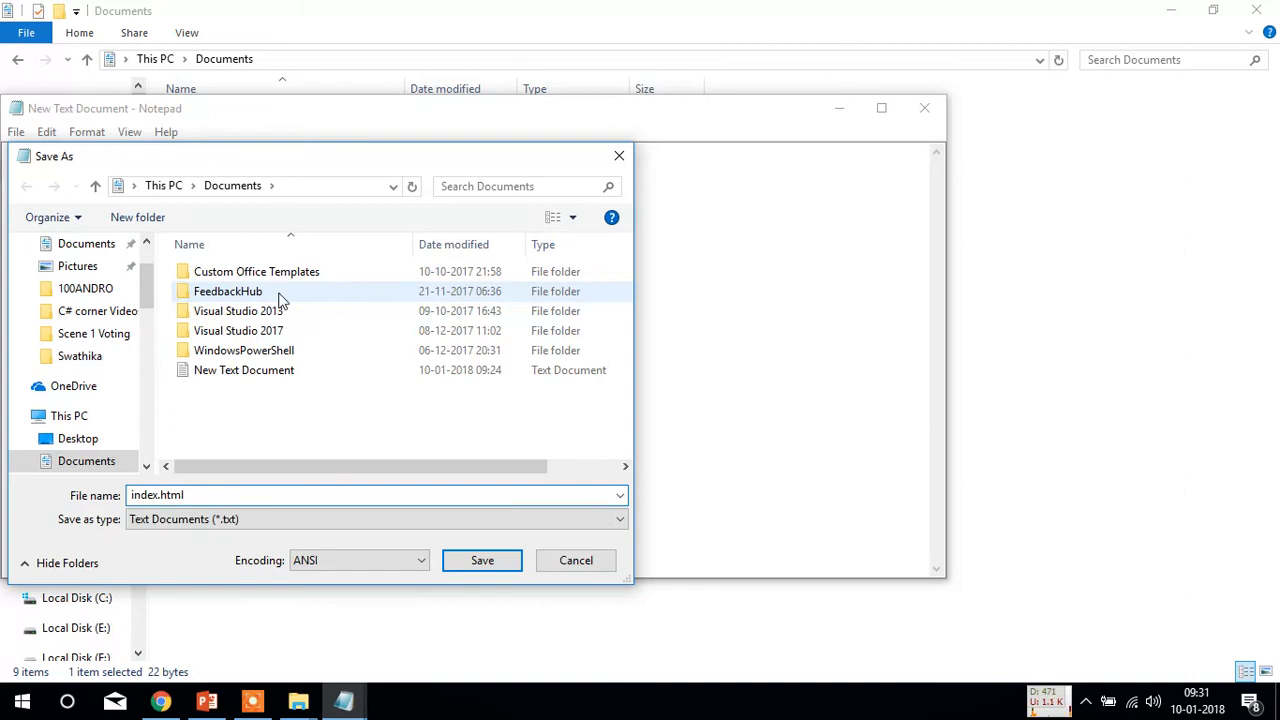
pyautogui.press('Return')
pyautogui.press('Left')
pyautogui.press('Return')
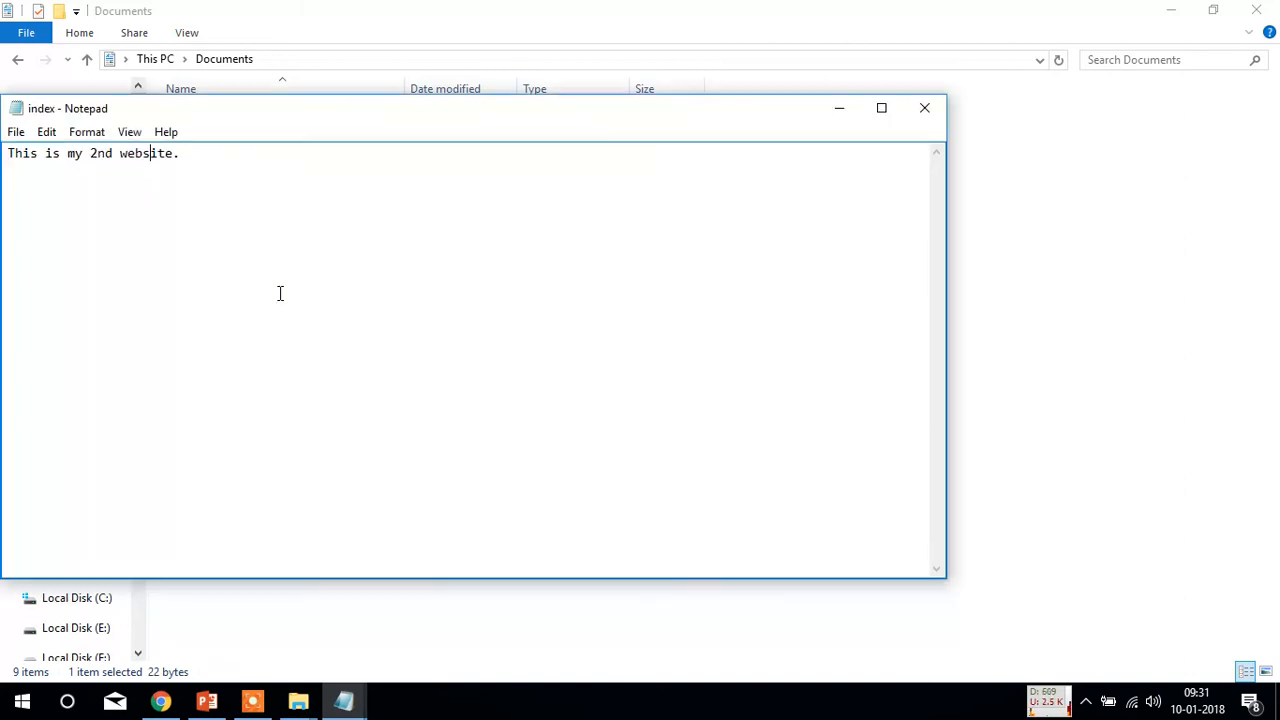
pyautogui.click(924, 108)
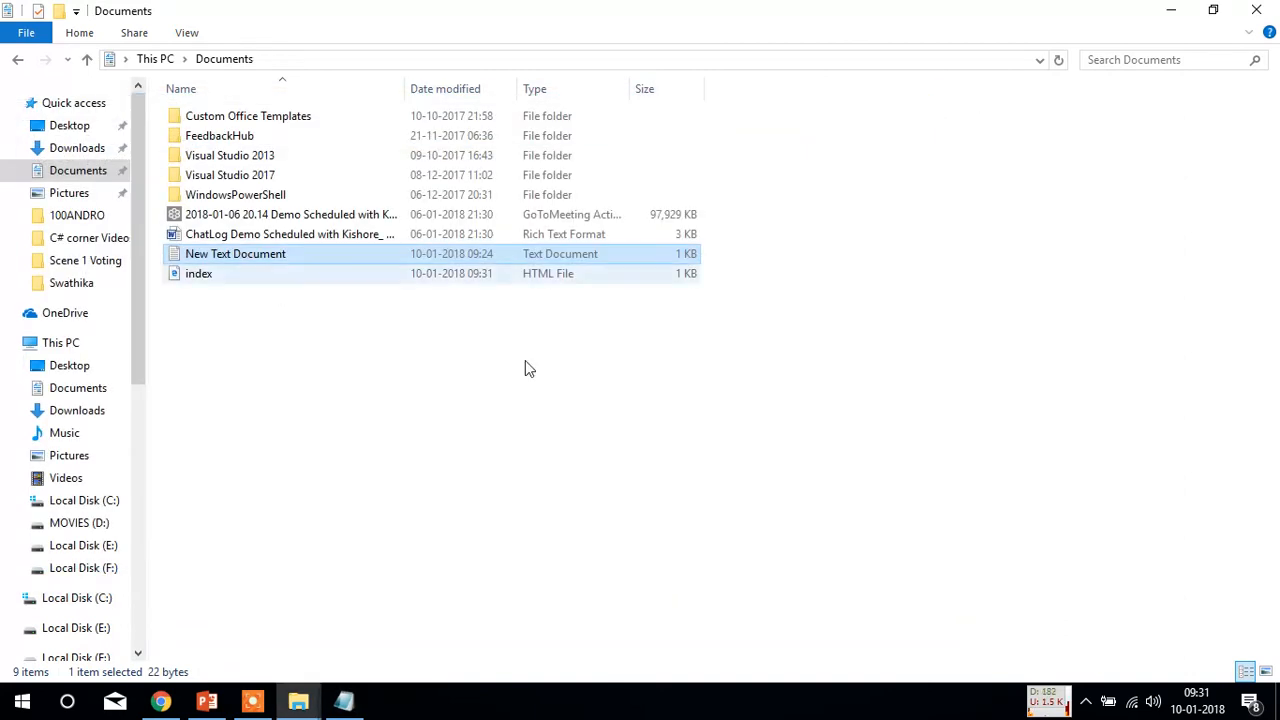
# Step: Switch to Chrome and open github.com in a new browser tab
pyautogui.click(160, 701)
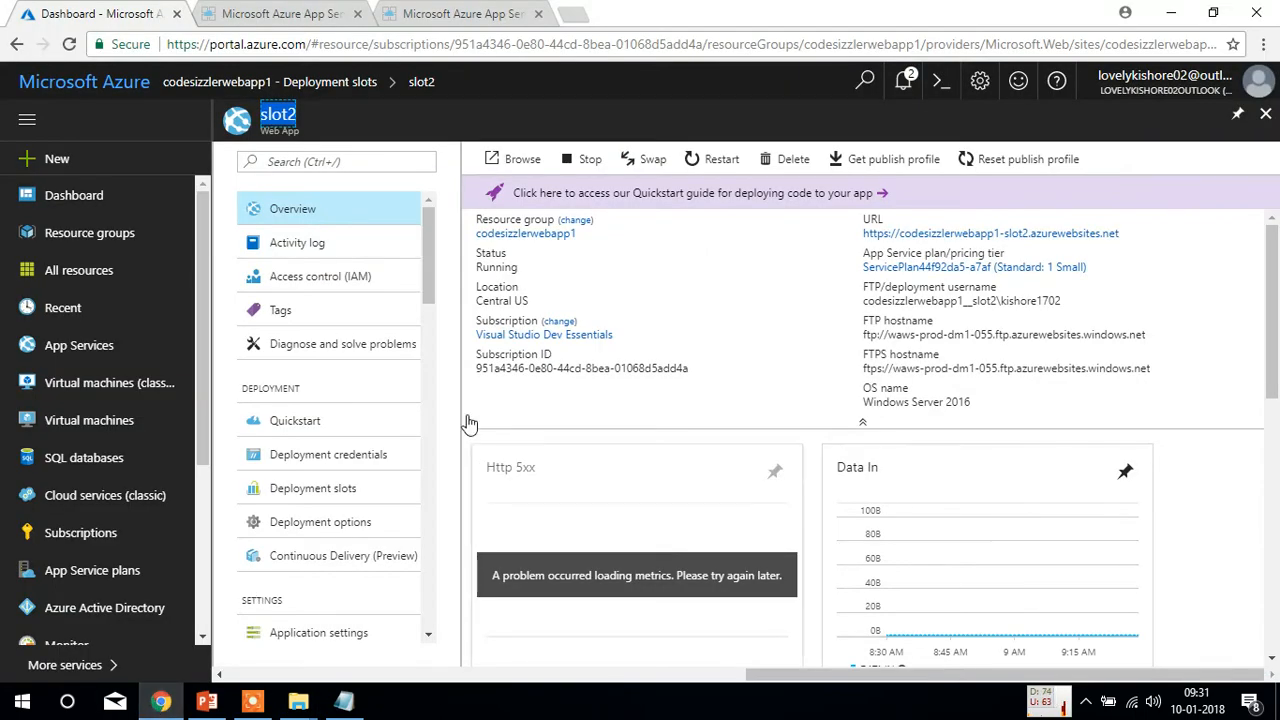
pyautogui.click(578, 14)
pyautogui.write('g')
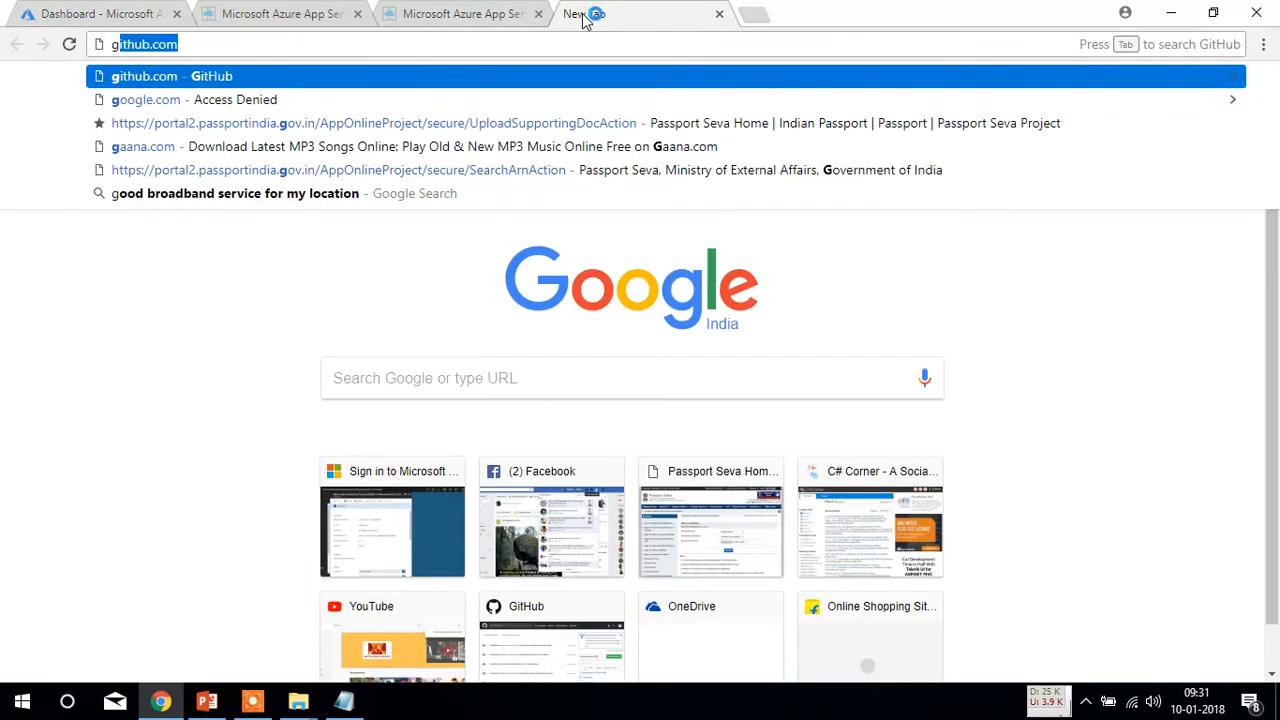
pyautogui.press('Return')
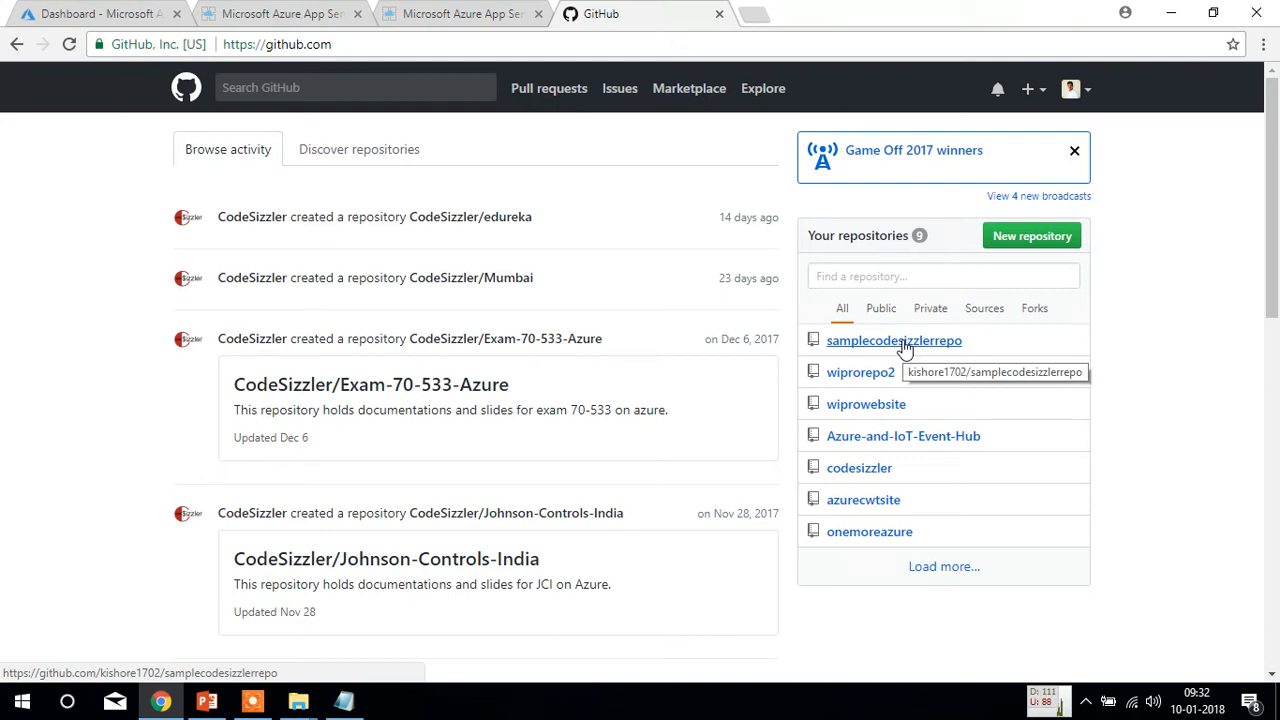
# Step: Create a new public GitHub repository named codesizzlerrepo2, initialized with a README
pyautogui.click(1040, 237)
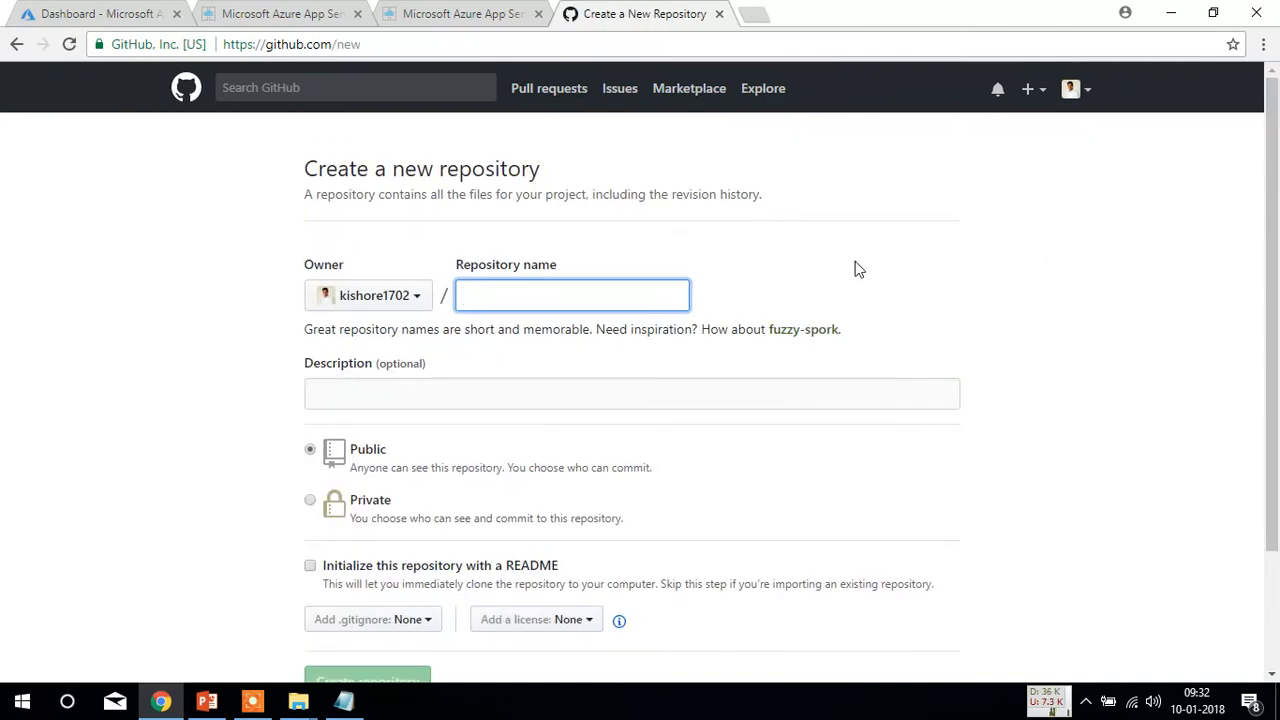
pyautogui.write('codesizzlerre')
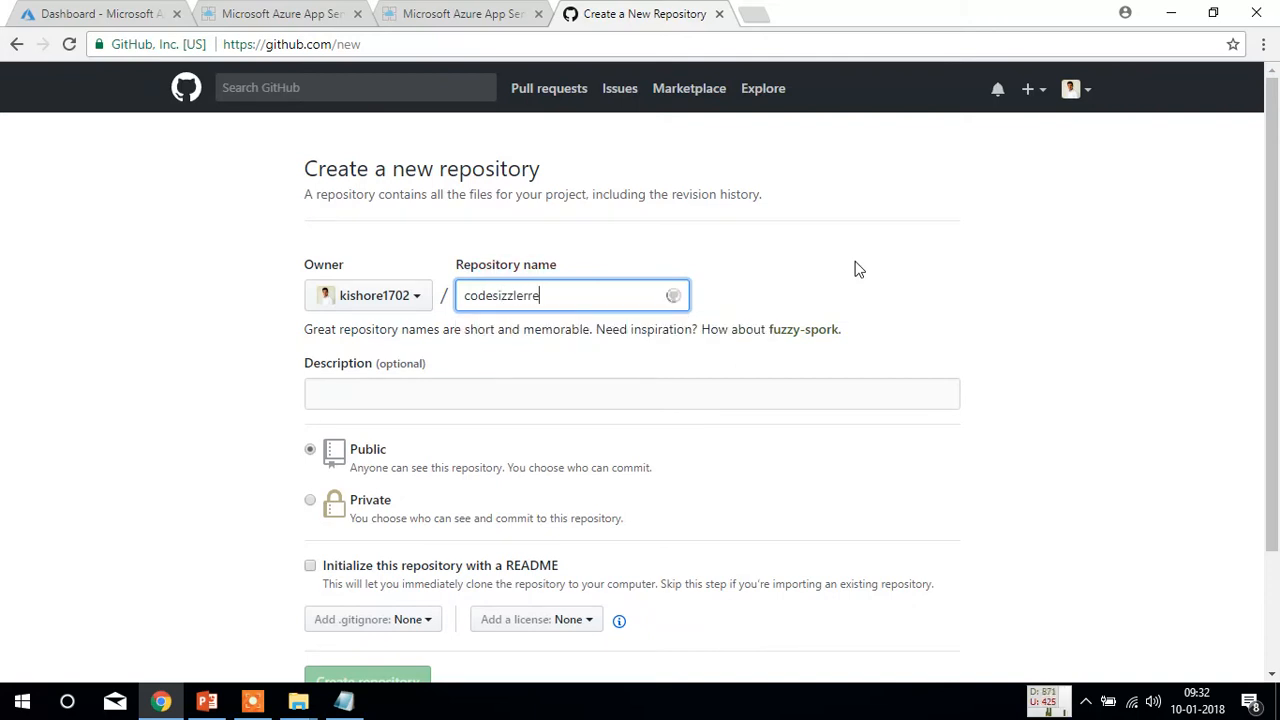
pyautogui.write('po2')
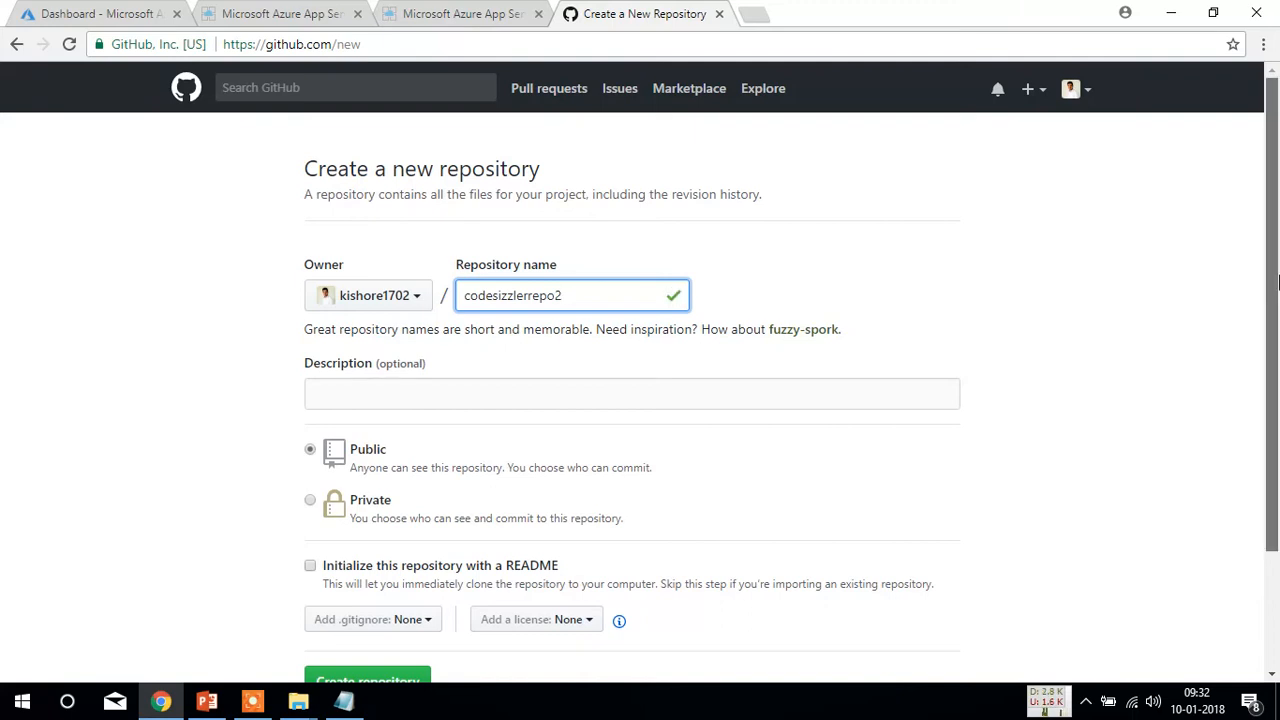
pyautogui.scroll(-2, 588, 425)
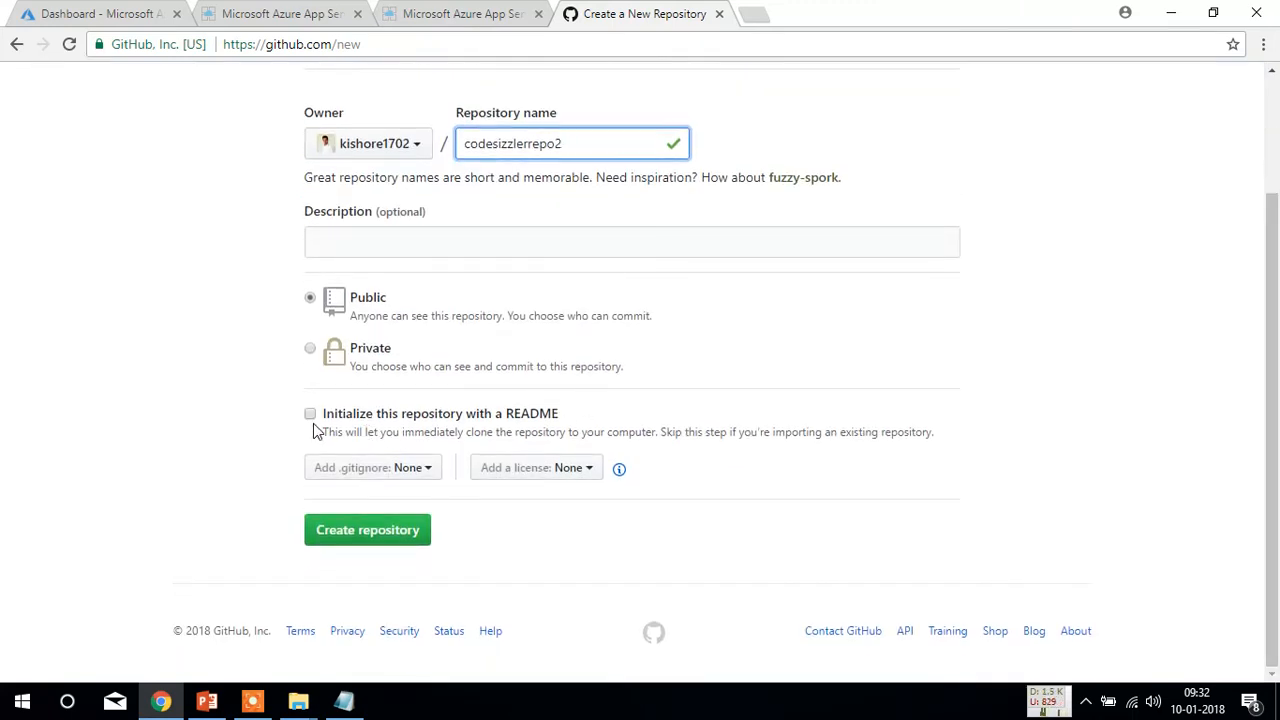
pyautogui.click(311, 416)
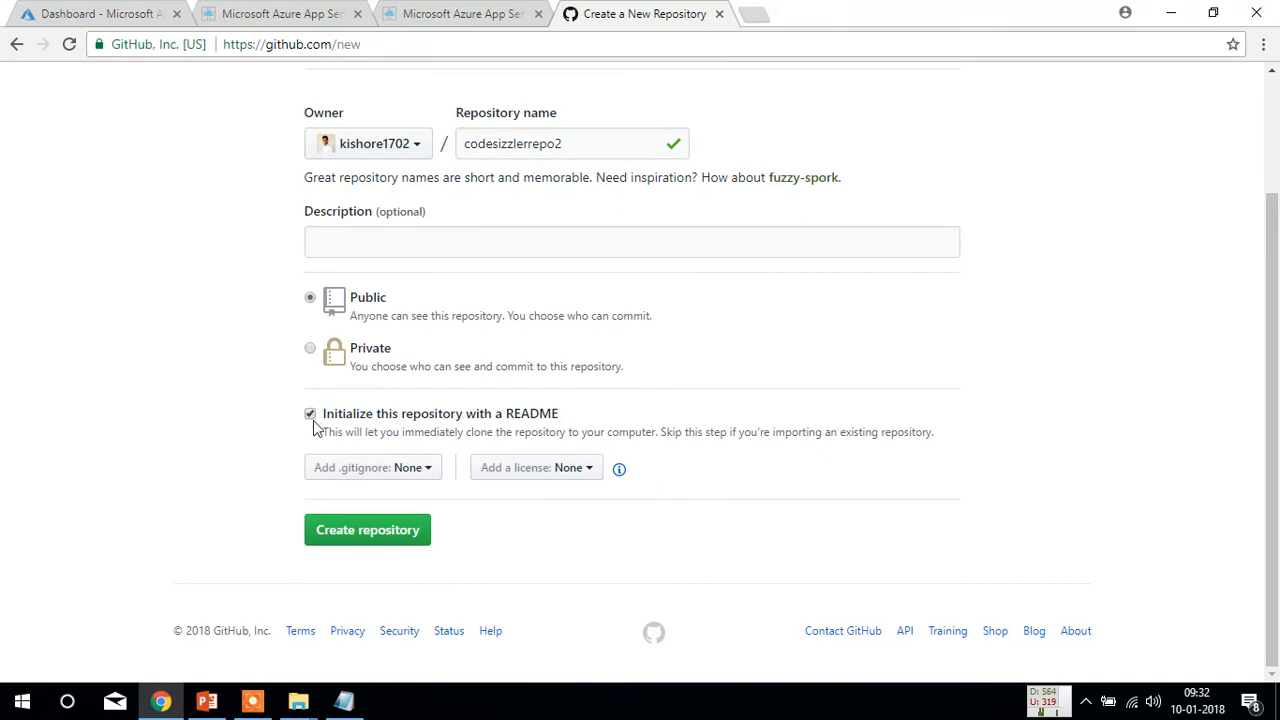
pyautogui.click(424, 546)
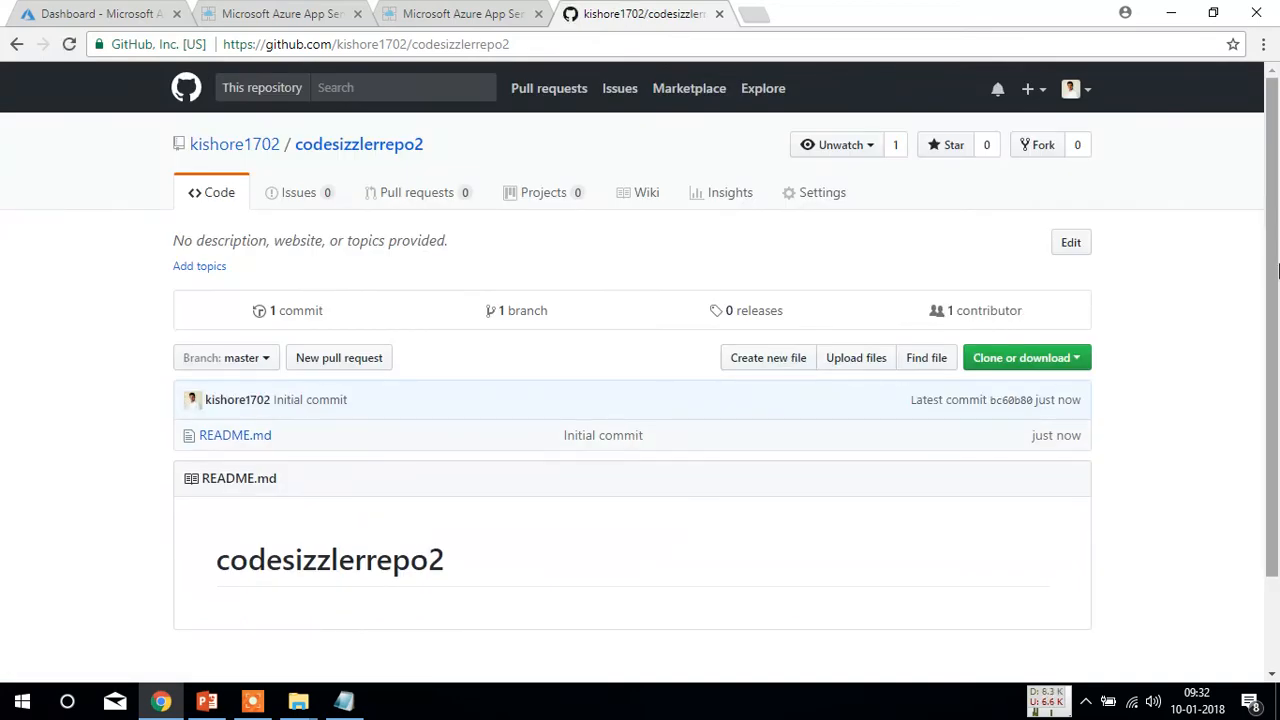
# Step: Upload index.html from the Documents folder to codesizzlerrepo2 and commit it directly to the master branch
pyautogui.moveTo(1277, 268); pyautogui.dragTo(1276, 352)
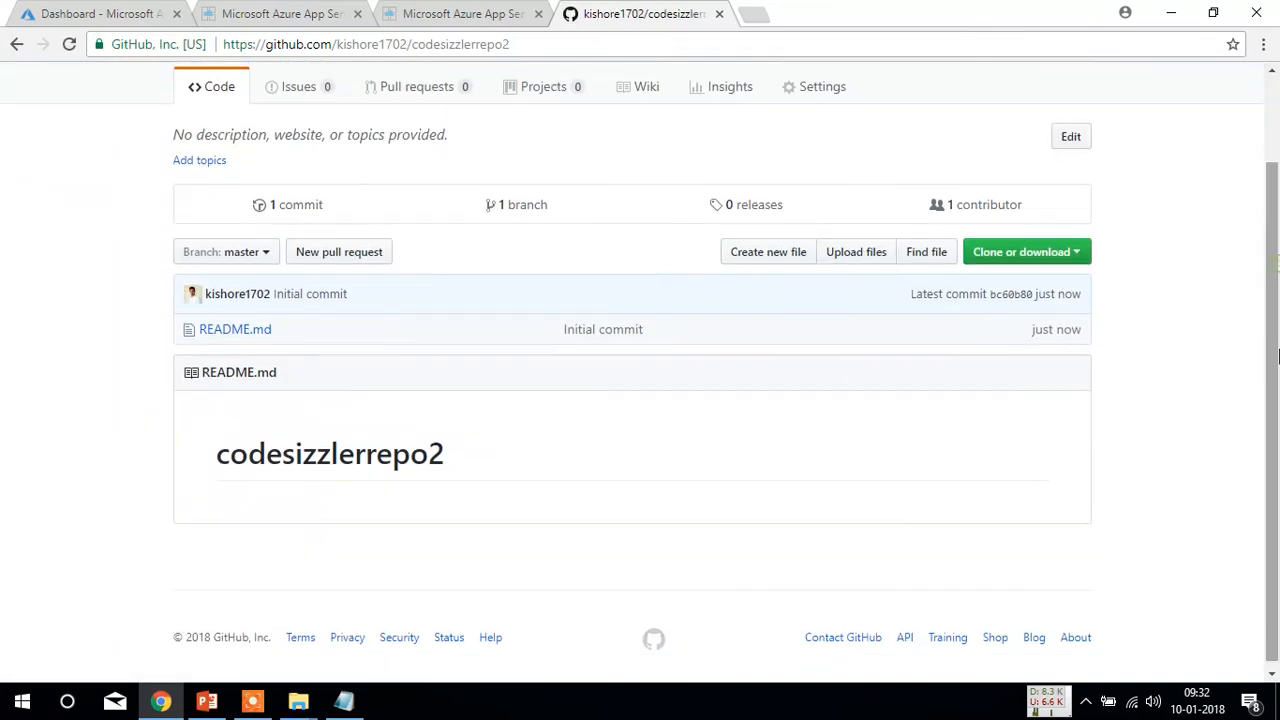
pyautogui.click(868, 262)
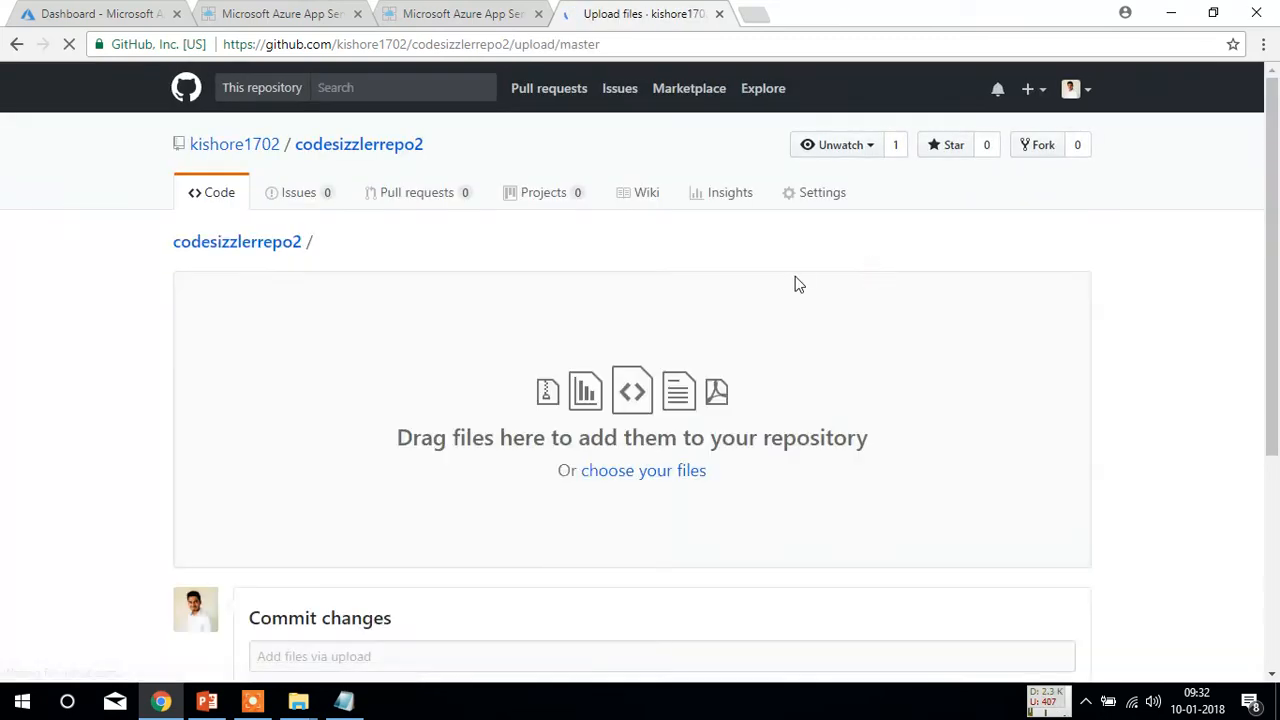
pyautogui.click(630, 468)
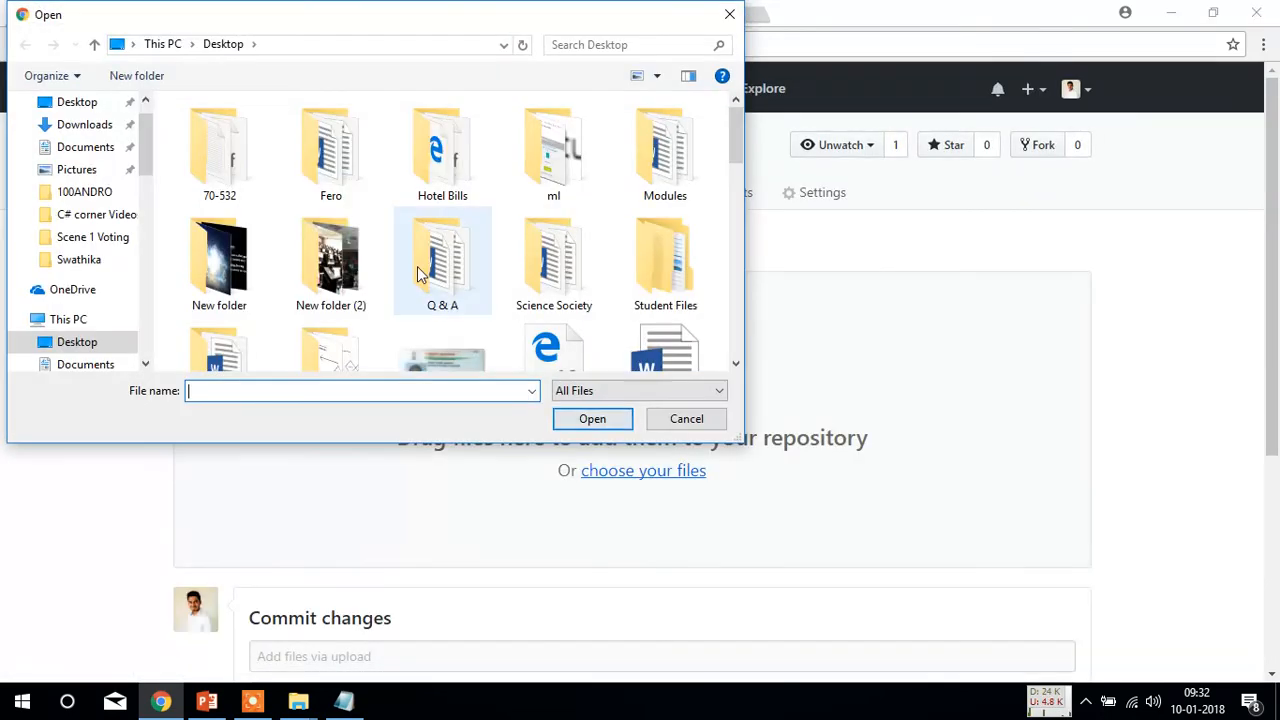
pyautogui.click(84, 147)
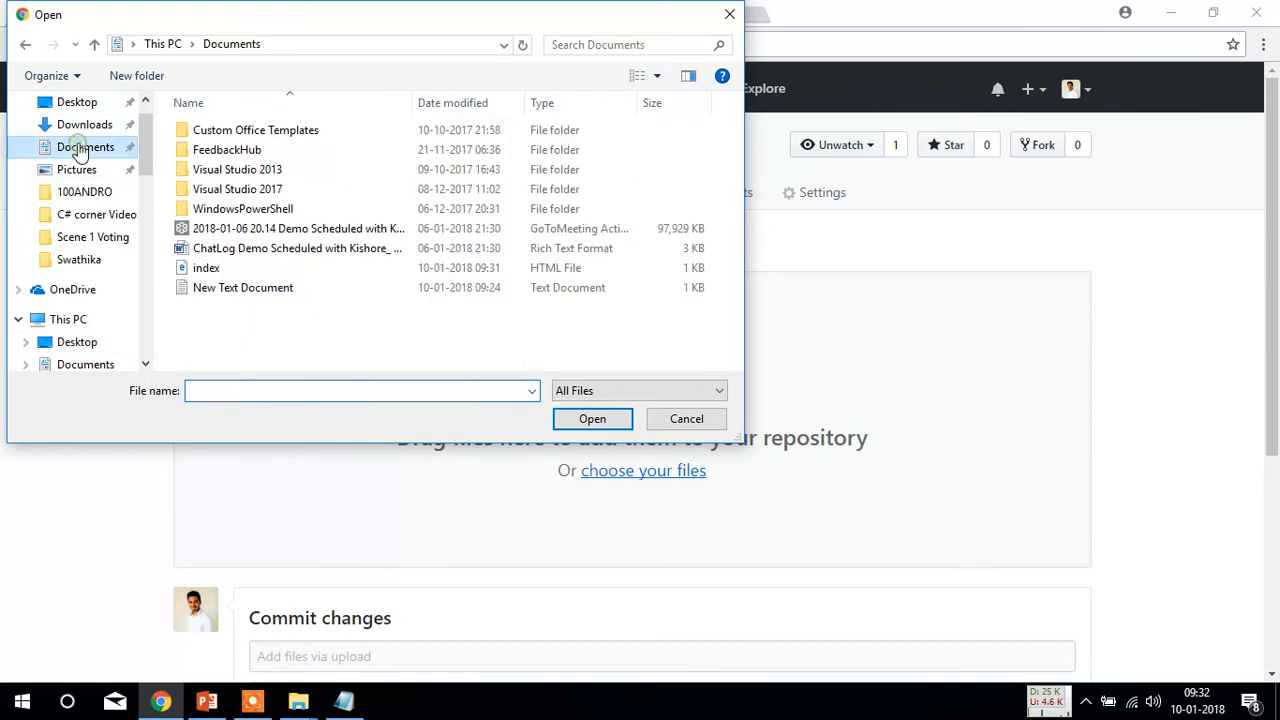
pyautogui.doubleClick(265, 270)
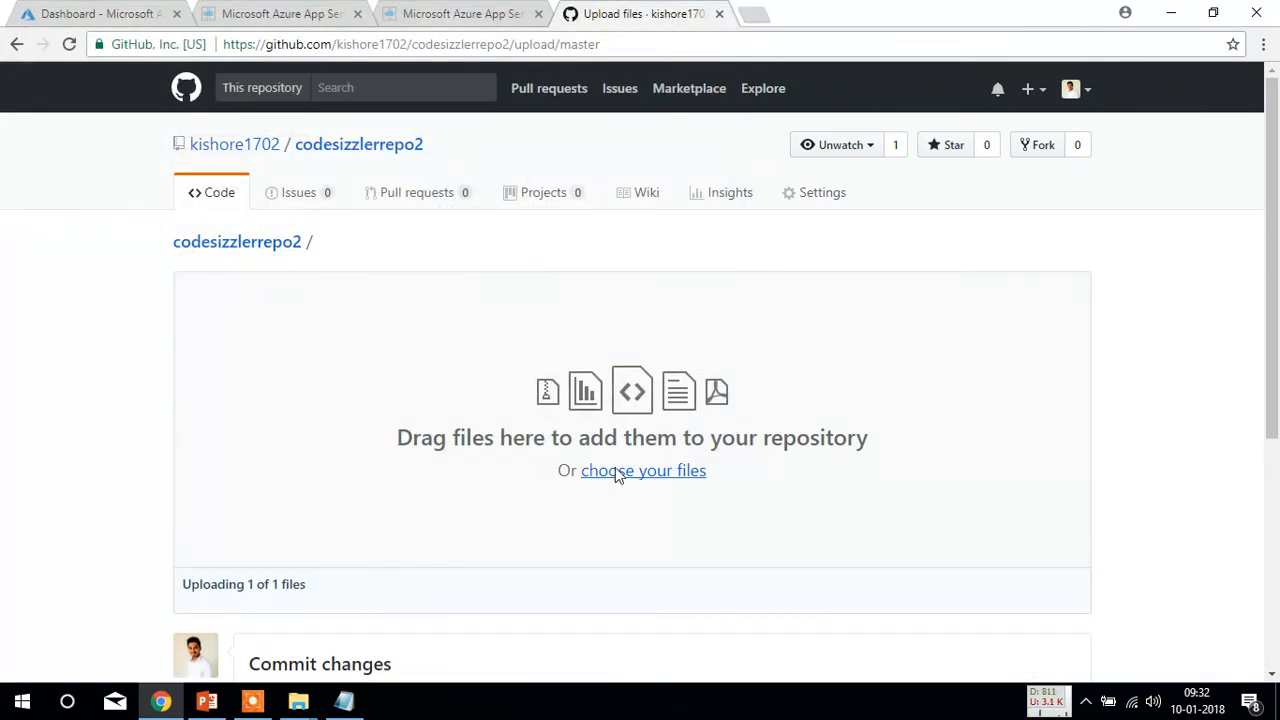
pyautogui.moveTo(1278, 349); pyautogui.dragTo(1278, 507)
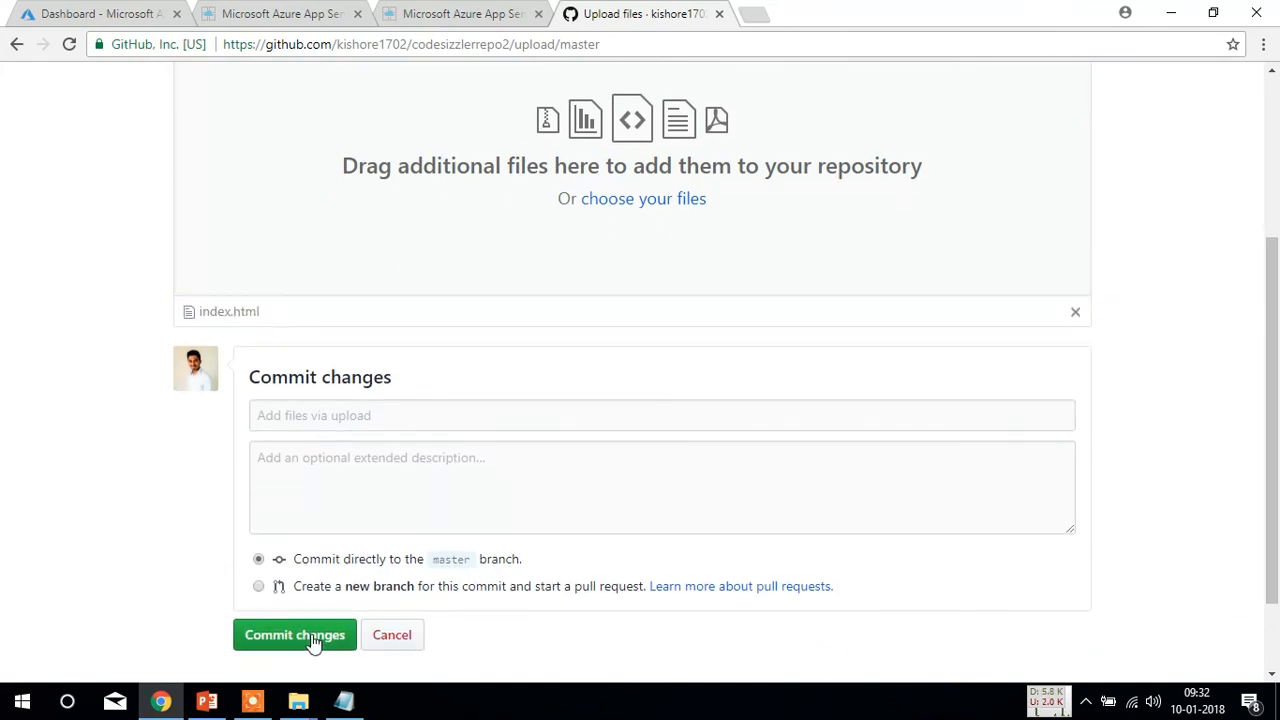
pyautogui.click(311, 646)
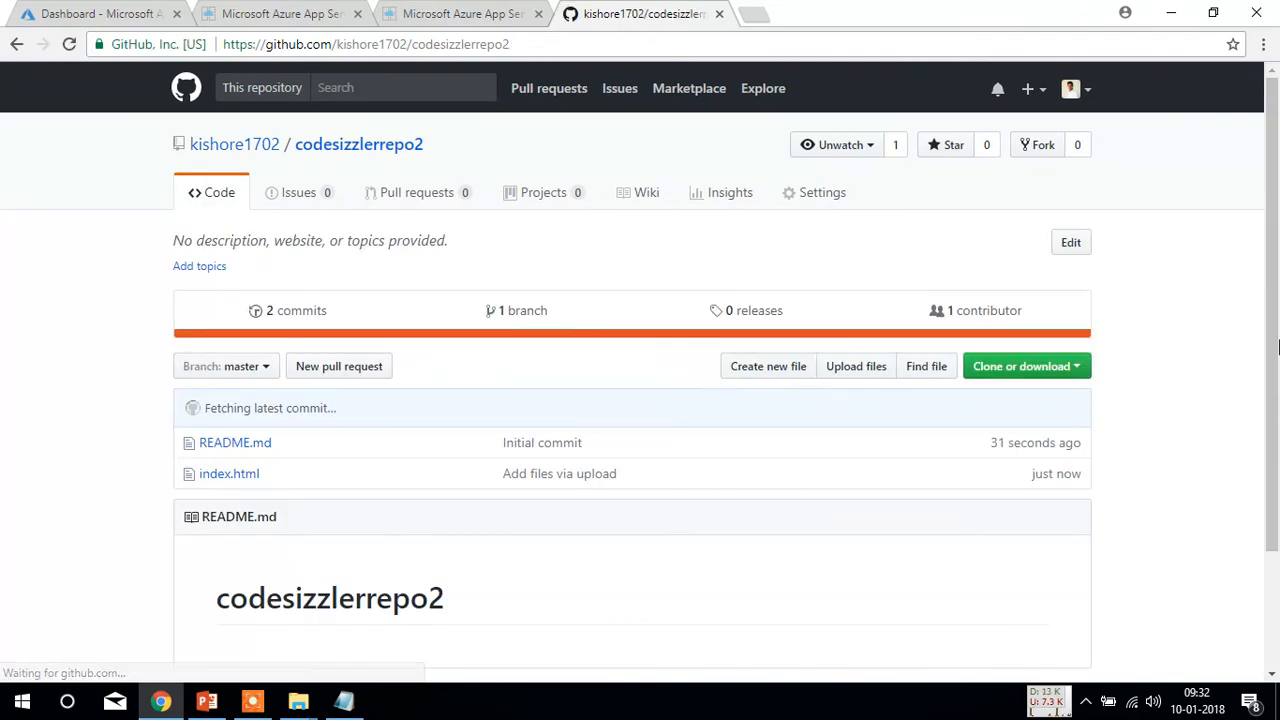
pyautogui.moveTo(1279, 347); pyautogui.dragTo(1279, 503)
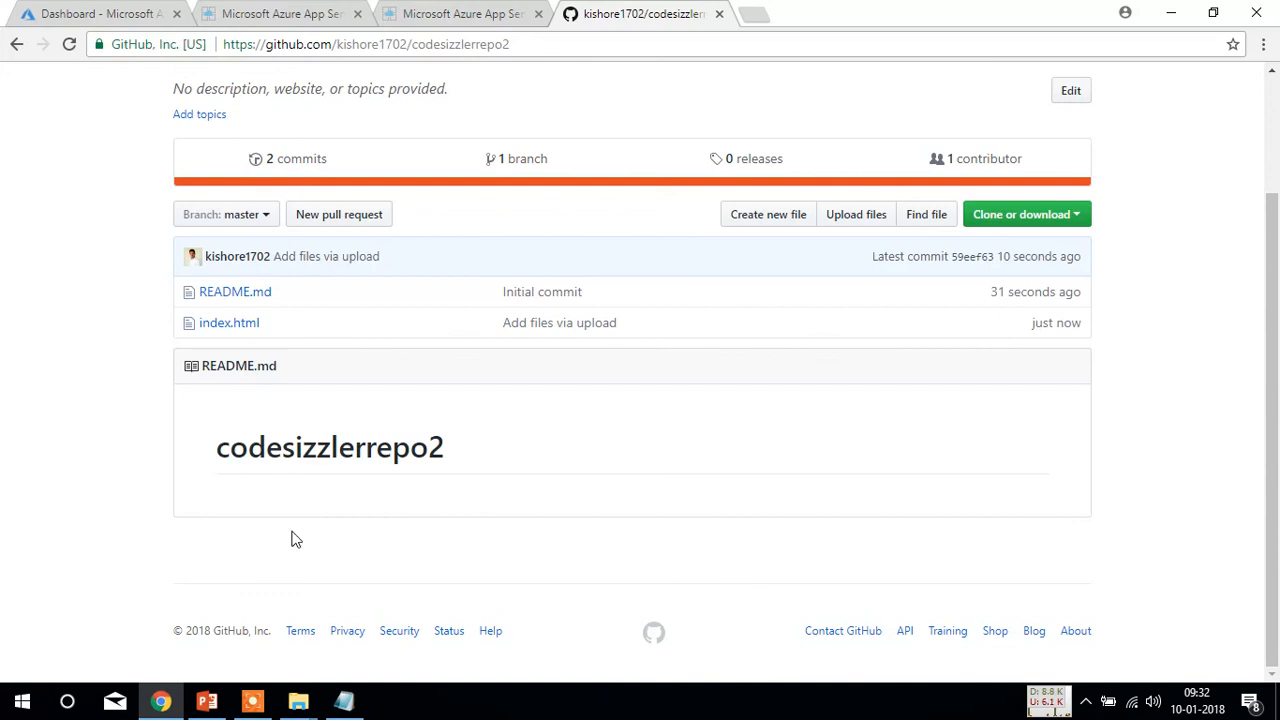
# Step: In the Azure portal, set slot2's deployment source to GitHub with project codesizzlerrepo2 and branch master
pyautogui.click(113, 8)
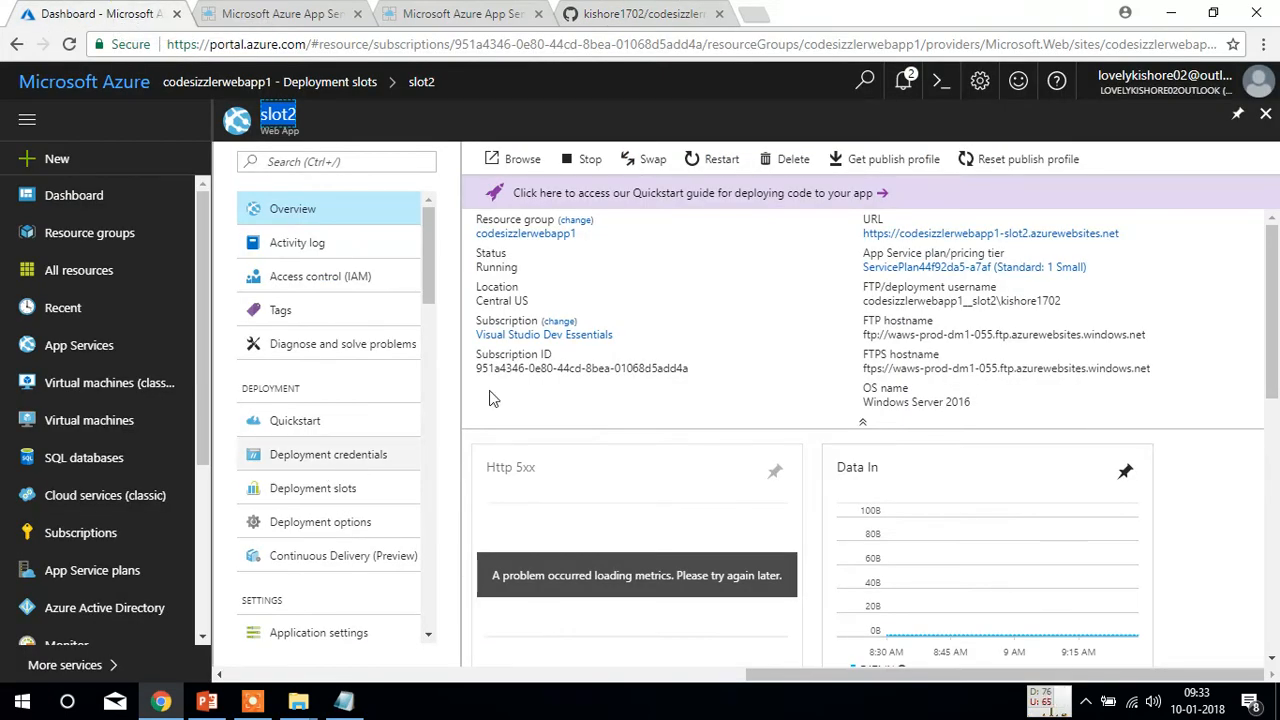
pyautogui.click(317, 122)
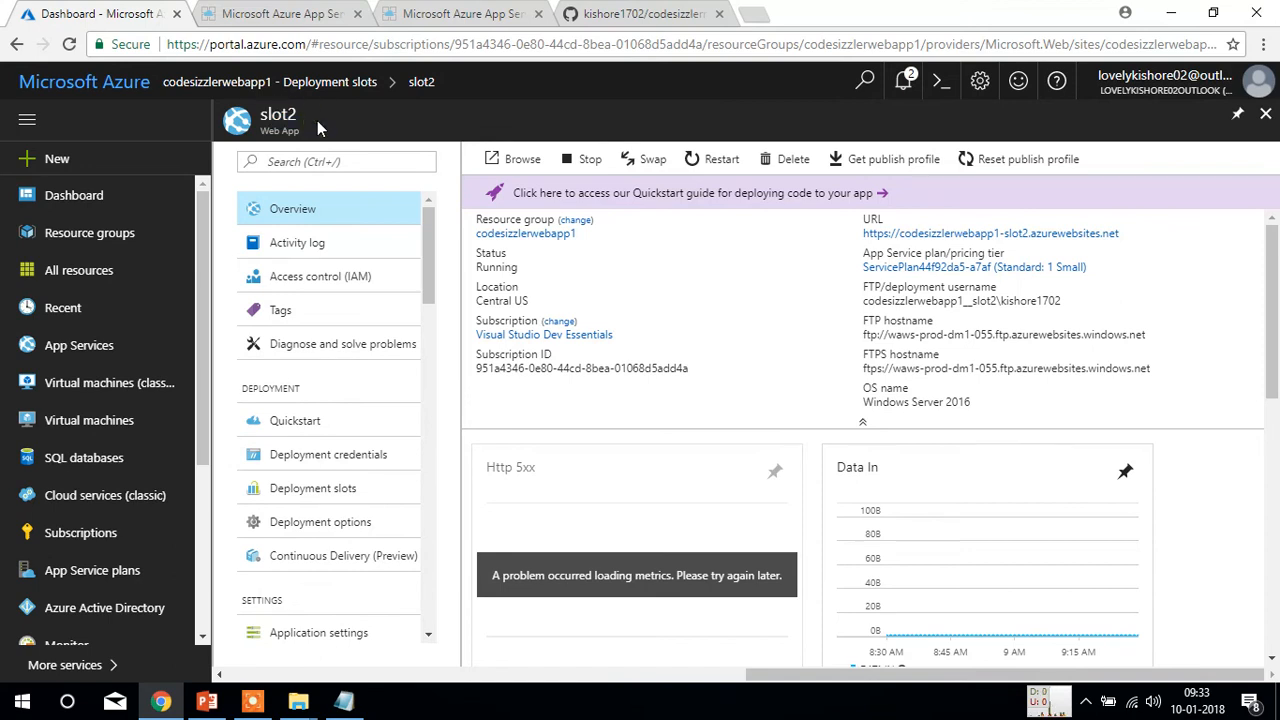
pyautogui.click(345, 492)
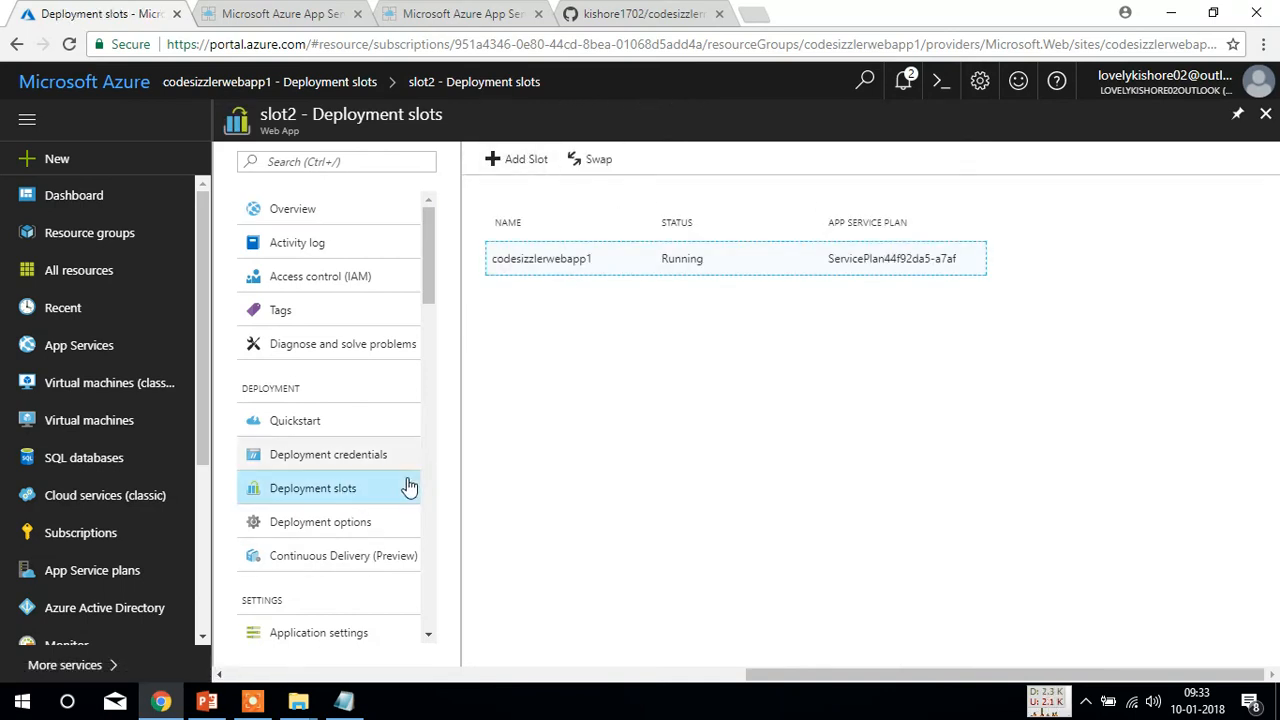
pyautogui.click(367, 522)
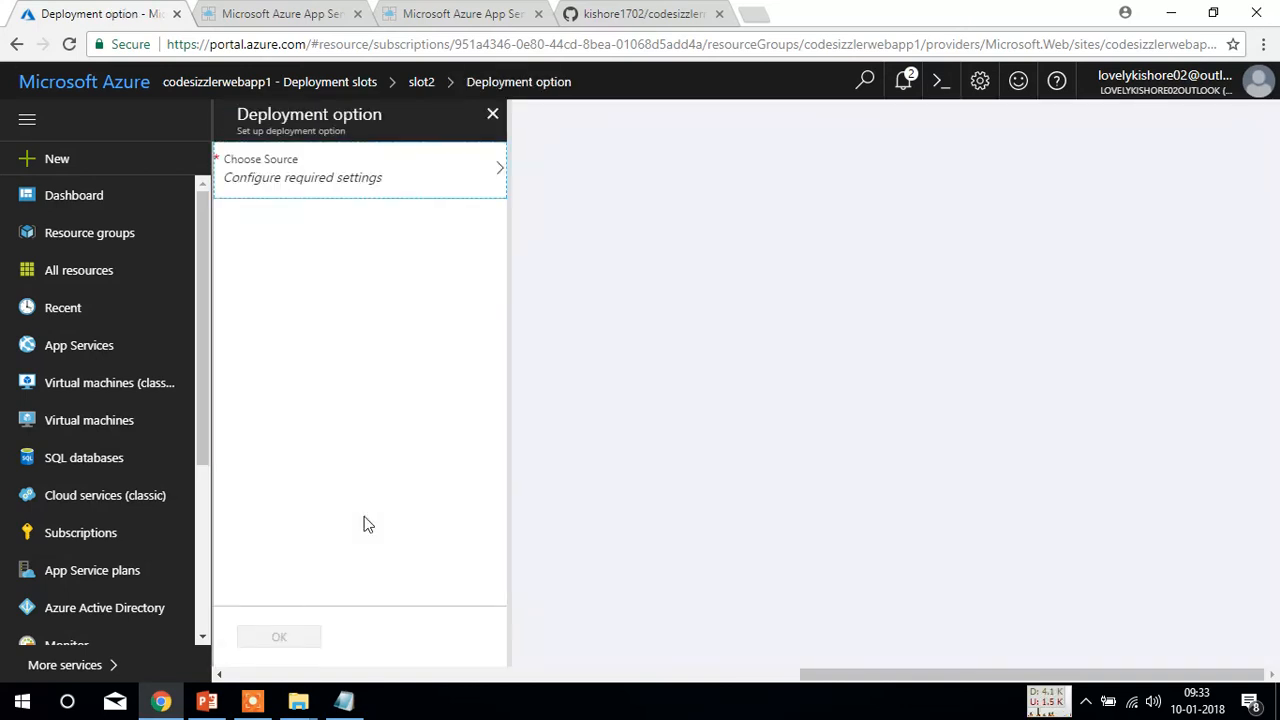
pyautogui.click(418, 176)
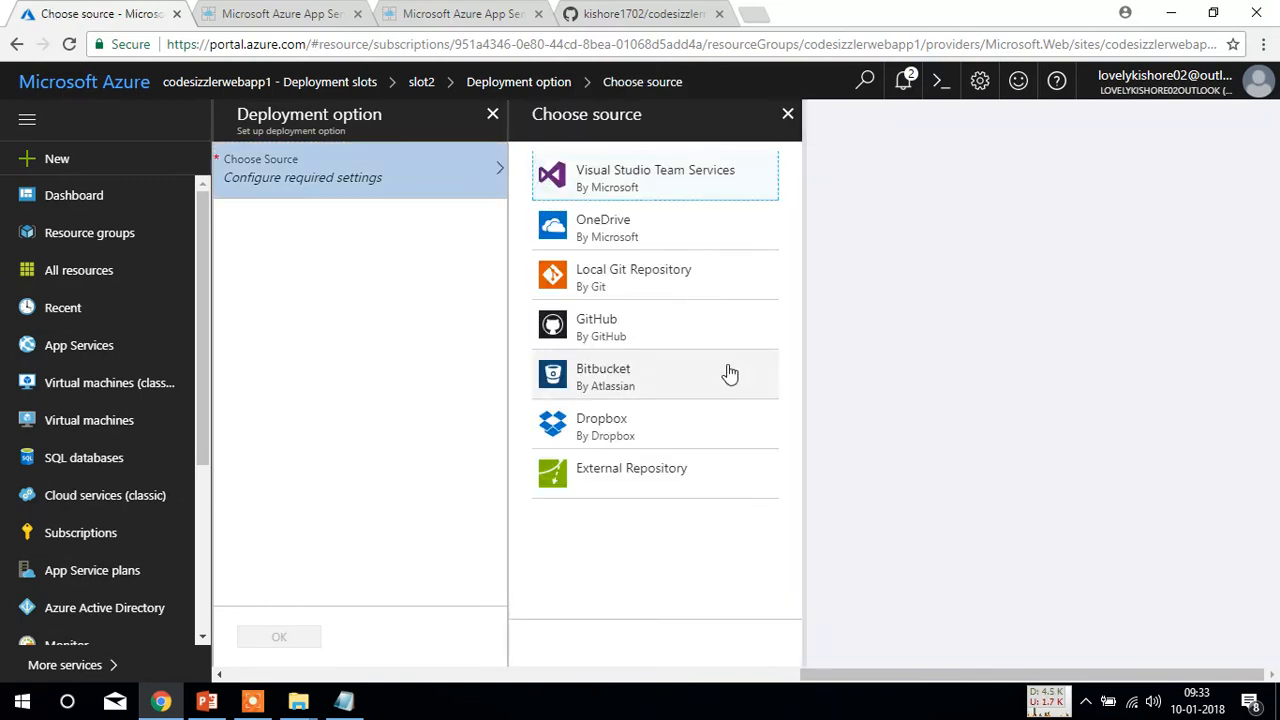
pyautogui.click(680, 333)
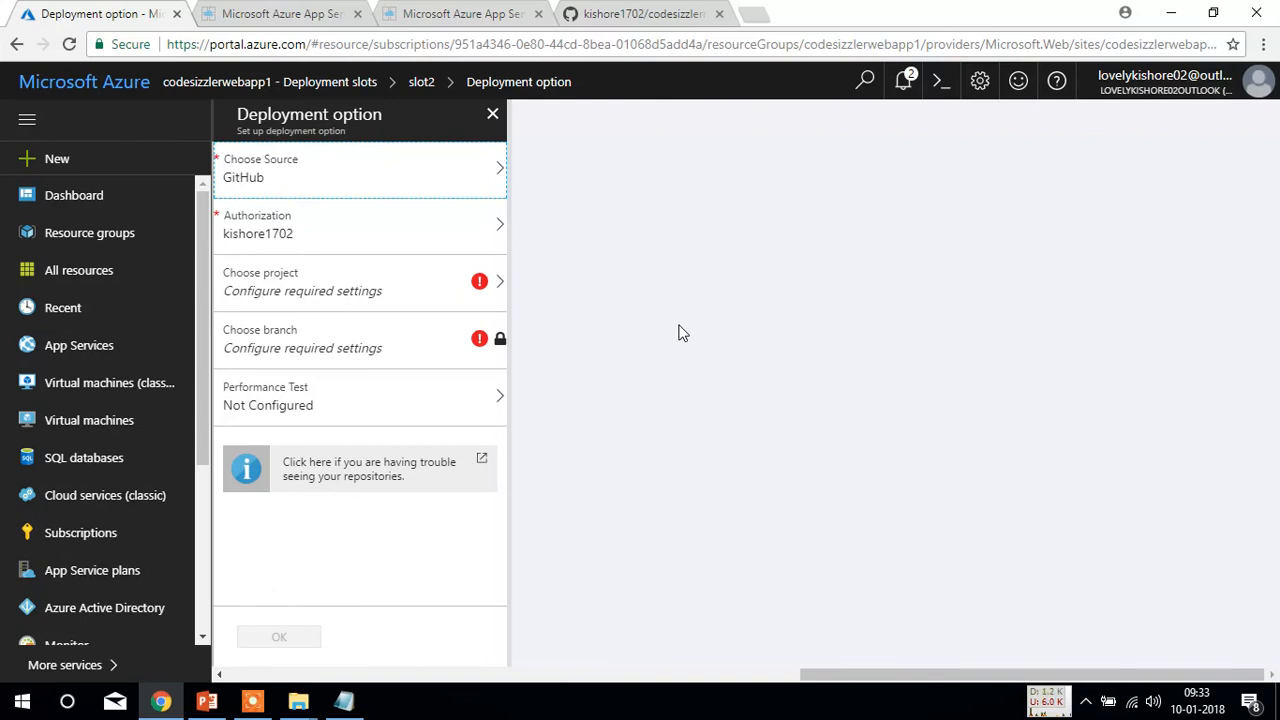
pyautogui.click(408, 293)
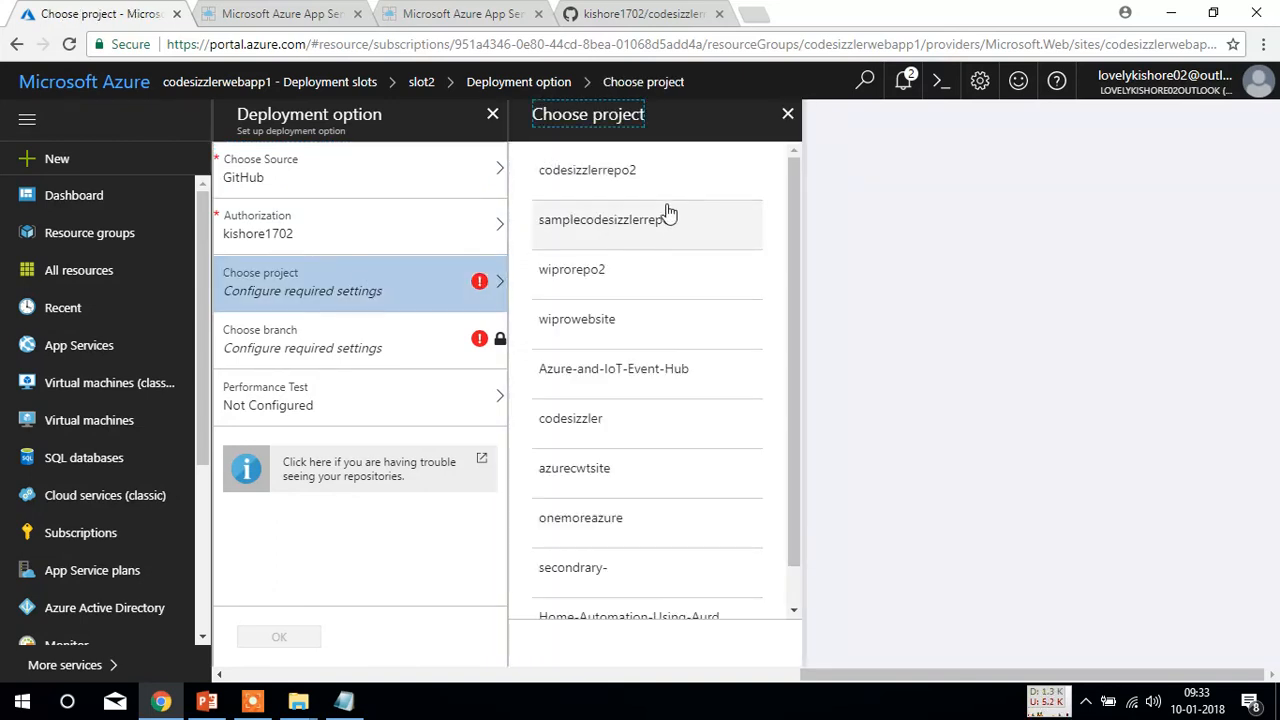
pyautogui.click(600, 193)
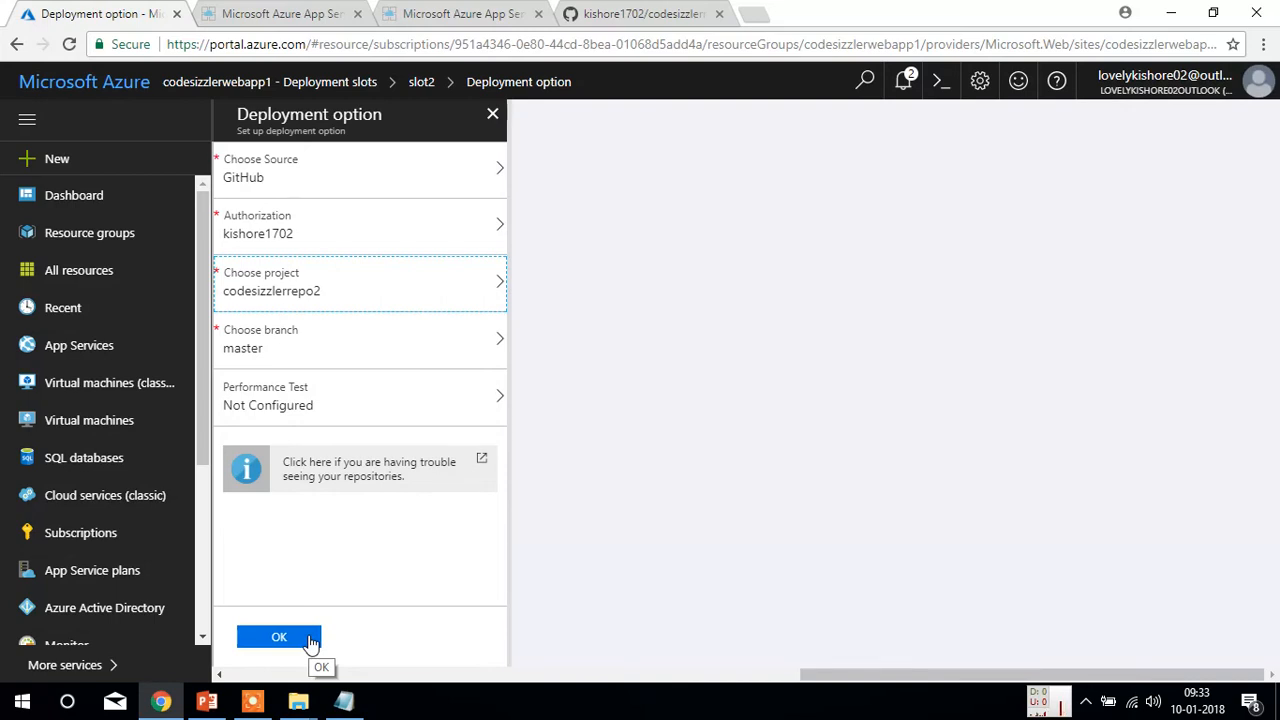
pyautogui.click(279, 637)
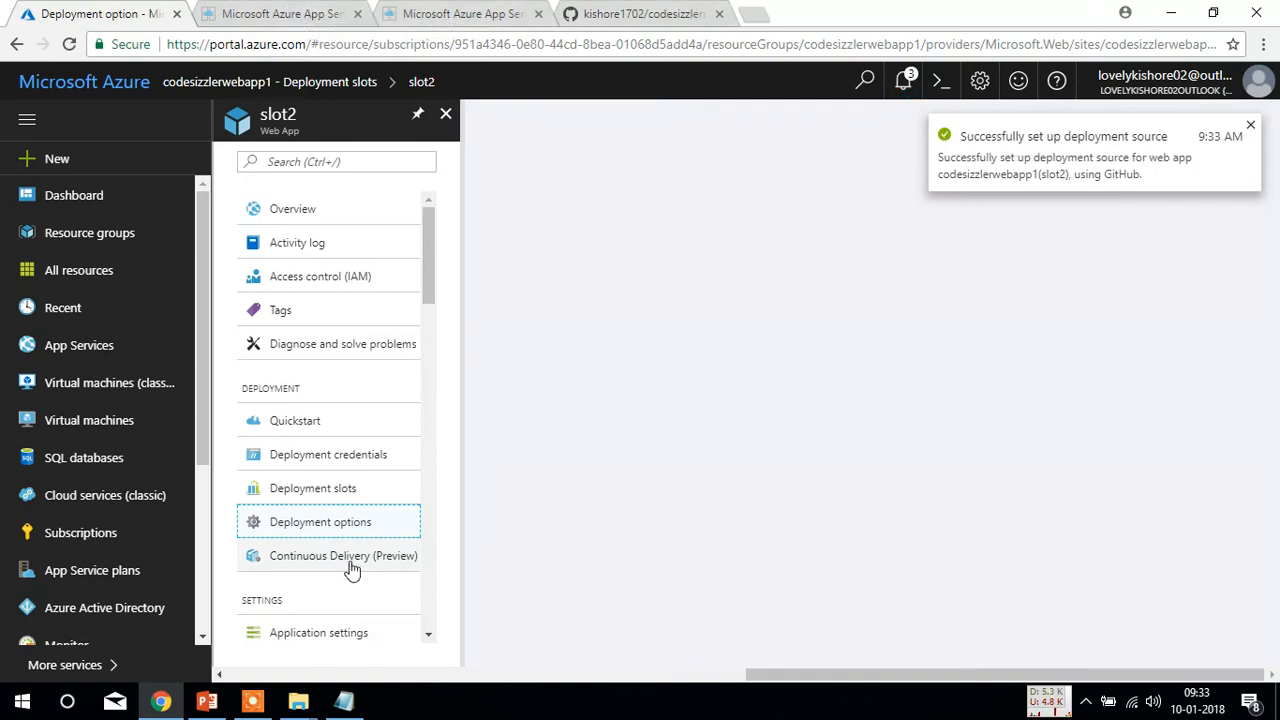
# Step: Reopen slot2's deployment options and sync to retrieve and deploy the contents of the GitHub repository
pyautogui.click(340, 522)
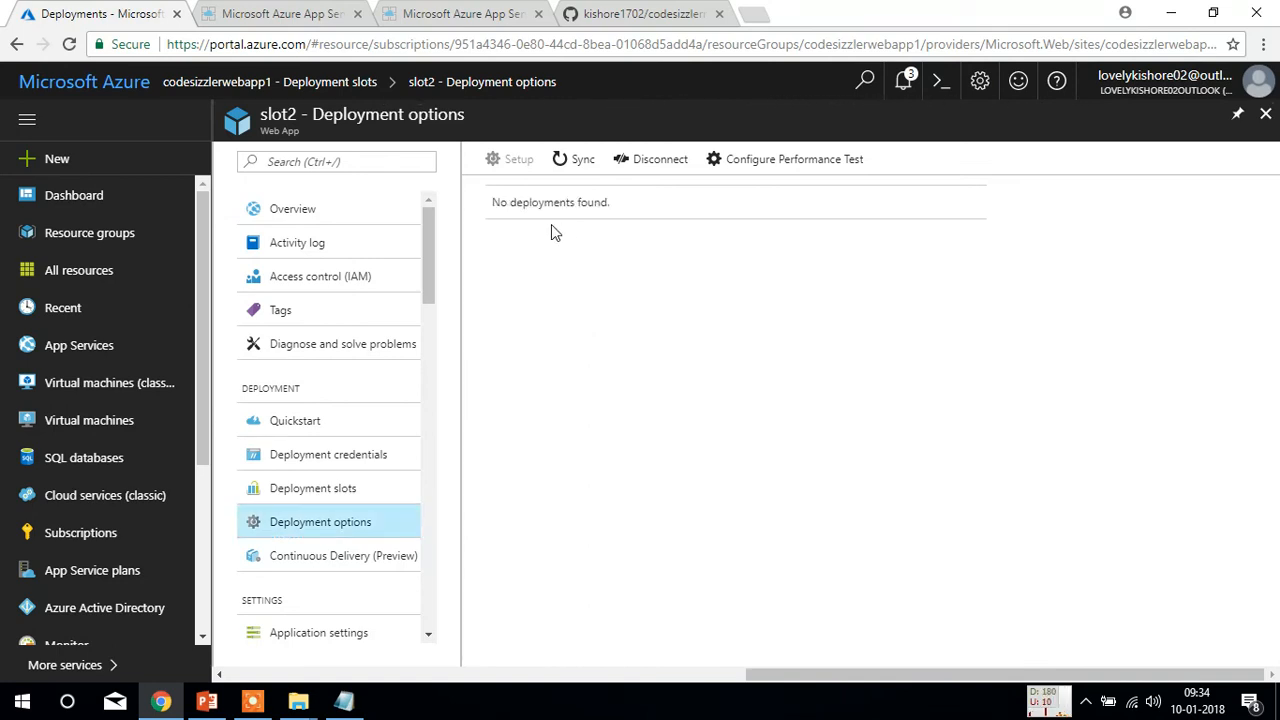
pyautogui.click(564, 166)
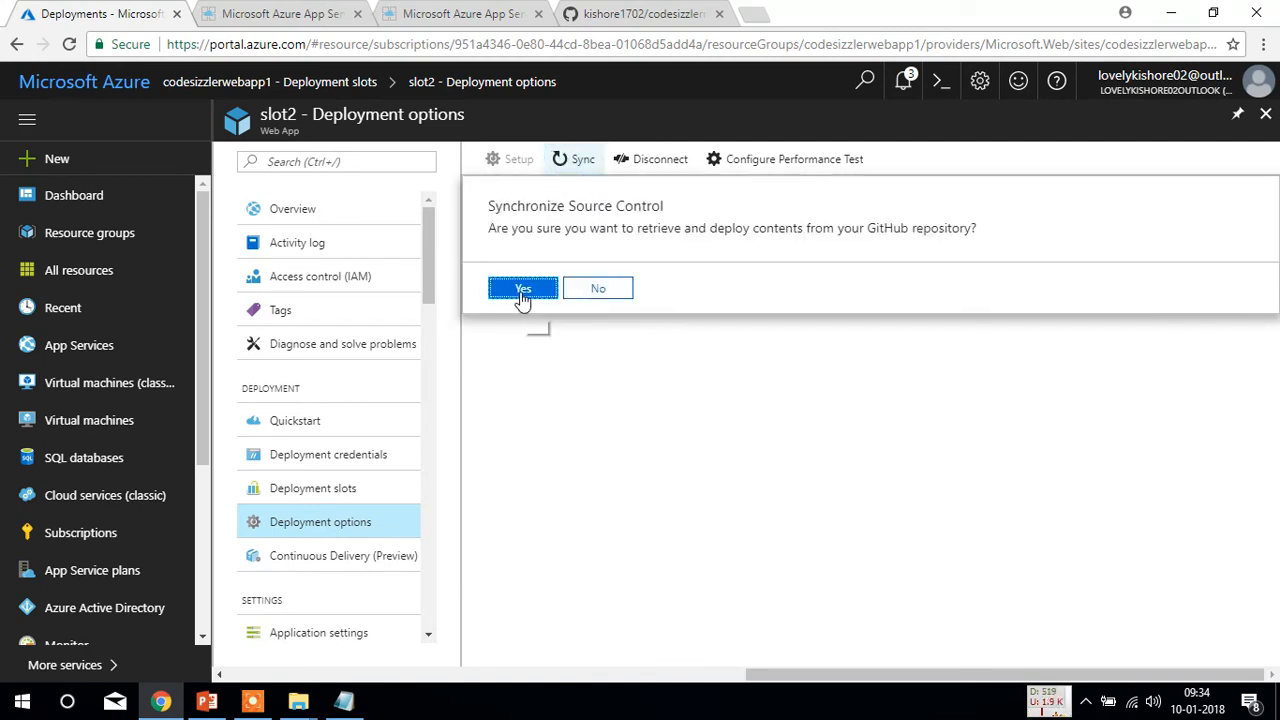
pyautogui.click(522, 290)
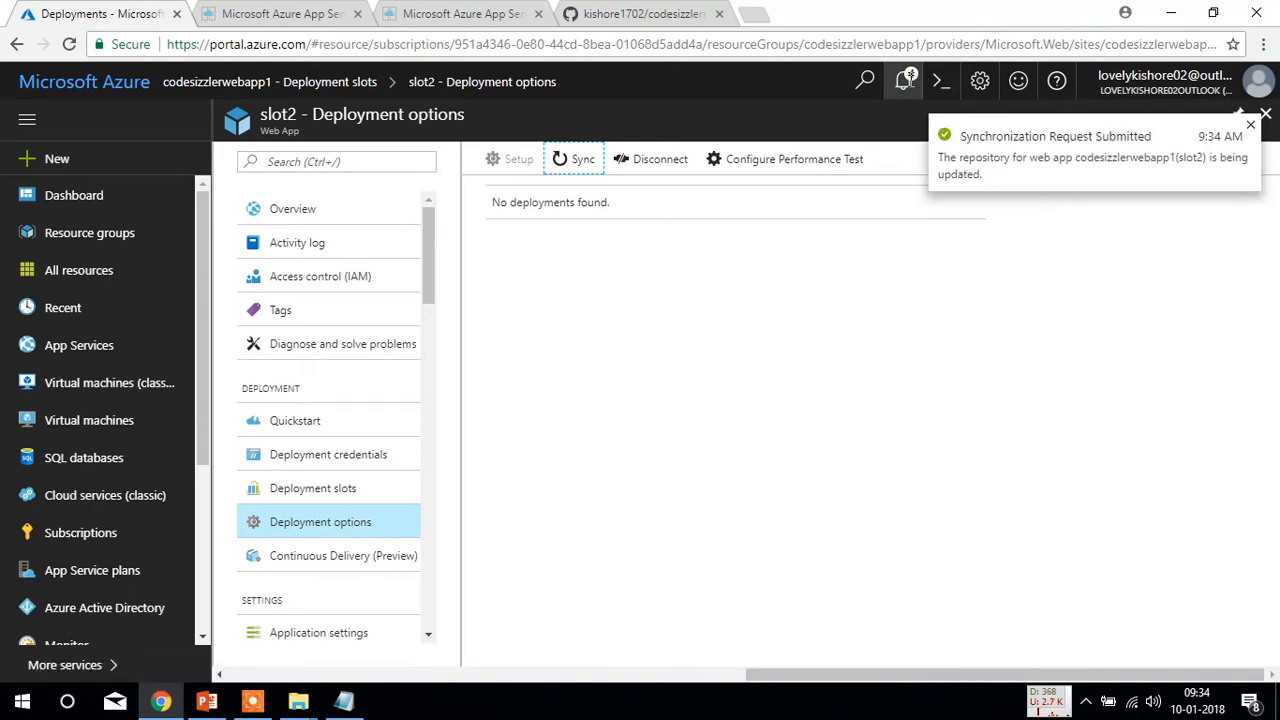
# Step: Check the portal notifications and slot2's deployment status, and reload the codesizzlerwebapp1-slot2 site to examine its page text
pyautogui.click(905, 81)
pyautogui.click(905, 83)
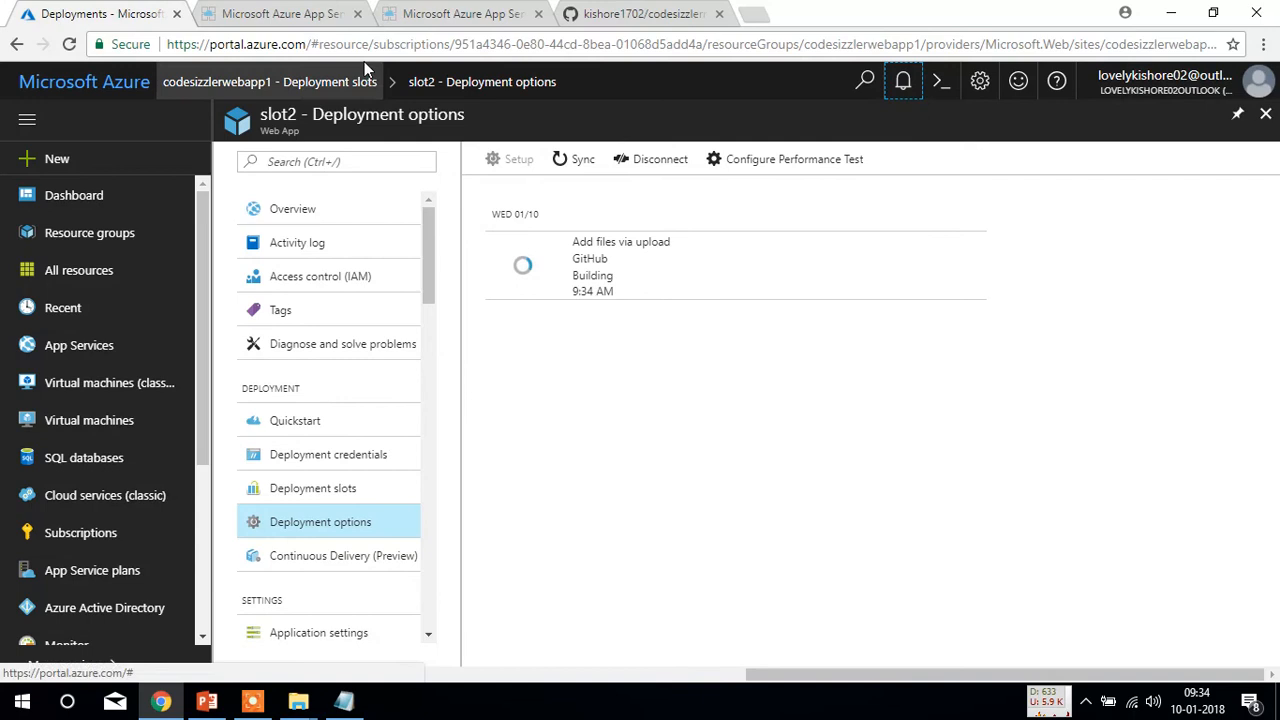
pyautogui.click(285, 13)
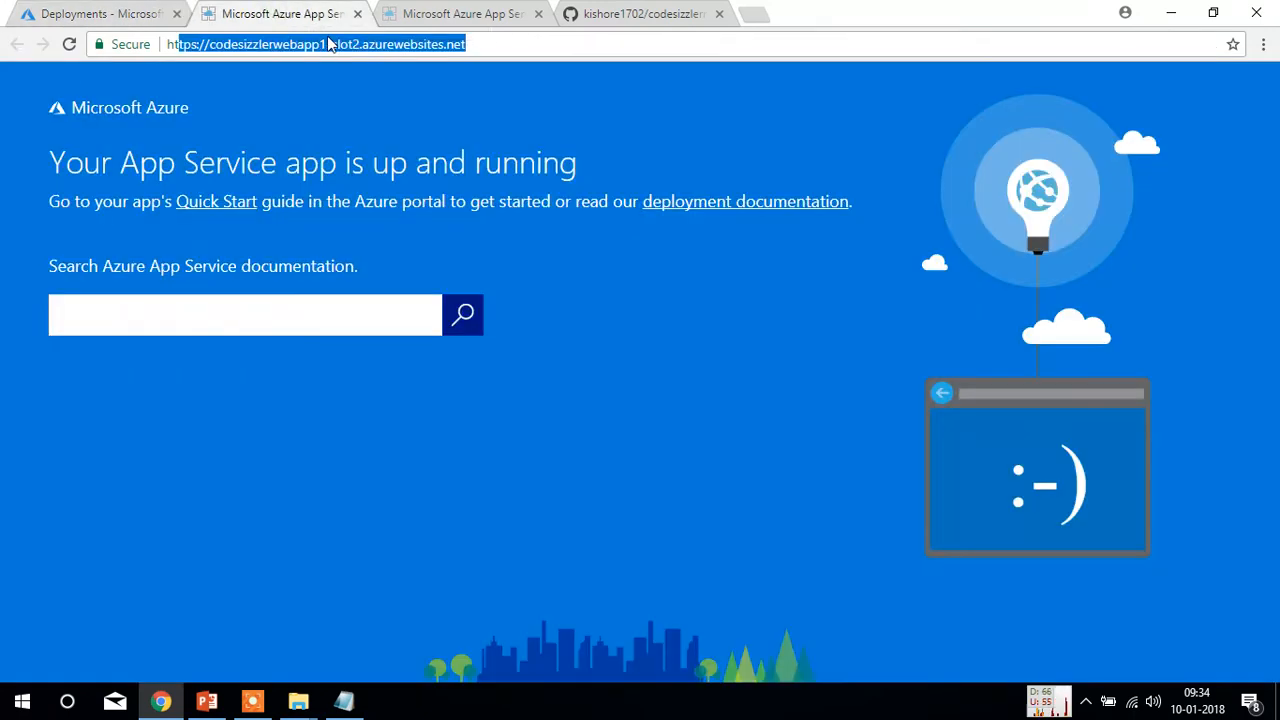
pyautogui.click(72, 44)
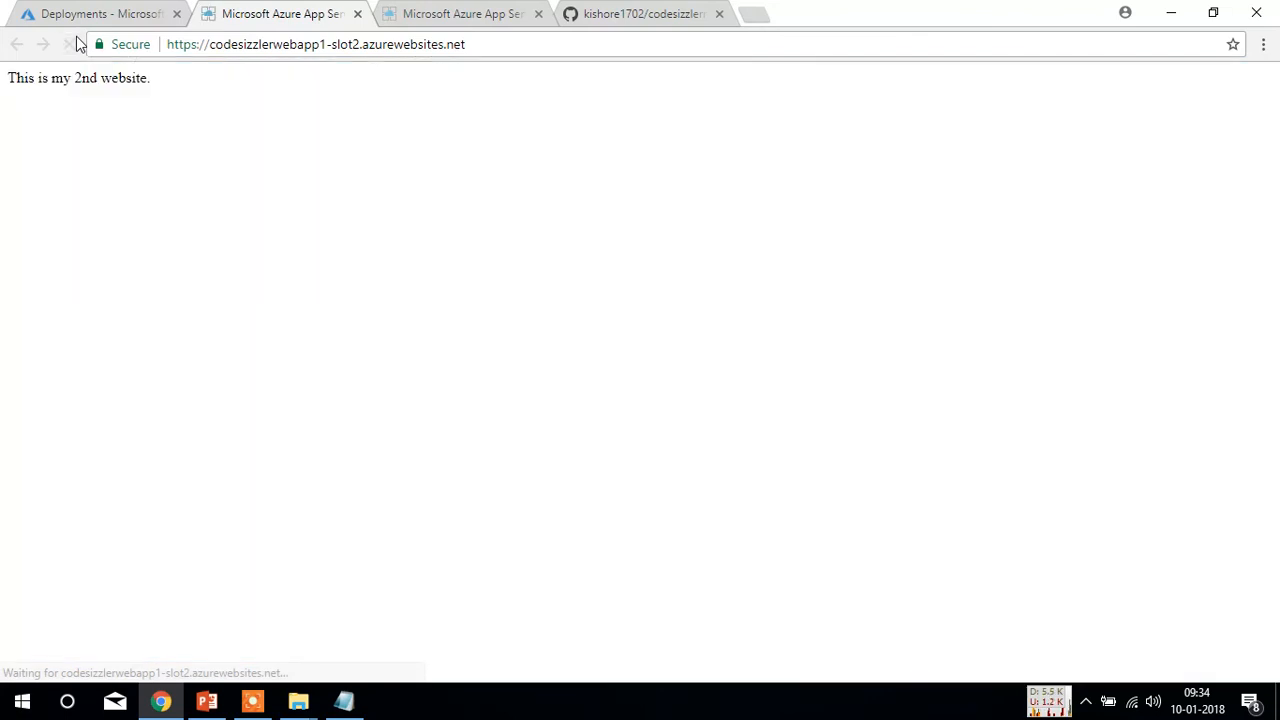
pyautogui.moveTo(150, 78); pyautogui.dragTo(2, 86)
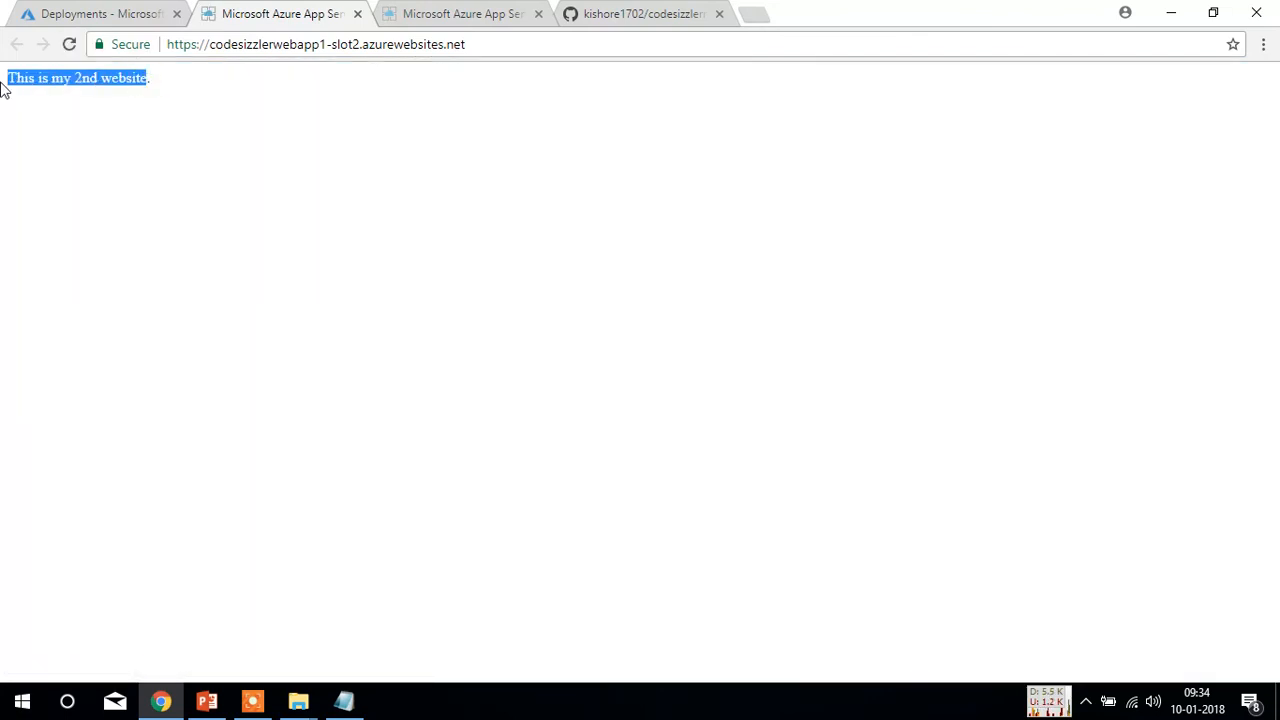
pyautogui.click(175, 104)
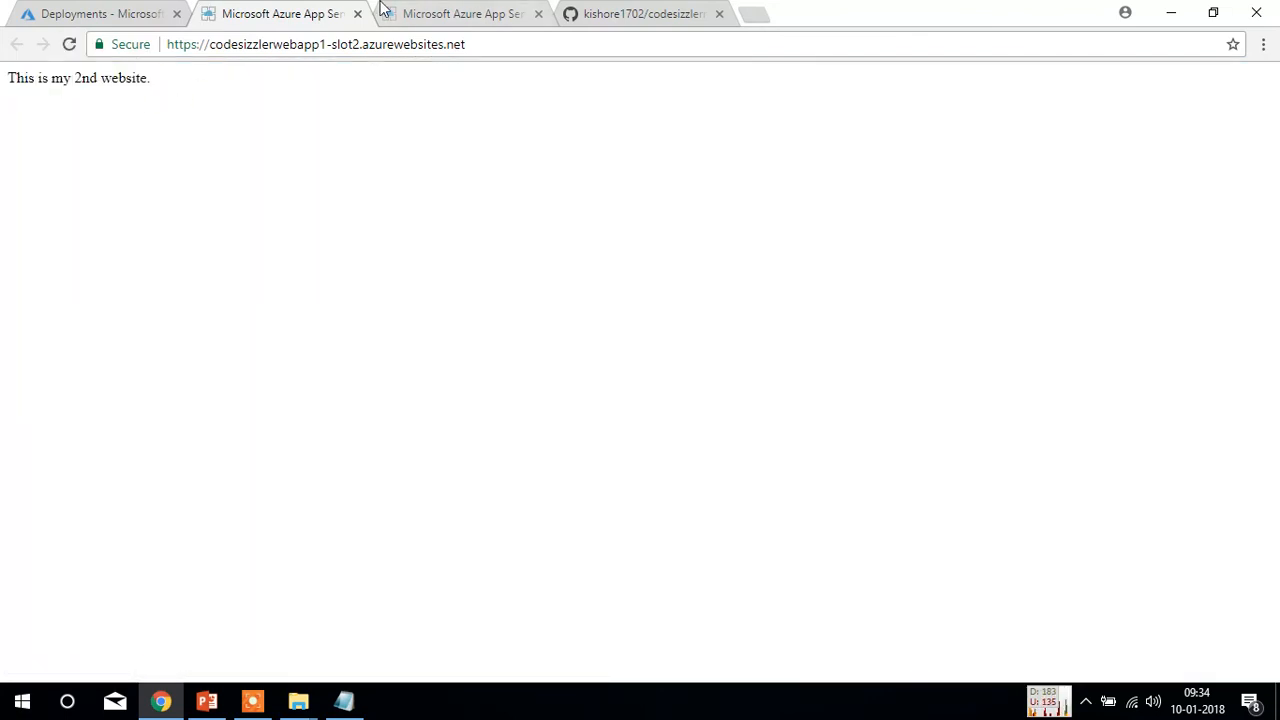
# Step: Compare the page text of the production codesizzlerwebapp1 site with that of the slot2 site
pyautogui.click(425, 10)
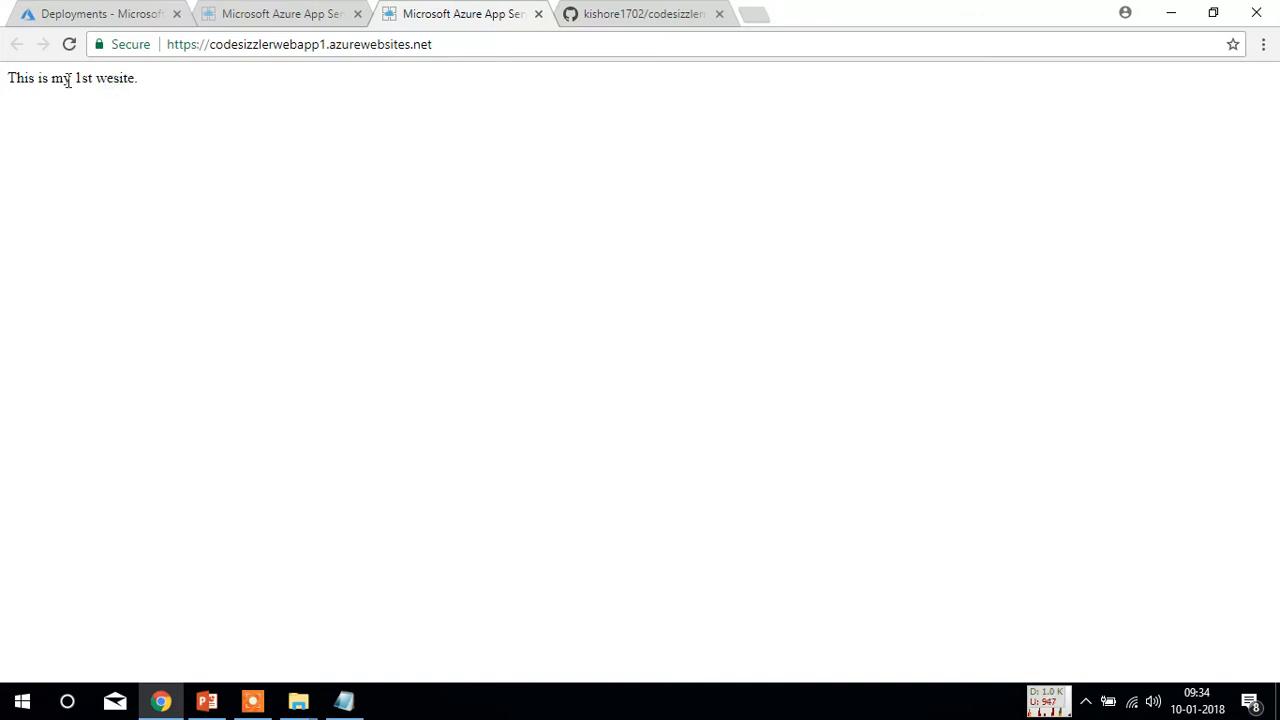
pyautogui.moveTo(165, 80); pyautogui.dragTo(3, 86)
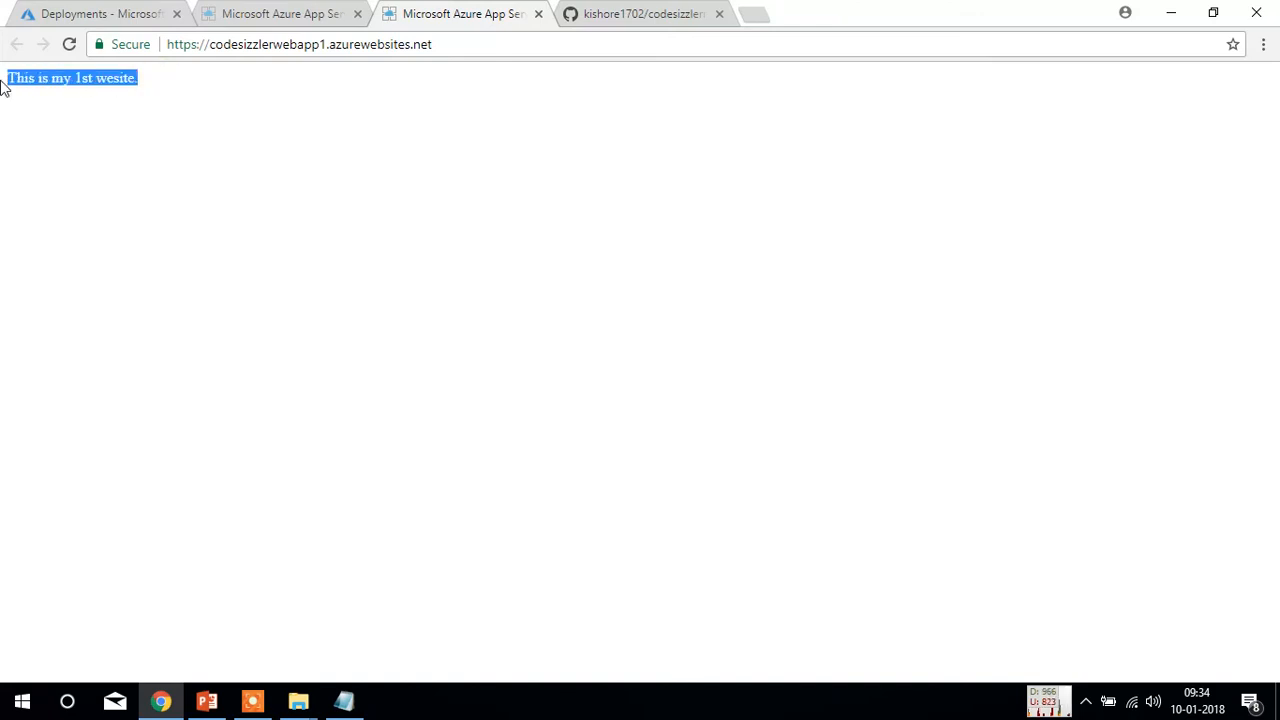
pyautogui.click(303, 10)
pyautogui.click(477, 43)
pyautogui.click(146, 104)
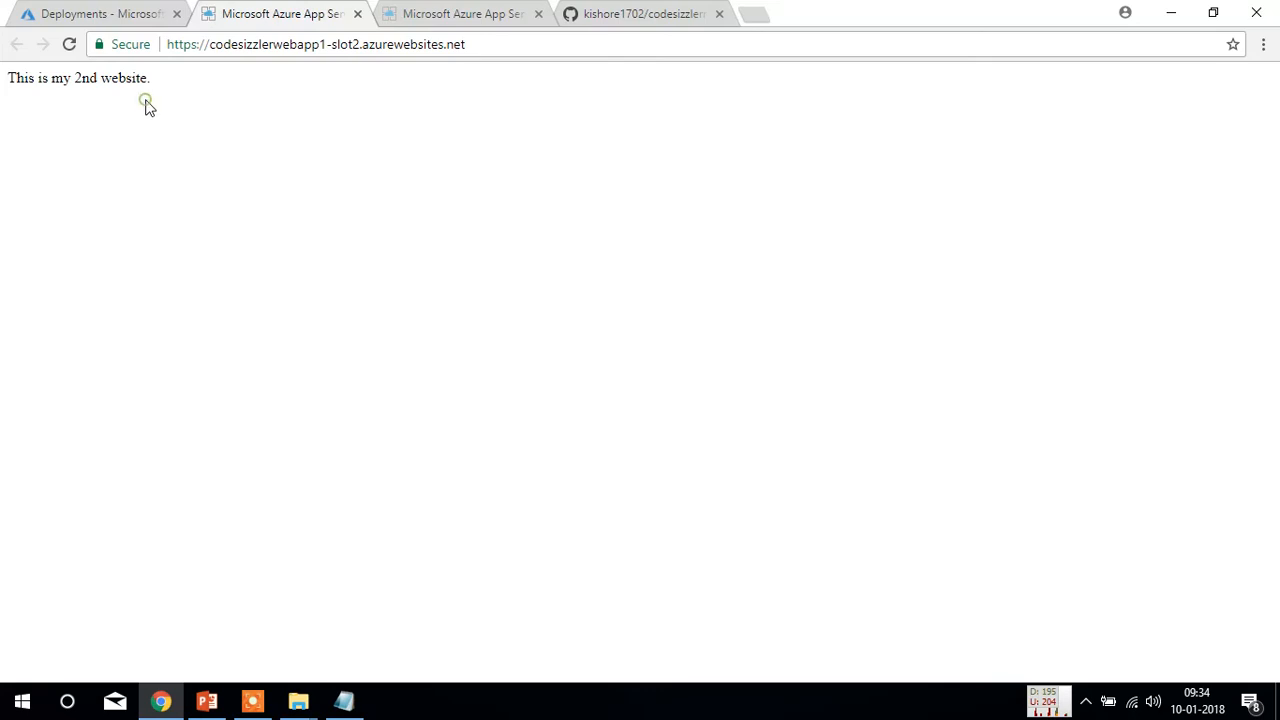
# Step: Return to the Azure portal, leave slot2's deployment options and open the codesizzlerwebapp1 overview from the dashboard
pyautogui.click(108, 11)
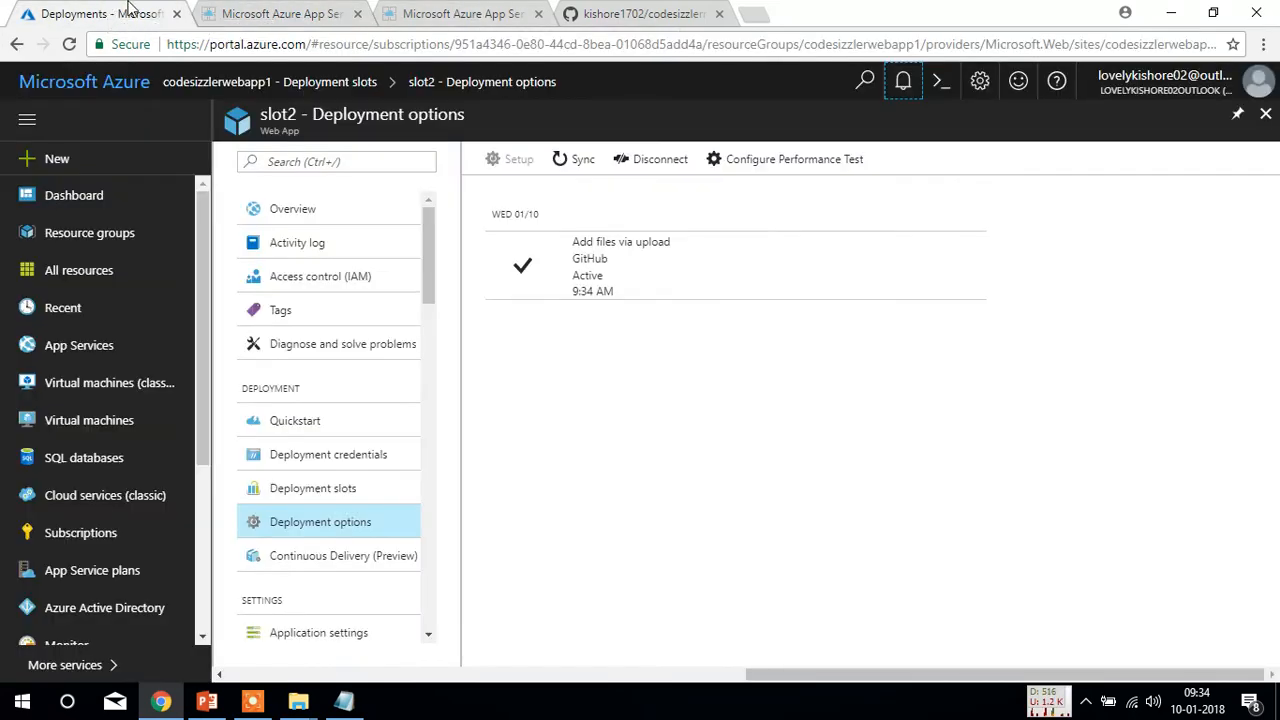
pyautogui.click(1265, 115)
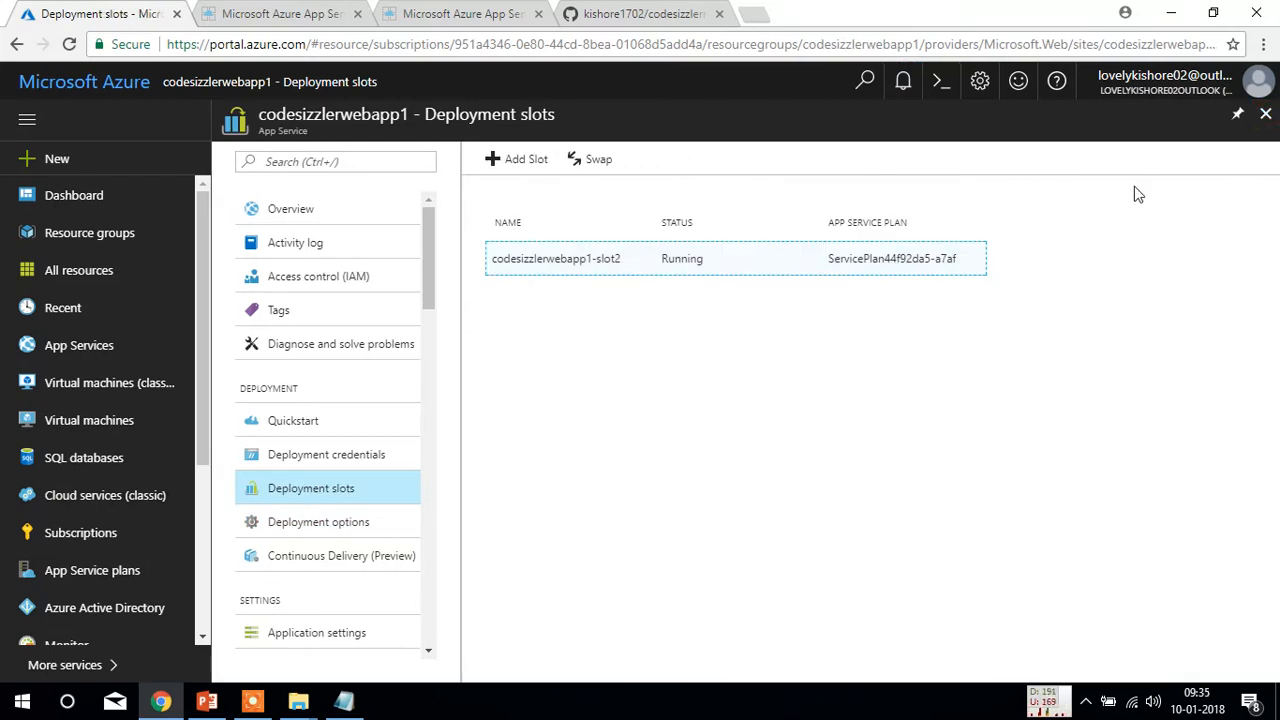
pyautogui.click(1265, 115)
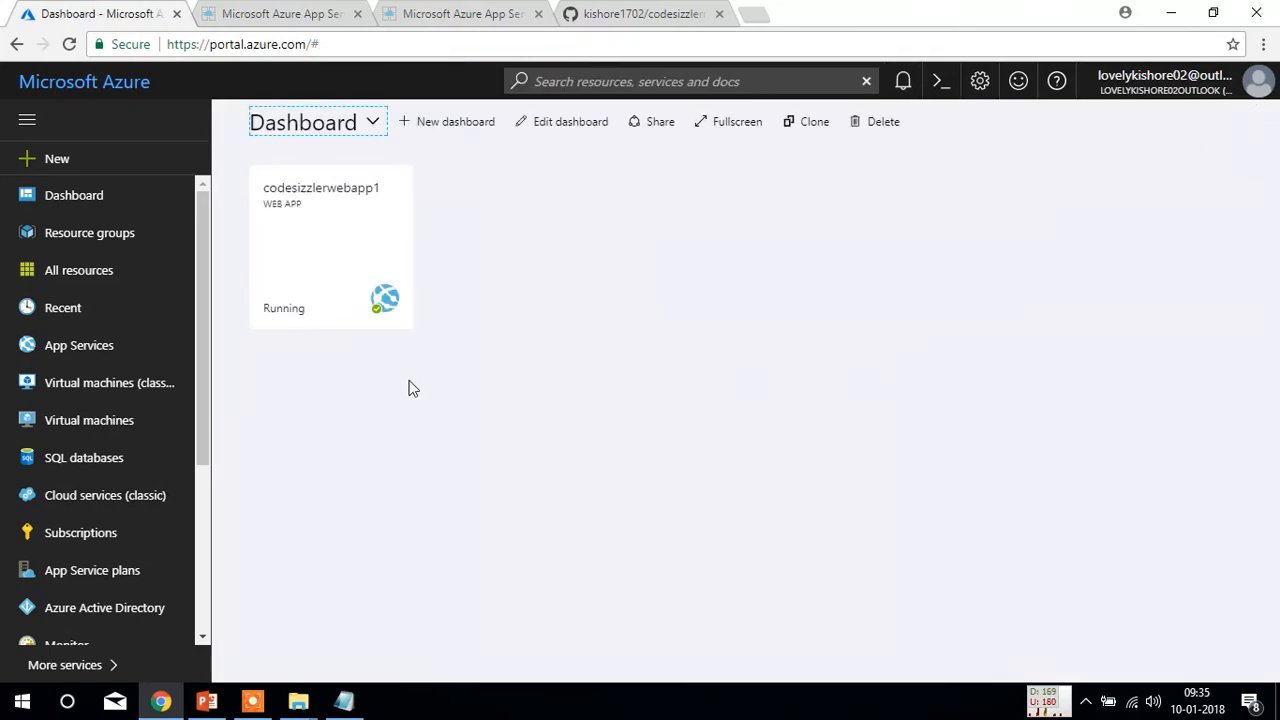
pyautogui.click(332, 298)
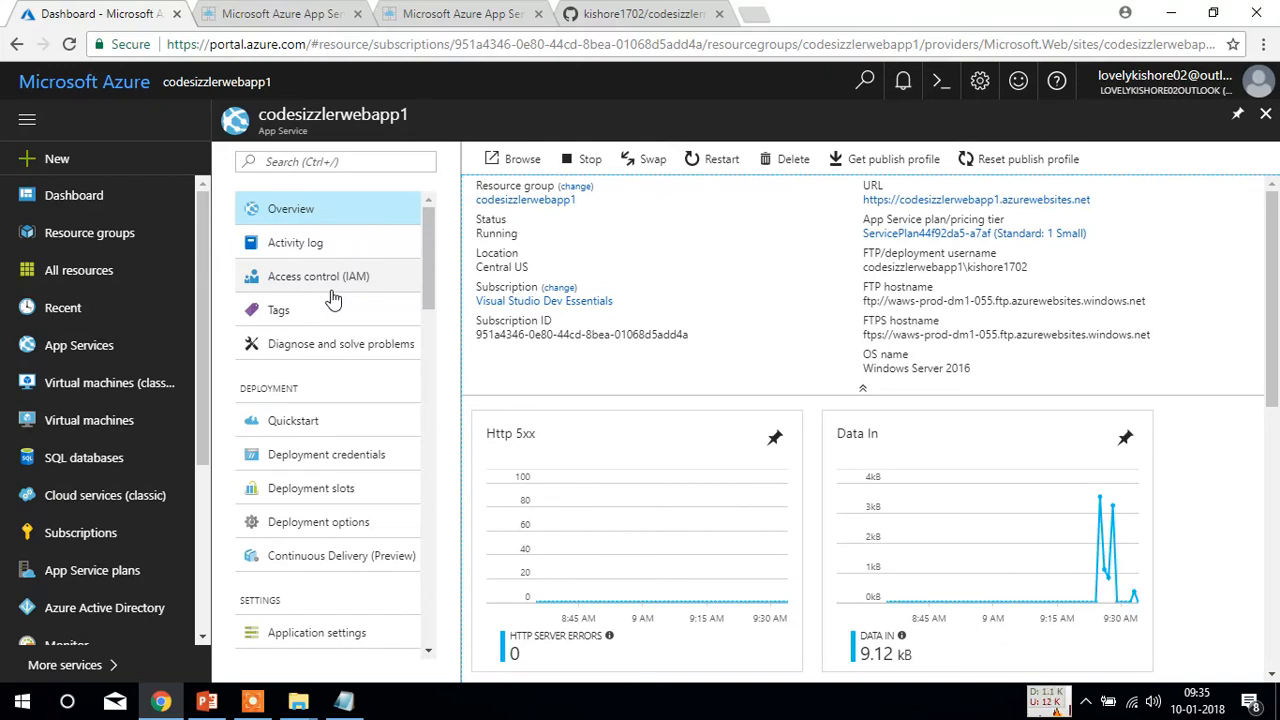
# Step: Review the production site's URL and the slot2 site's page text to see which version each one serves
pyautogui.click(430, 12)
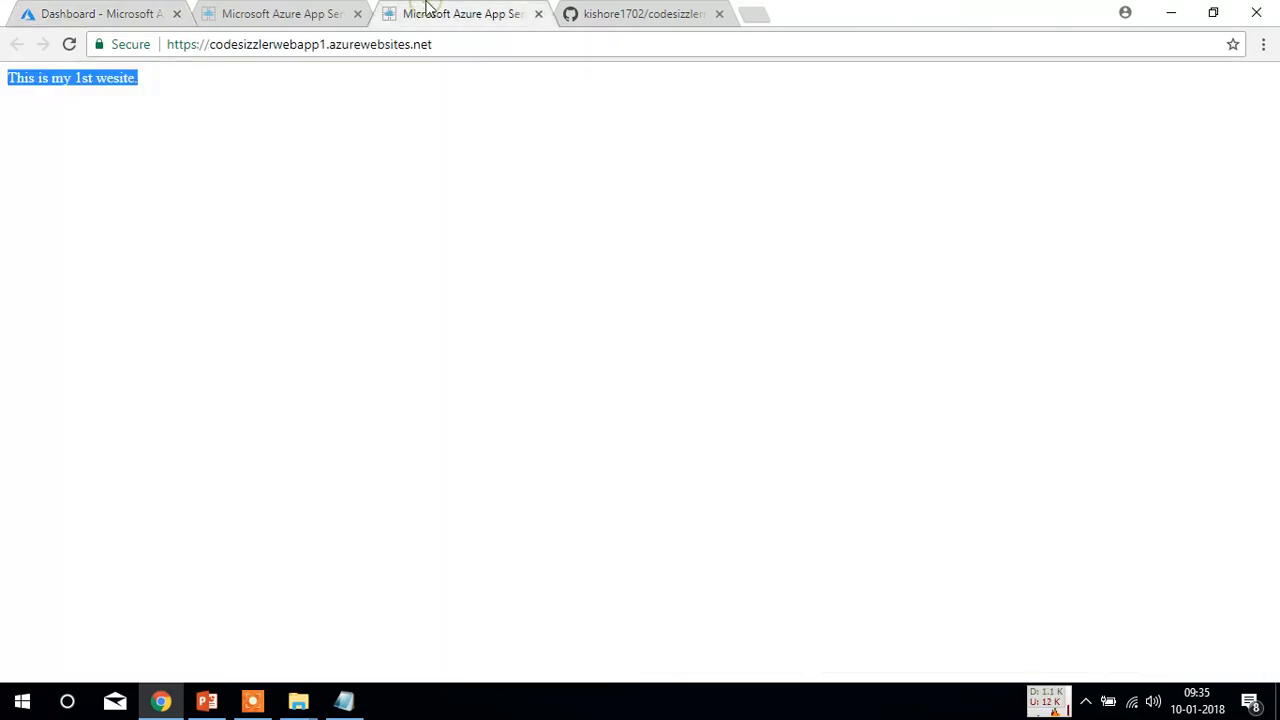
pyautogui.moveTo(441, 45); pyautogui.dragTo(191, 29)
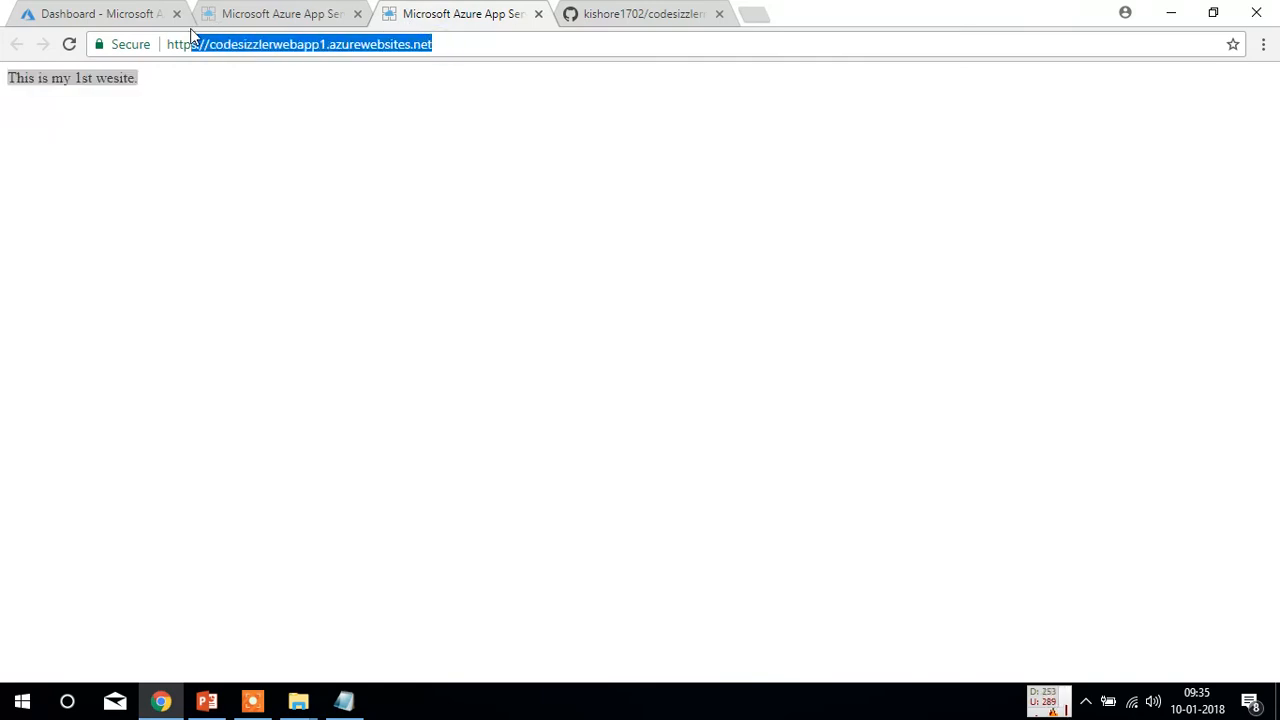
pyautogui.click(197, 78)
pyautogui.click(290, 8)
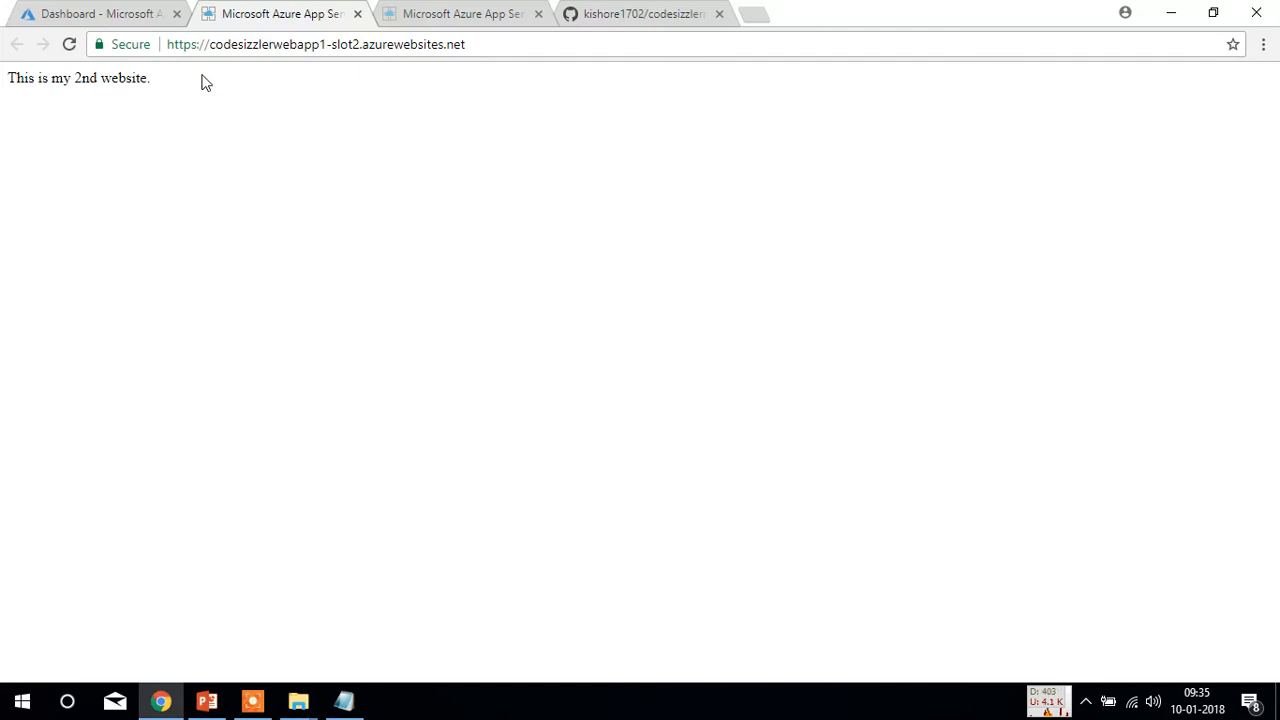
pyautogui.moveTo(189, 78); pyautogui.dragTo(4, 78)
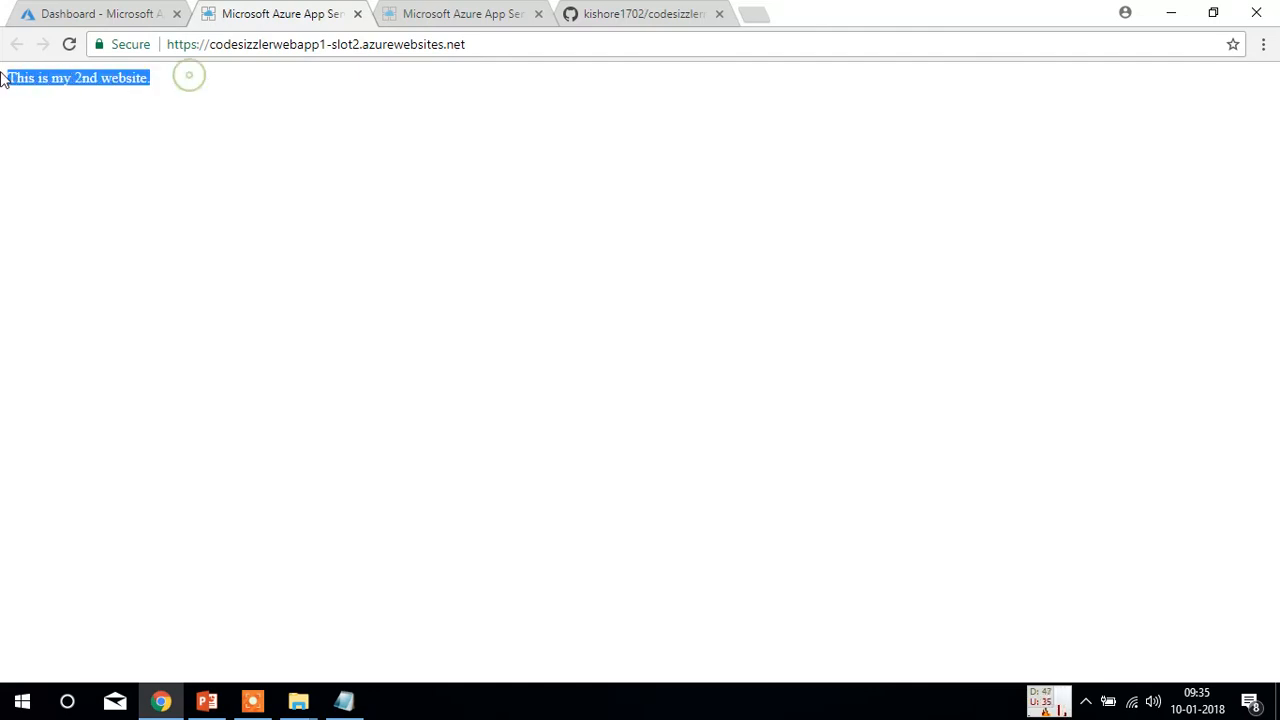
pyautogui.click(432, 13)
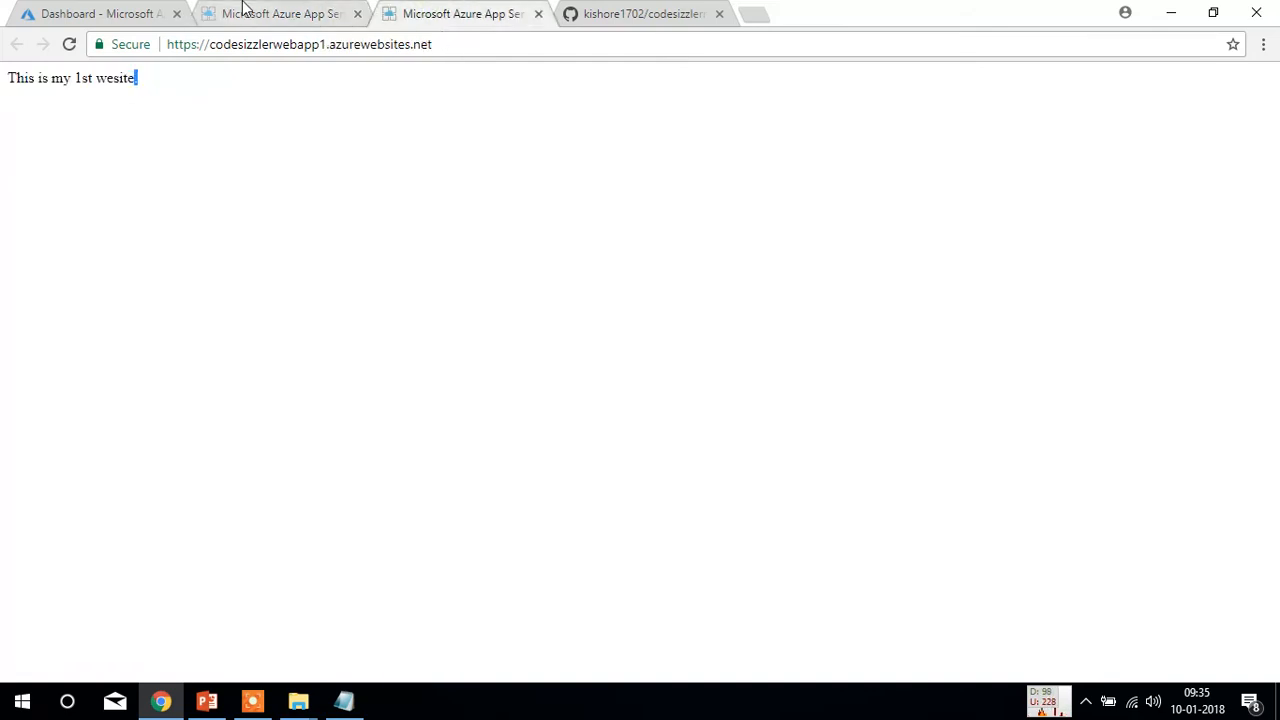
# Step: In the Azure portal, open the swap settings for codesizzlerwebapp1's deployment slots
pyautogui.click(100, 13)
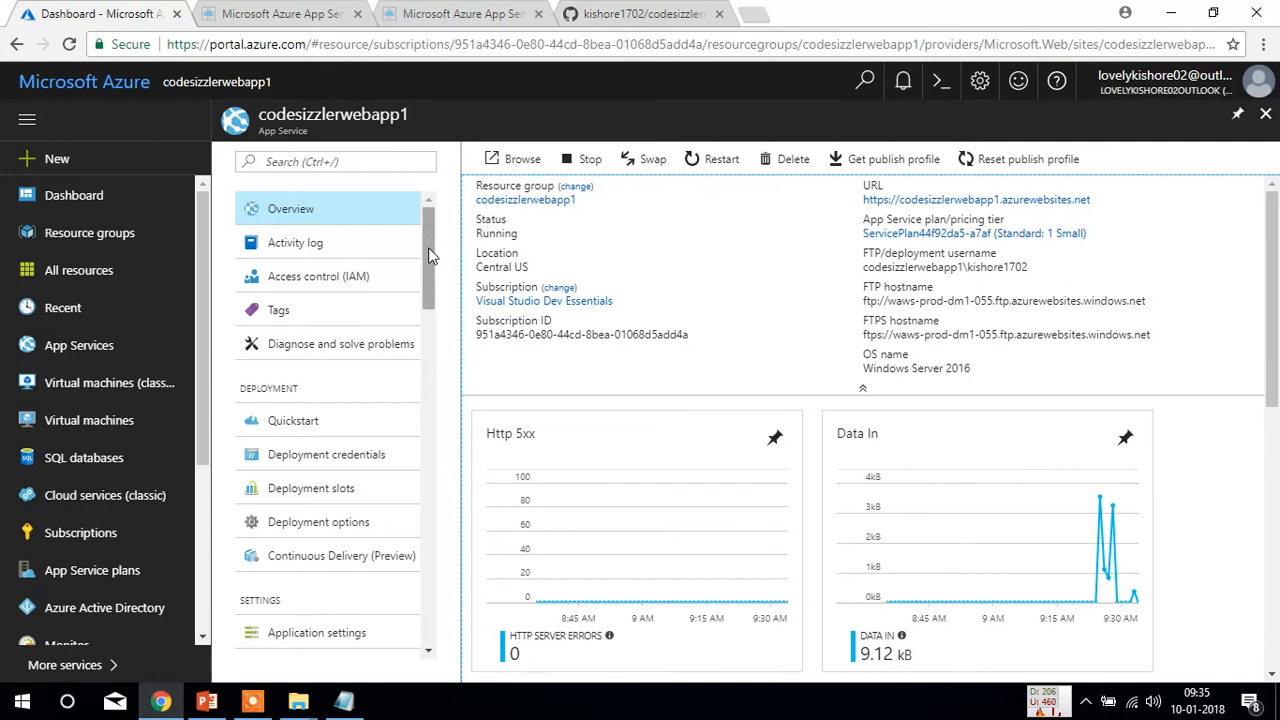
pyautogui.moveTo(428, 247); pyautogui.dragTo(431, 273)
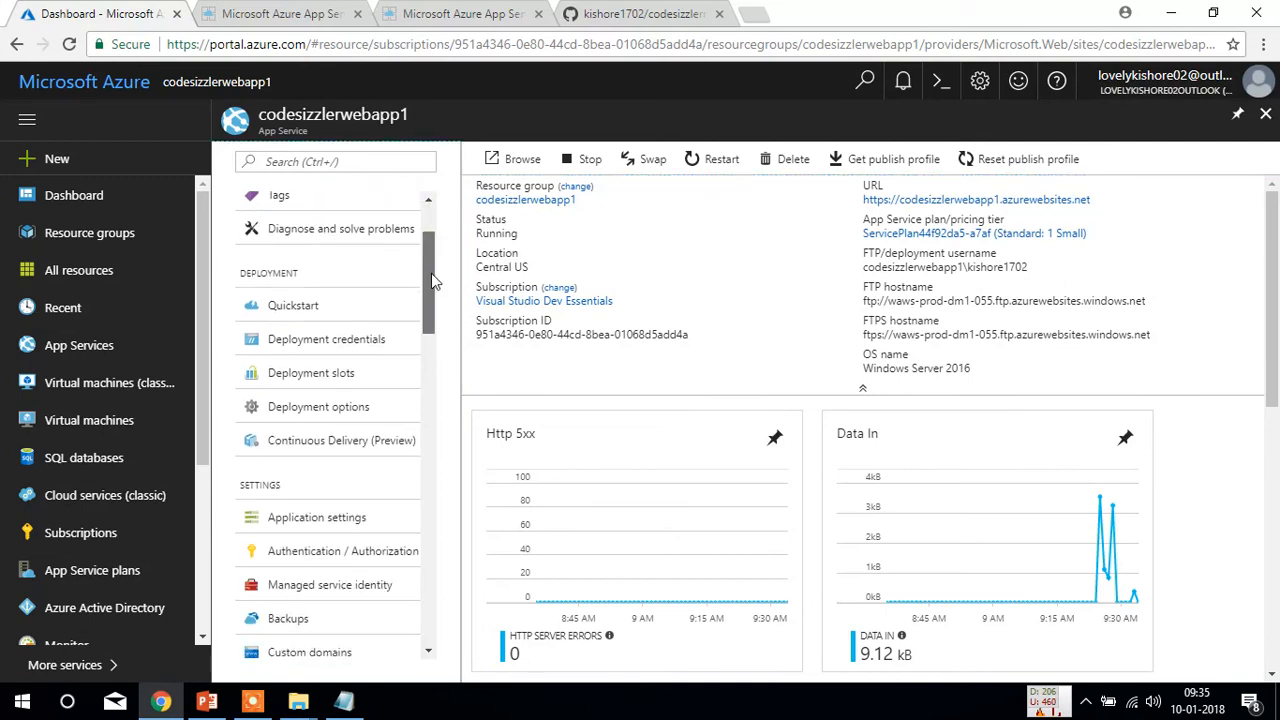
pyautogui.click(392, 373)
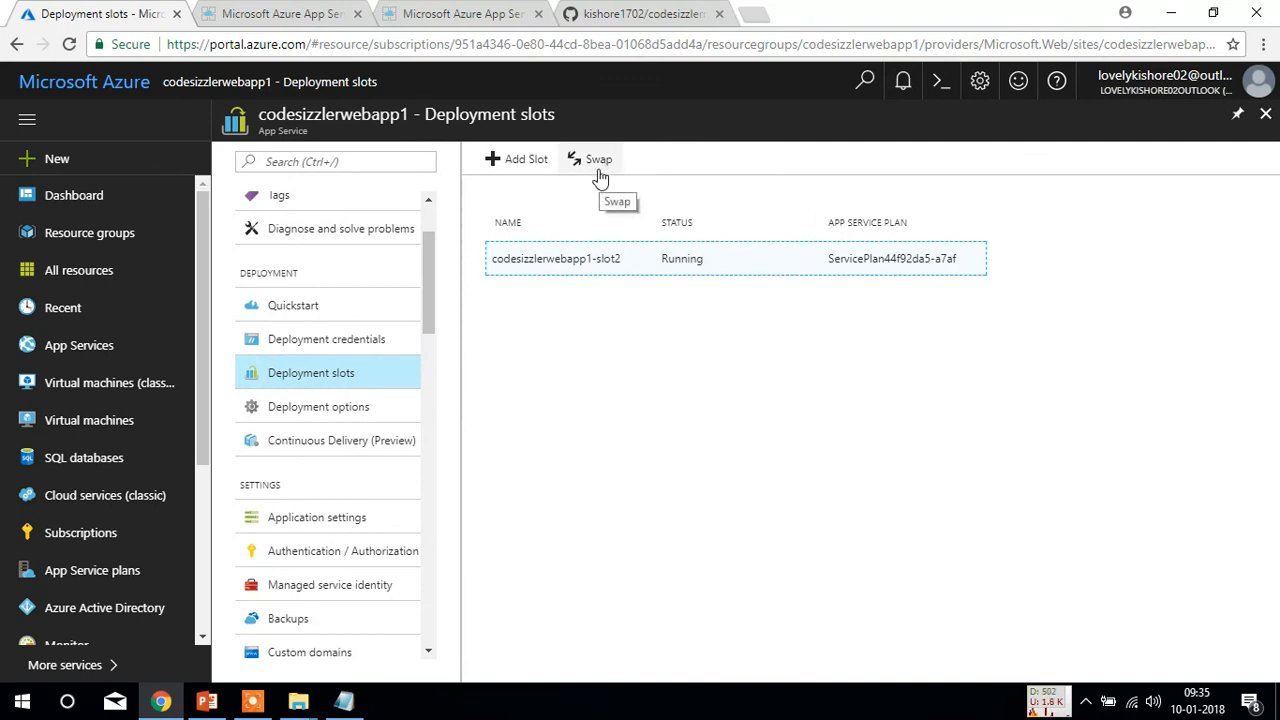
pyautogui.click(598, 162)
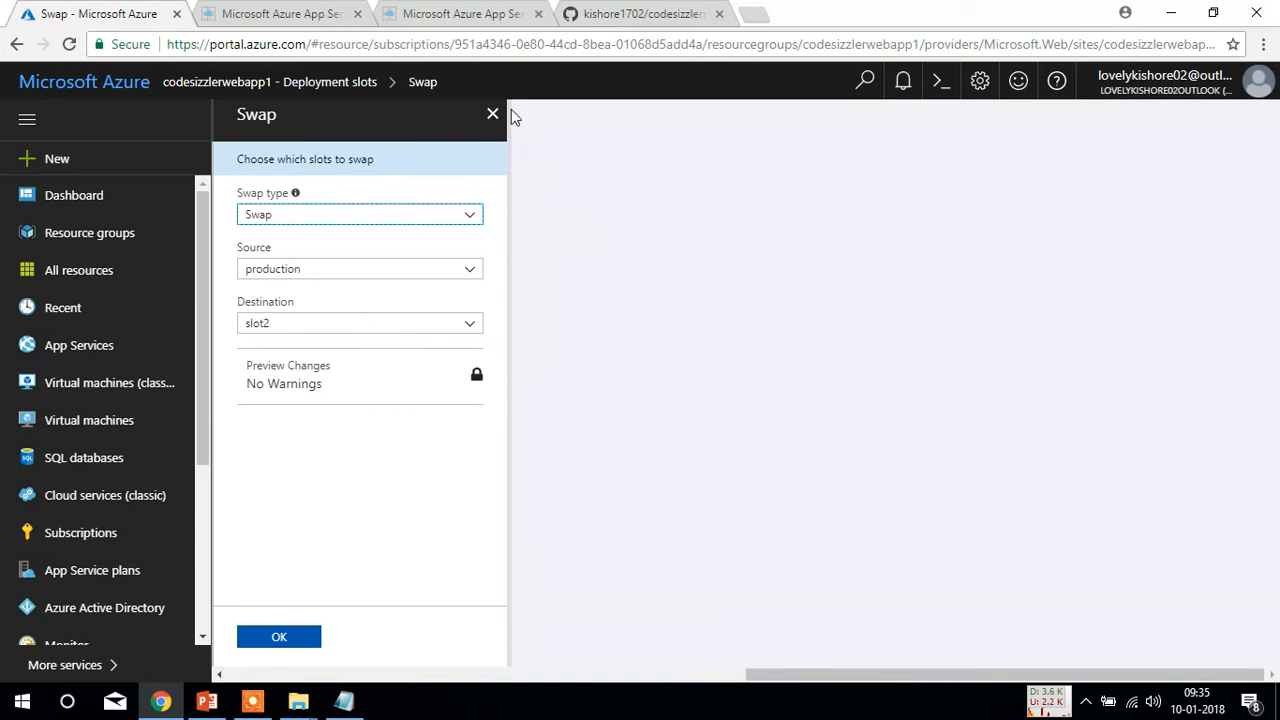
# Step: Examine the production and slot2 pages once more as a reference before swapping the slots
pyautogui.click(470, 14)
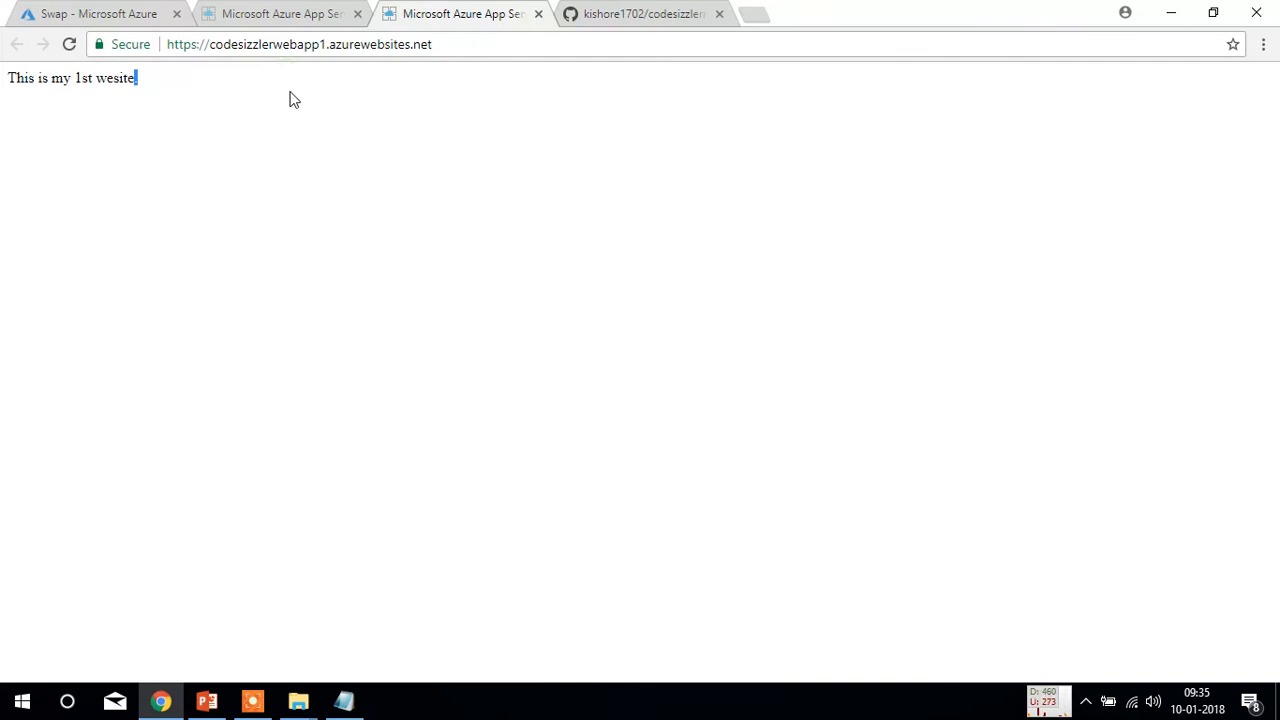
pyautogui.click(285, 12)
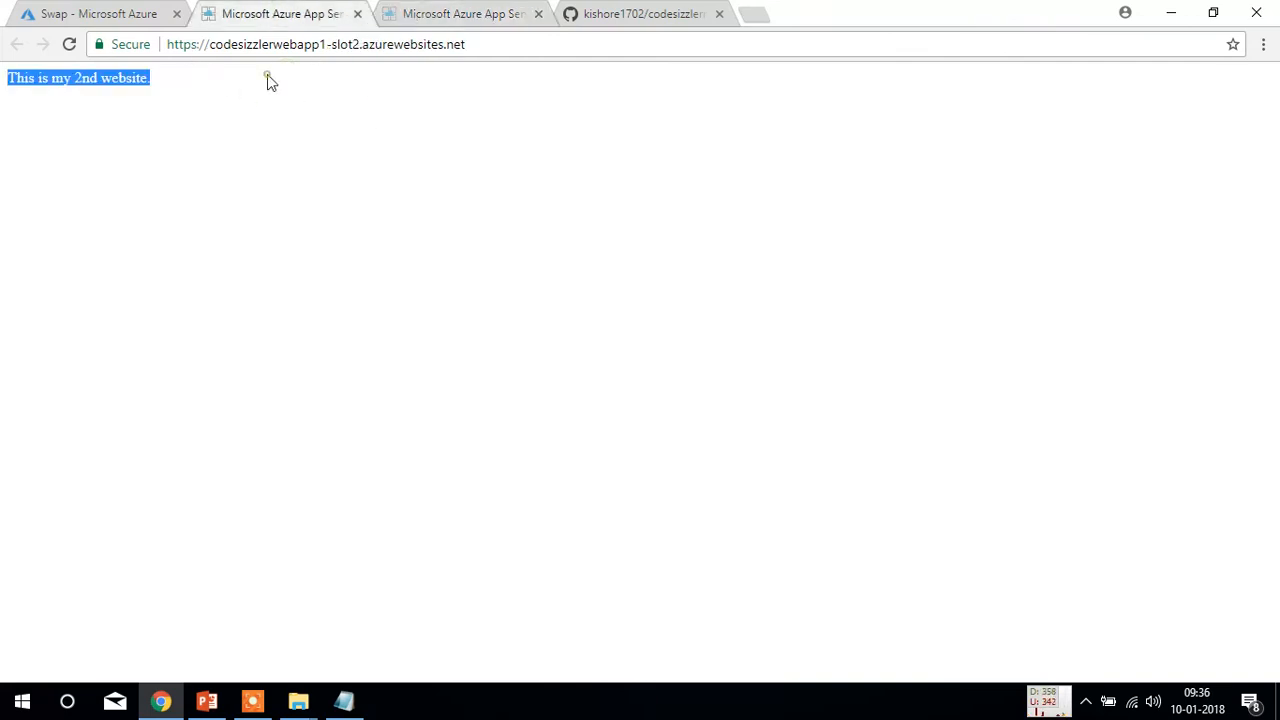
pyautogui.click(267, 76)
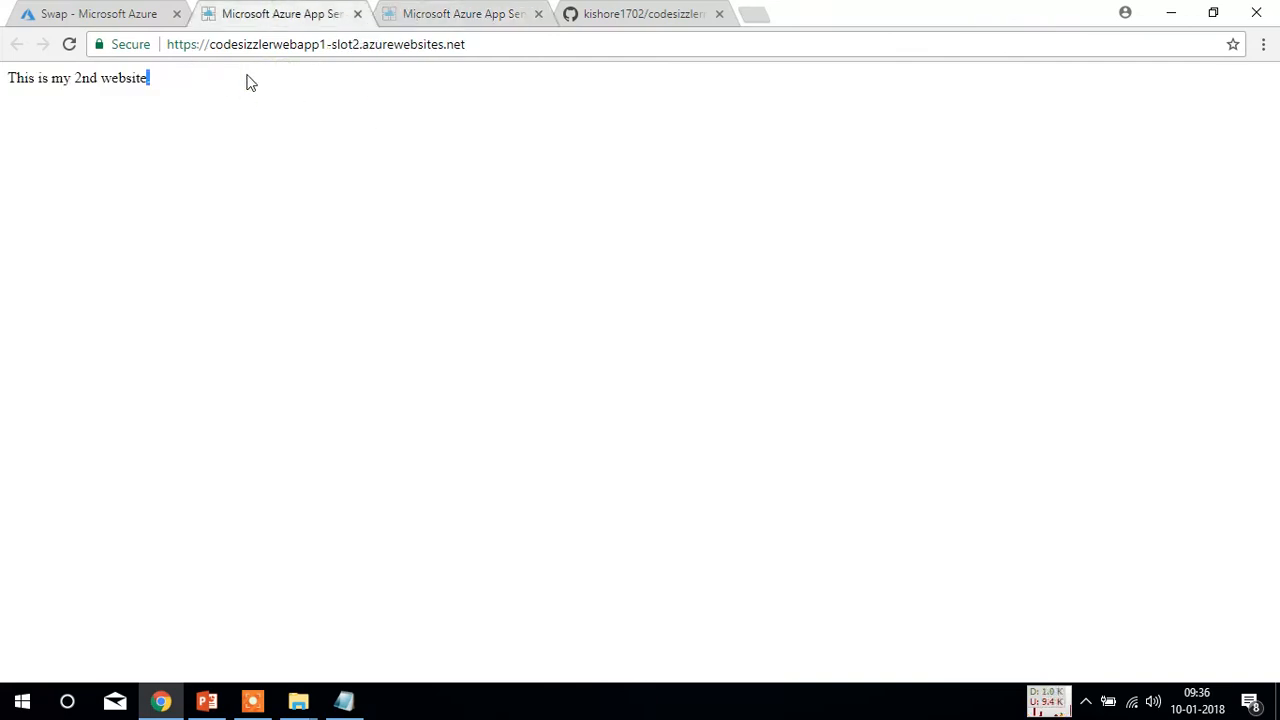
pyautogui.click(462, 10)
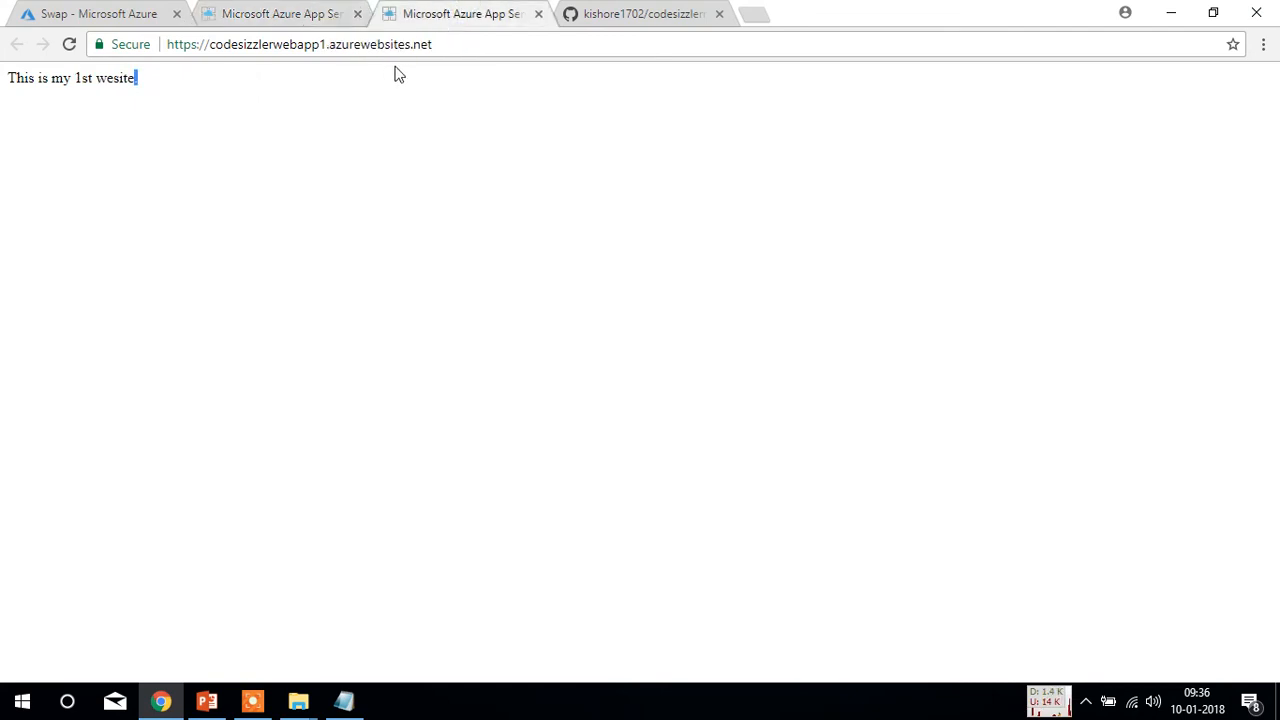
pyautogui.write('.')
pyautogui.click(355, 103)
pyautogui.click(293, 8)
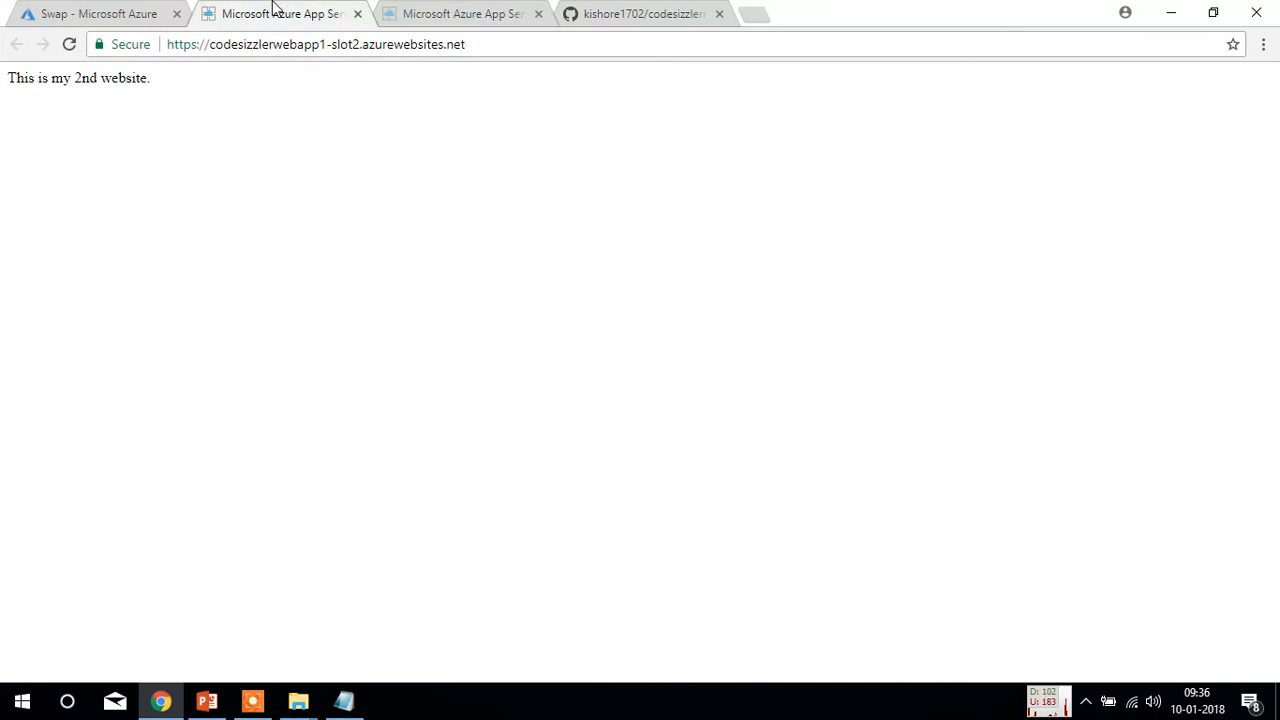
# Step: Swap the deployment slots using swap type Swap, with production as the source and slot2 as the destination
pyautogui.click(150, 10)
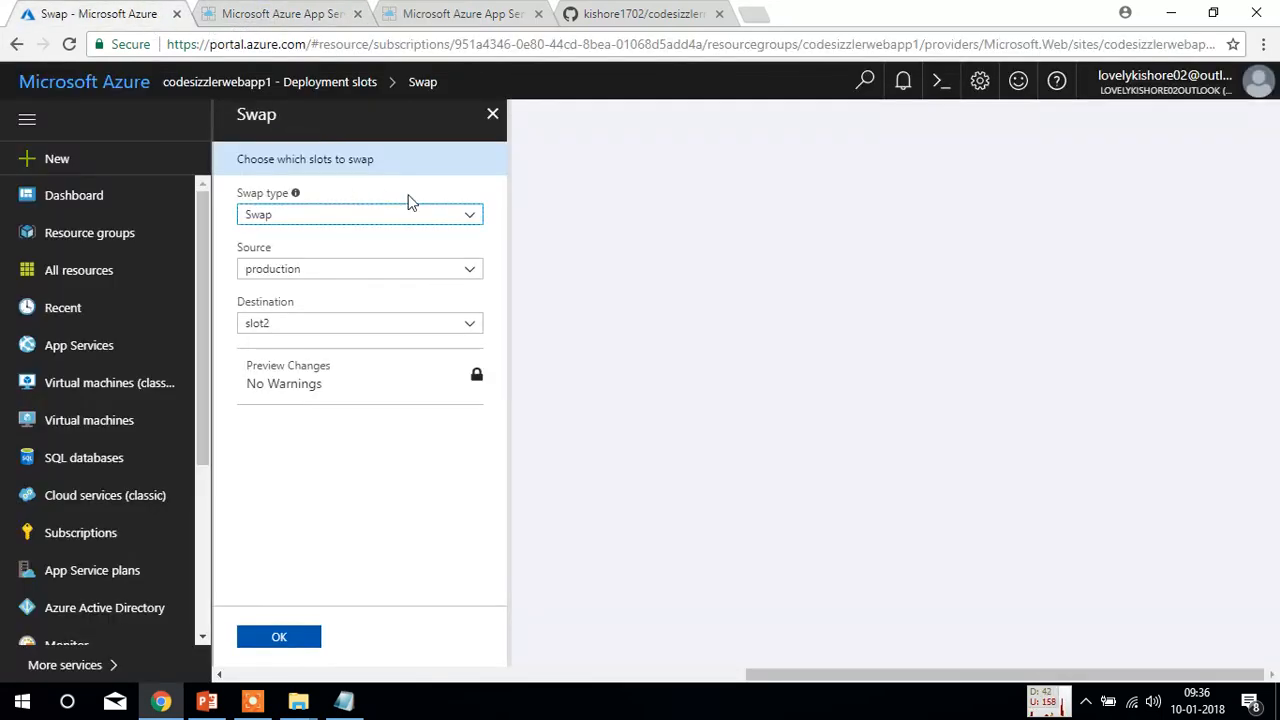
pyautogui.click(463, 212)
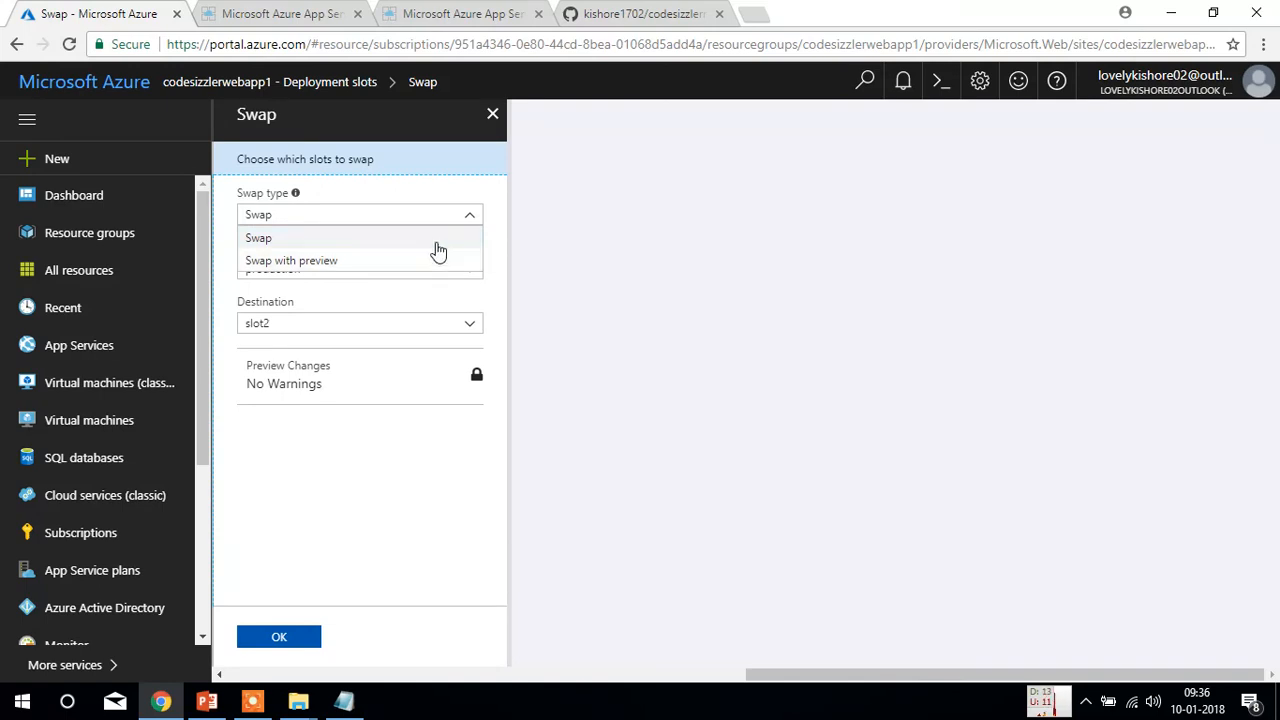
pyautogui.click(436, 240)
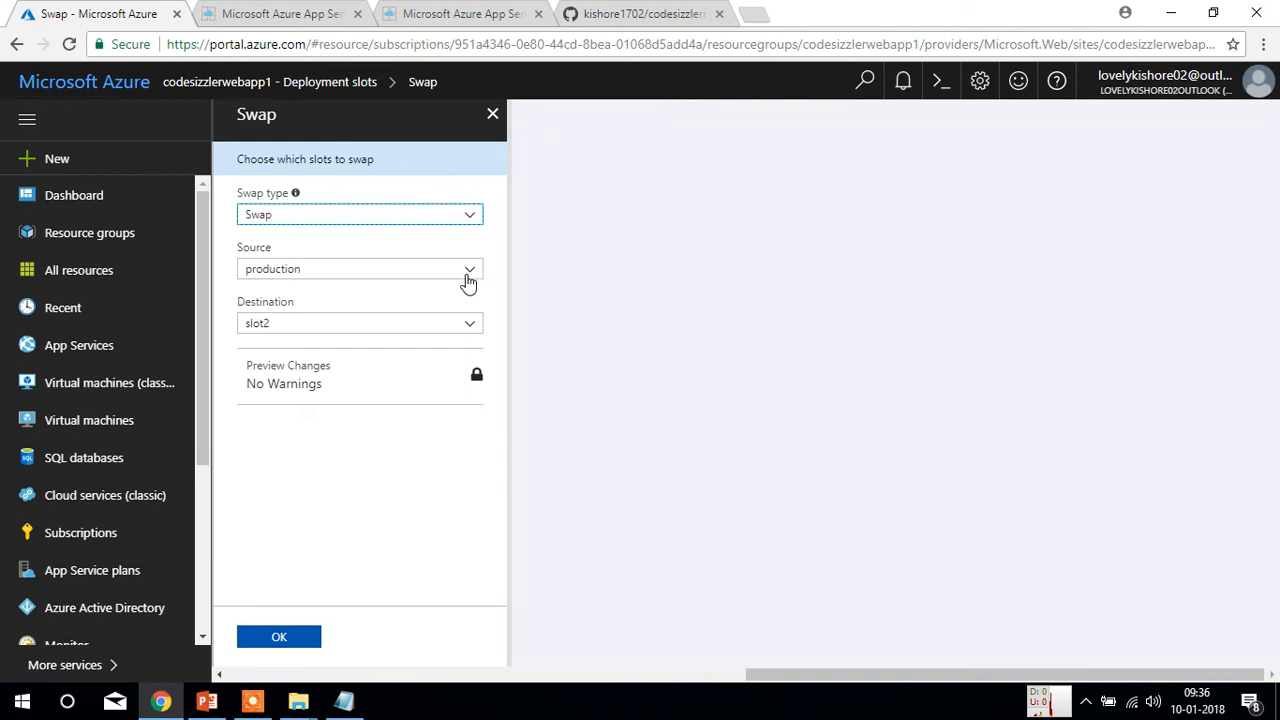
pyautogui.click(468, 280)
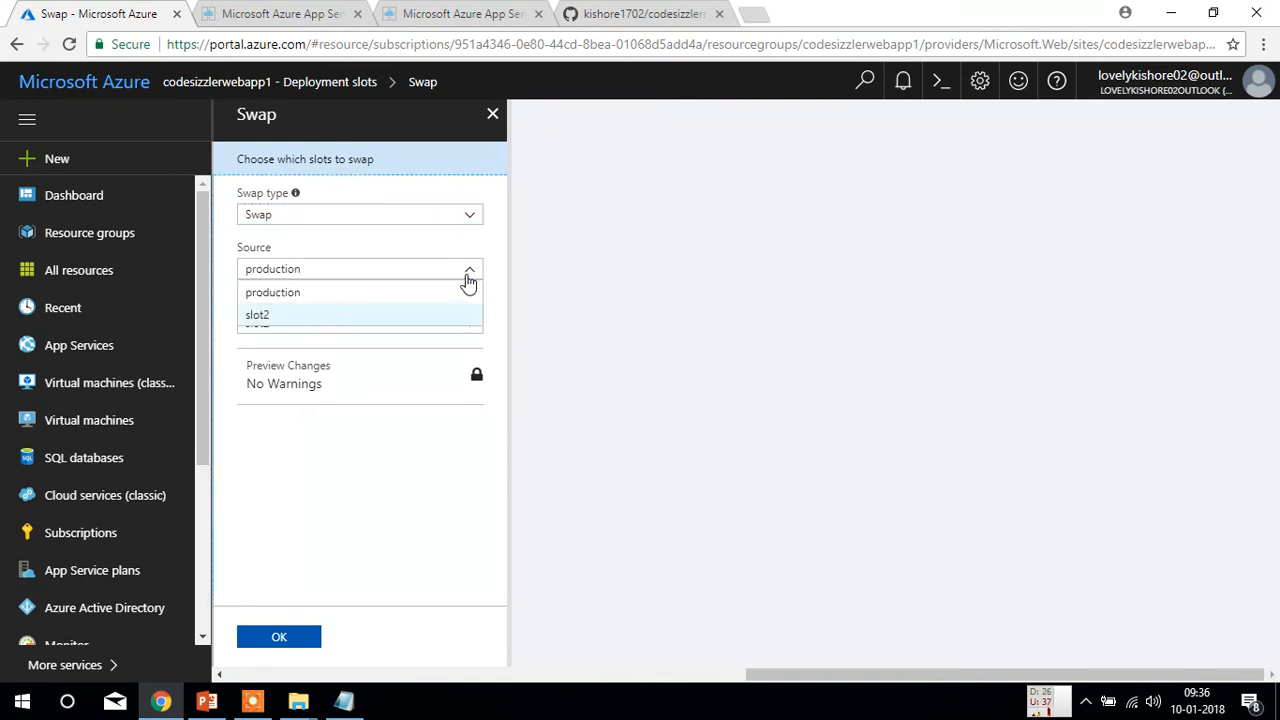
pyautogui.click(417, 500)
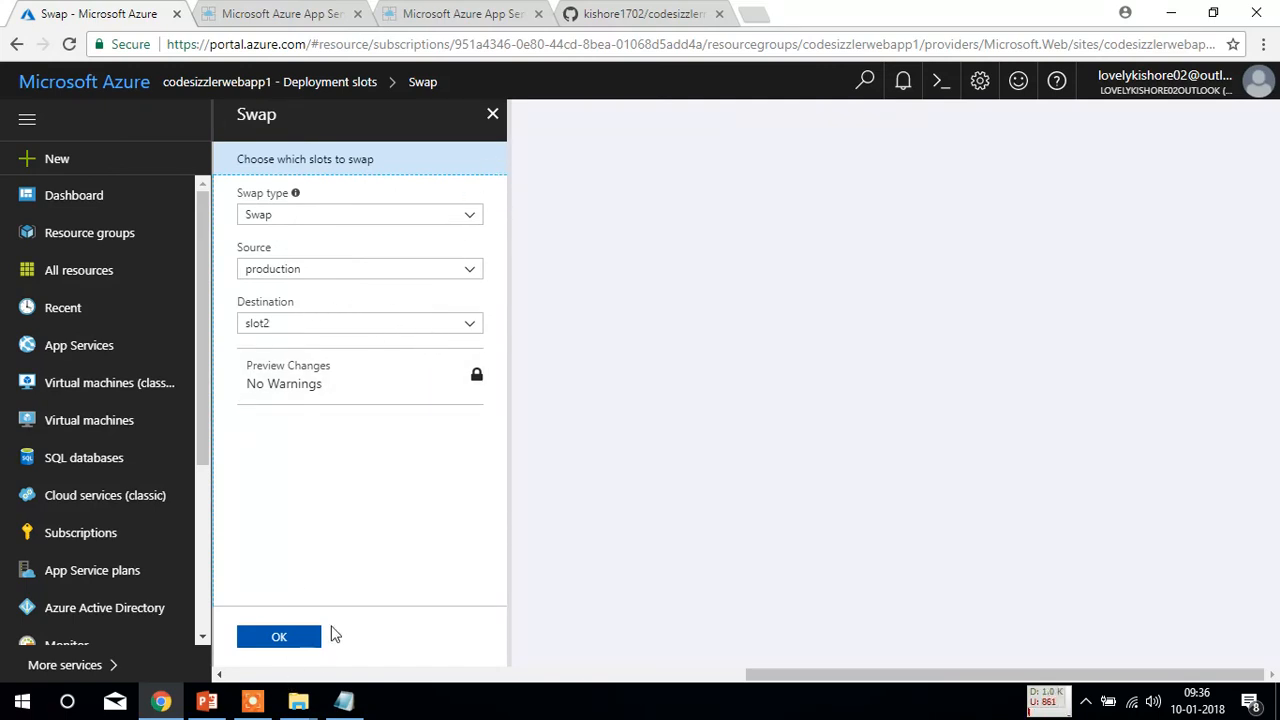
pyautogui.click(311, 643)
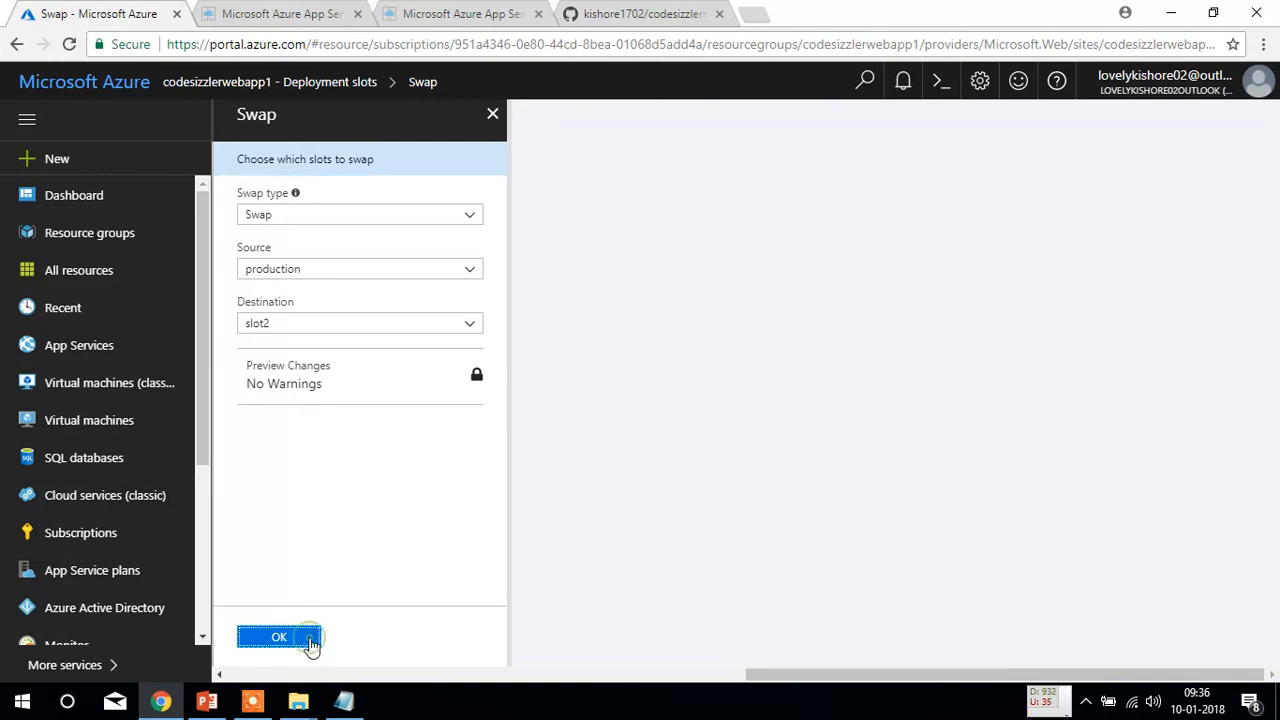
# Step: Monitor the slot swap in the portal notifications until it completes, viewing the production and slot2 pages while it runs
pyautogui.click(903, 80)
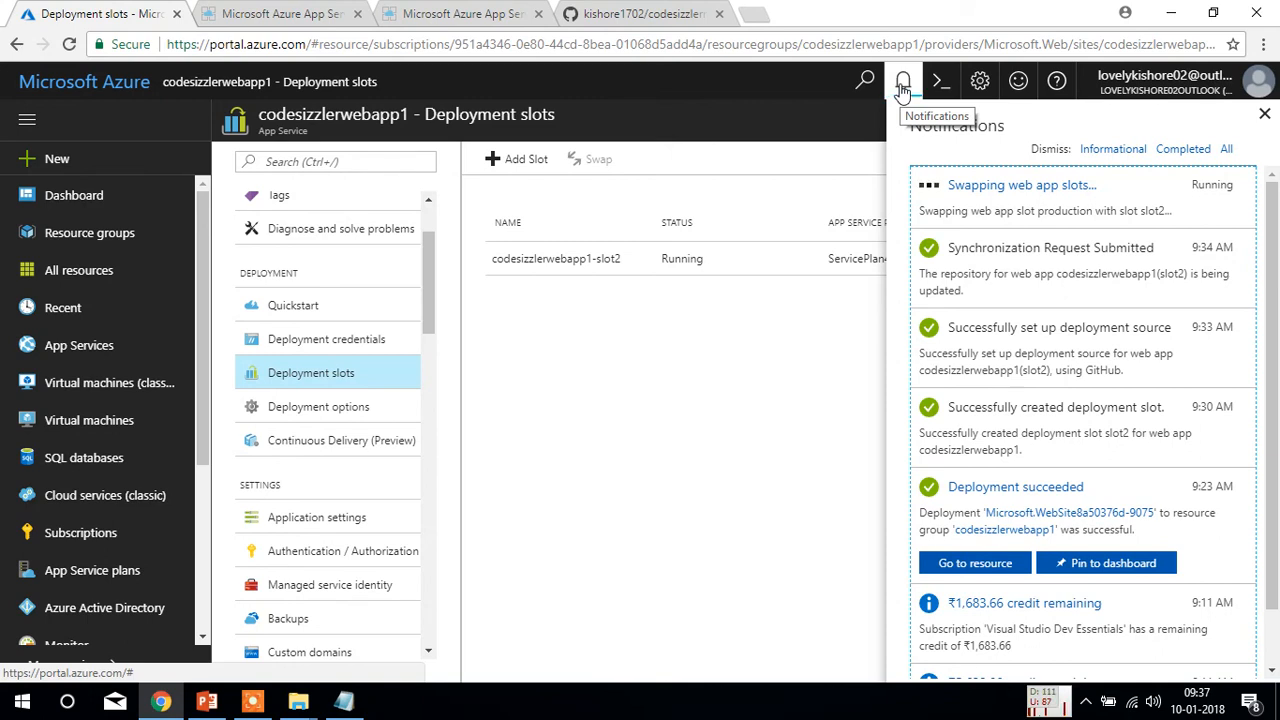
pyautogui.click(478, 13)
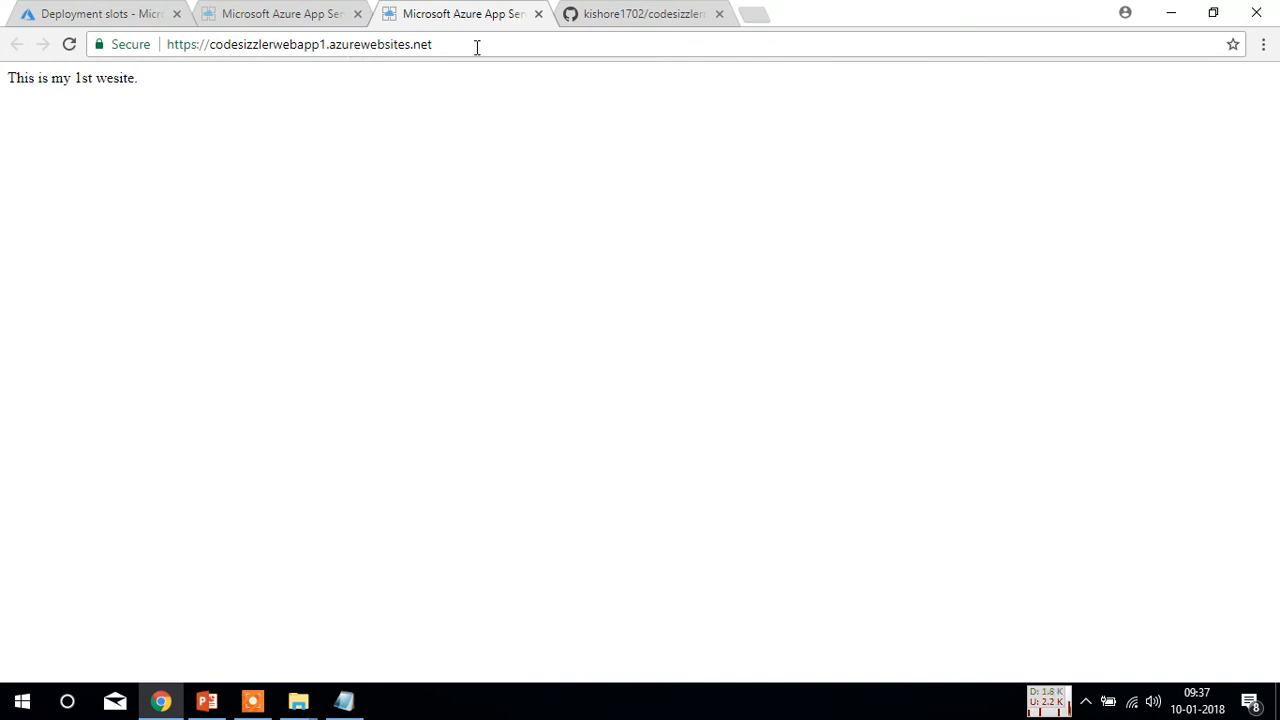
pyautogui.moveTo(151, 87); pyautogui.dragTo(3, 88)
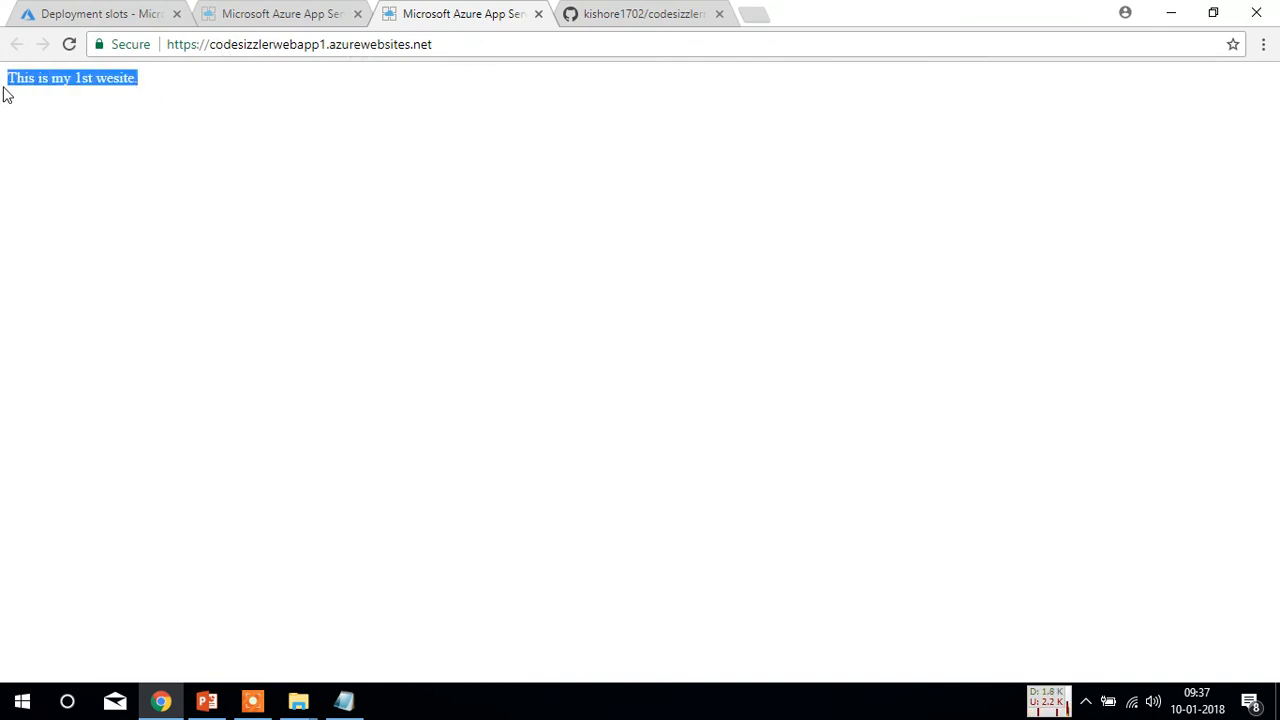
pyautogui.click(240, 7)
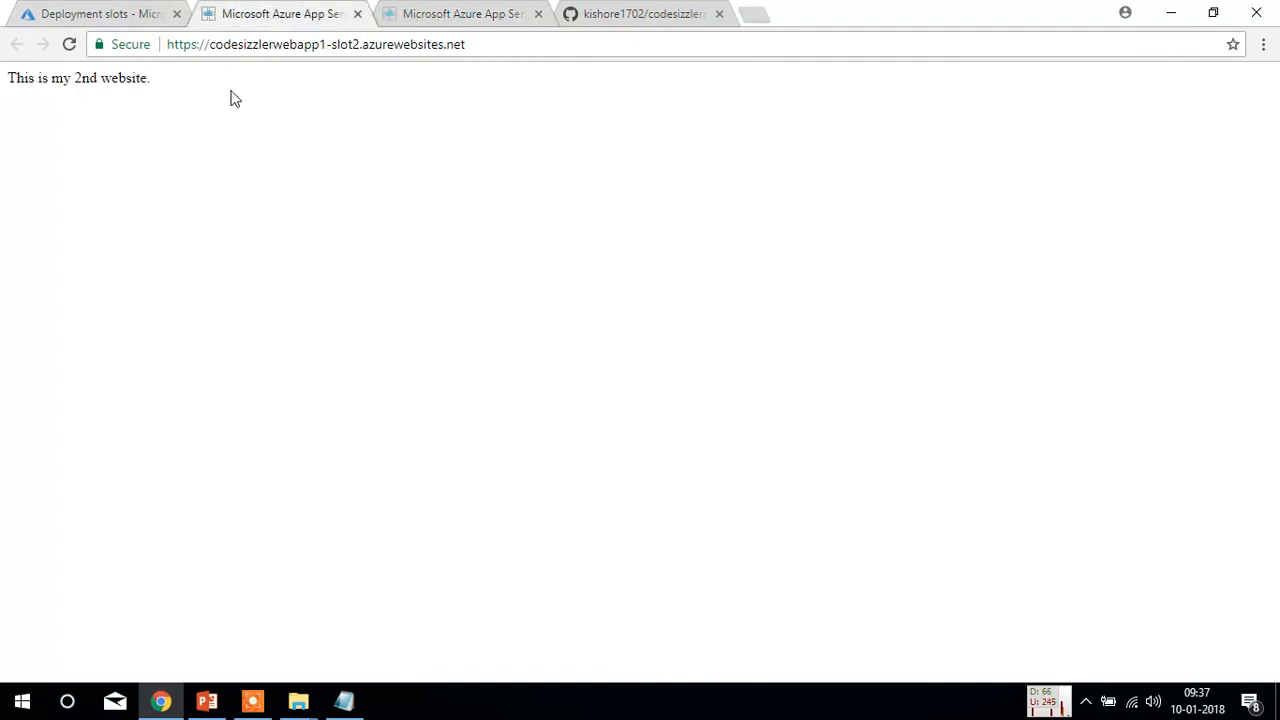
pyautogui.click(108, 12)
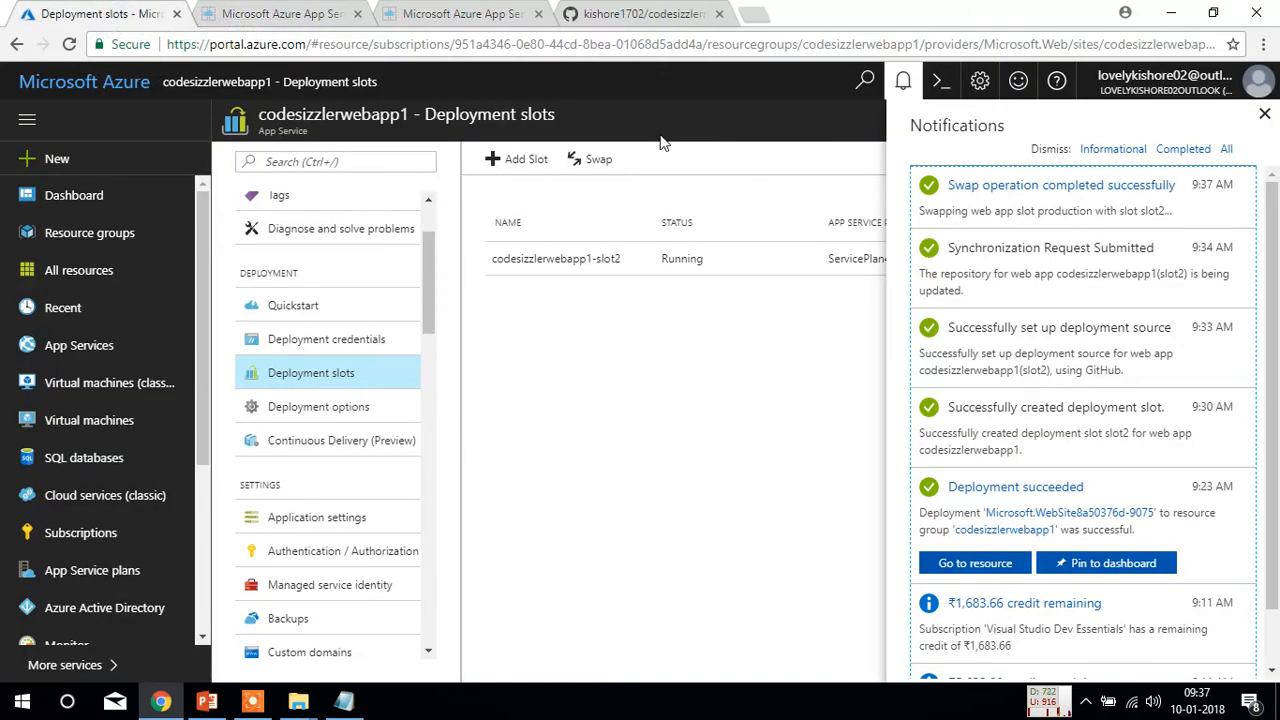
pyautogui.click(901, 84)
# Step: Reload the production site codesizzlerwebapp1.azurewebsites.net and check which version's page text it serves after the swap
pyautogui.click(420, 20)
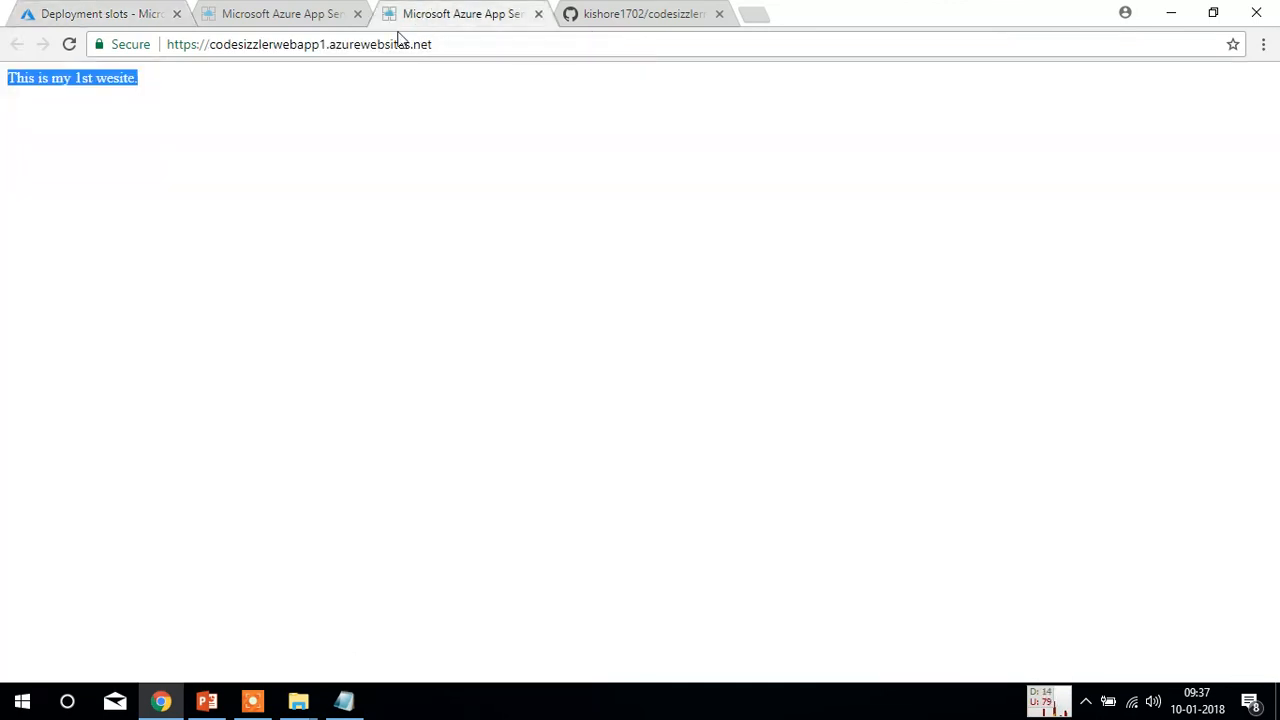
pyautogui.click(351, 100)
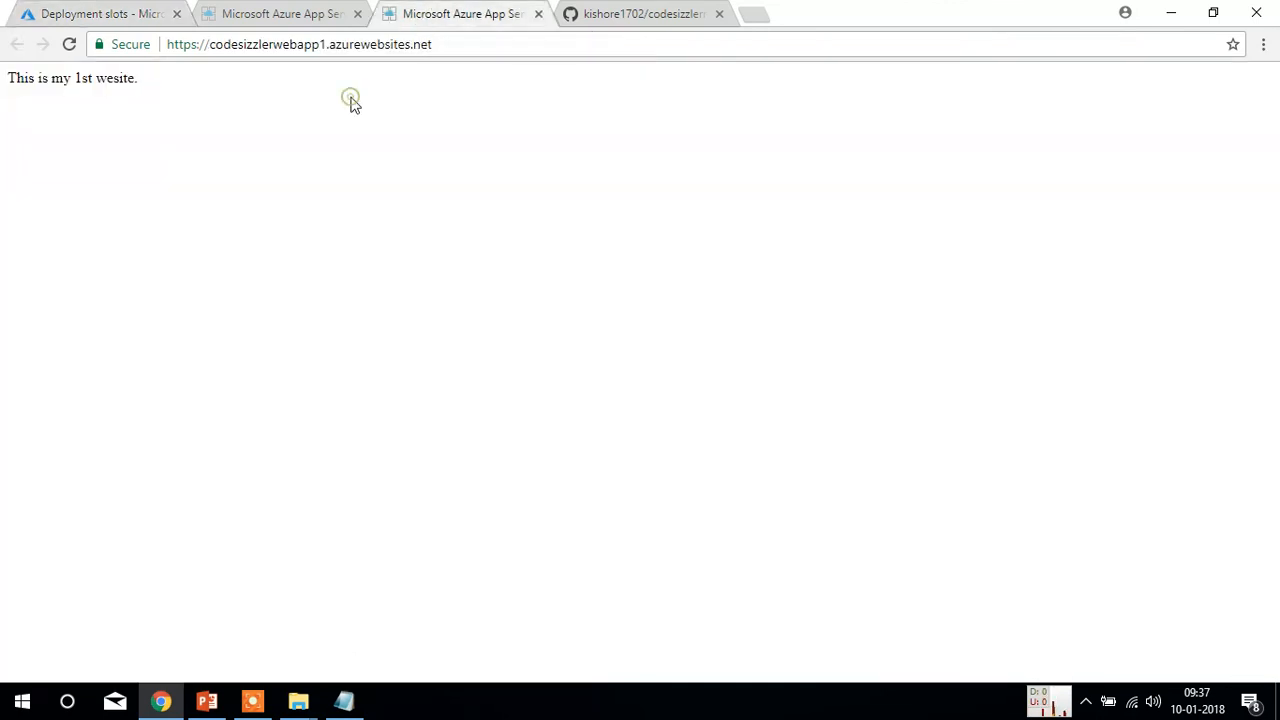
pyautogui.tripleClick(201, 95)
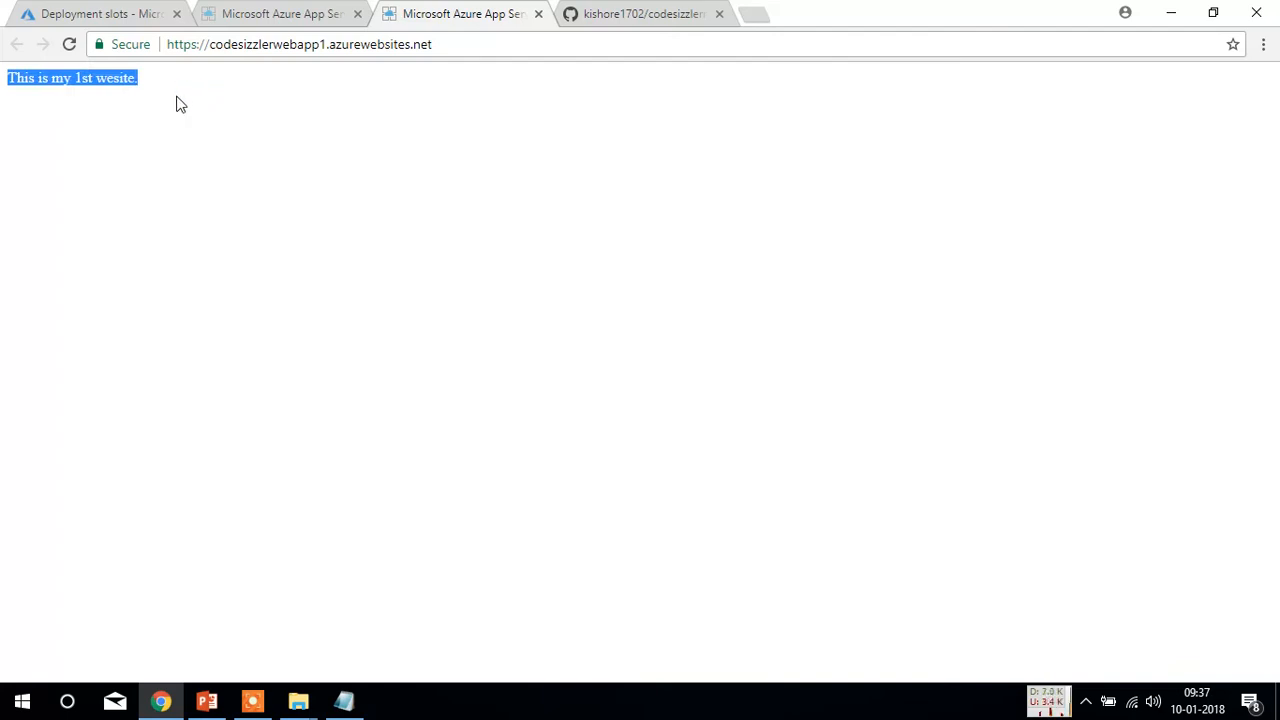
pyautogui.click(340, 107)
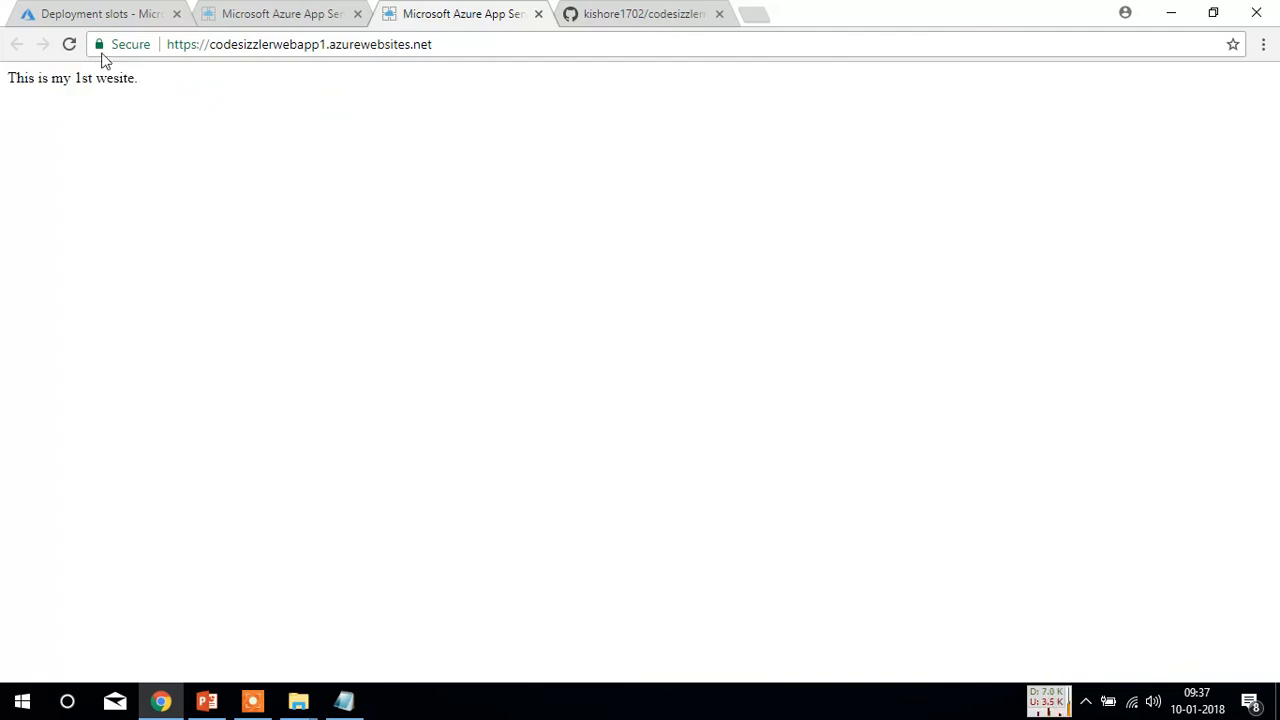
pyautogui.click(69, 44)
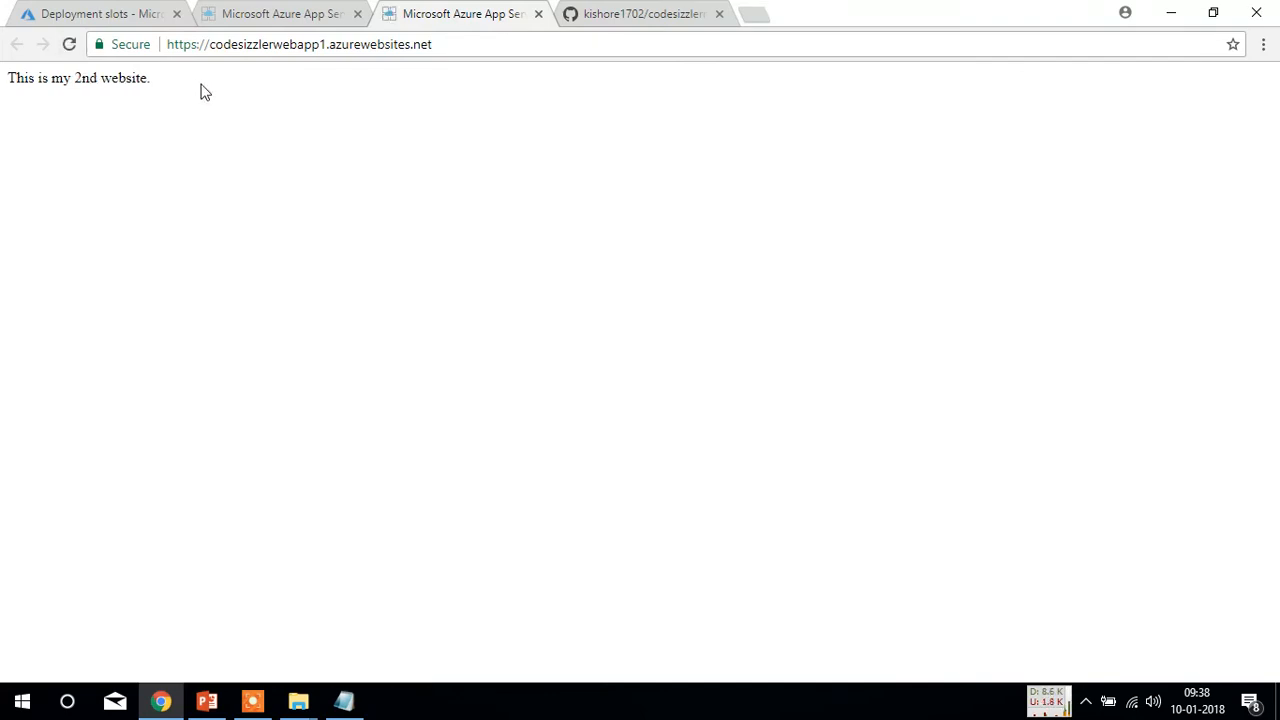
pyautogui.moveTo(204, 92); pyautogui.dragTo(2, 80)
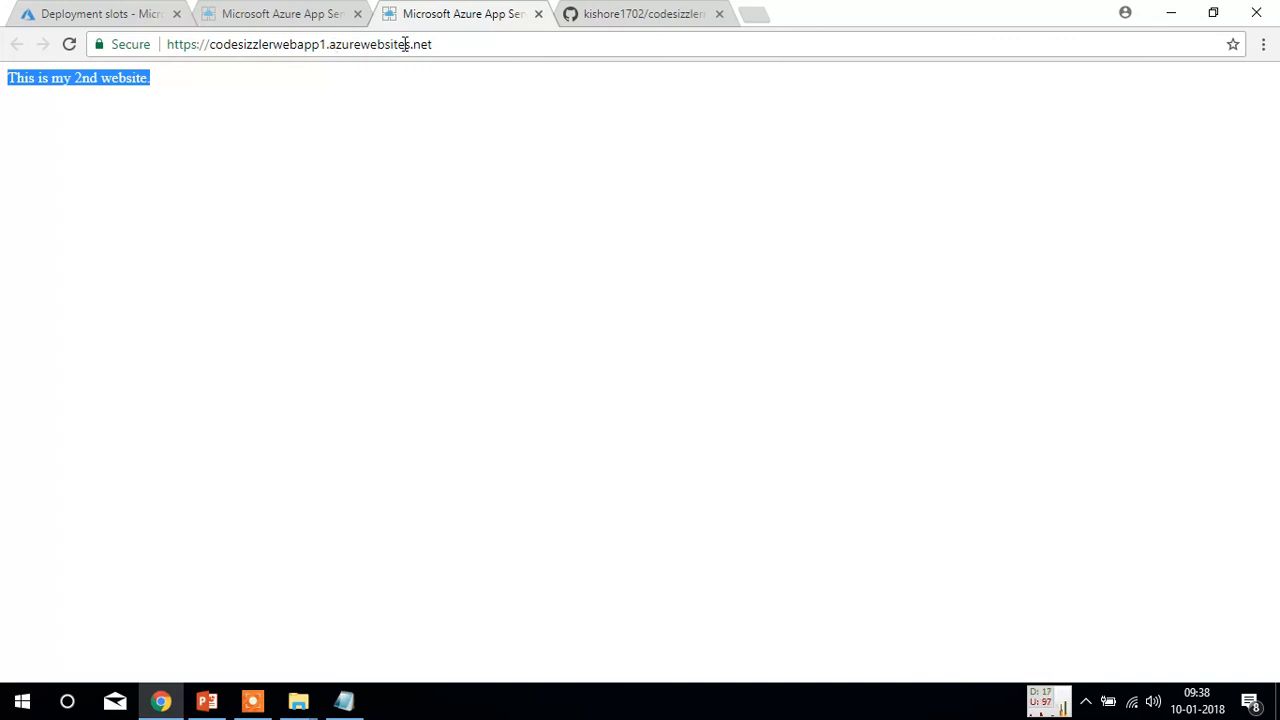
# Step: Compare the slot2 site's URL and page with the production site, and reload codesizzlerwebapp1-slot2.azurewebsites.net to check its version after the swap
pyautogui.click(277, 13)
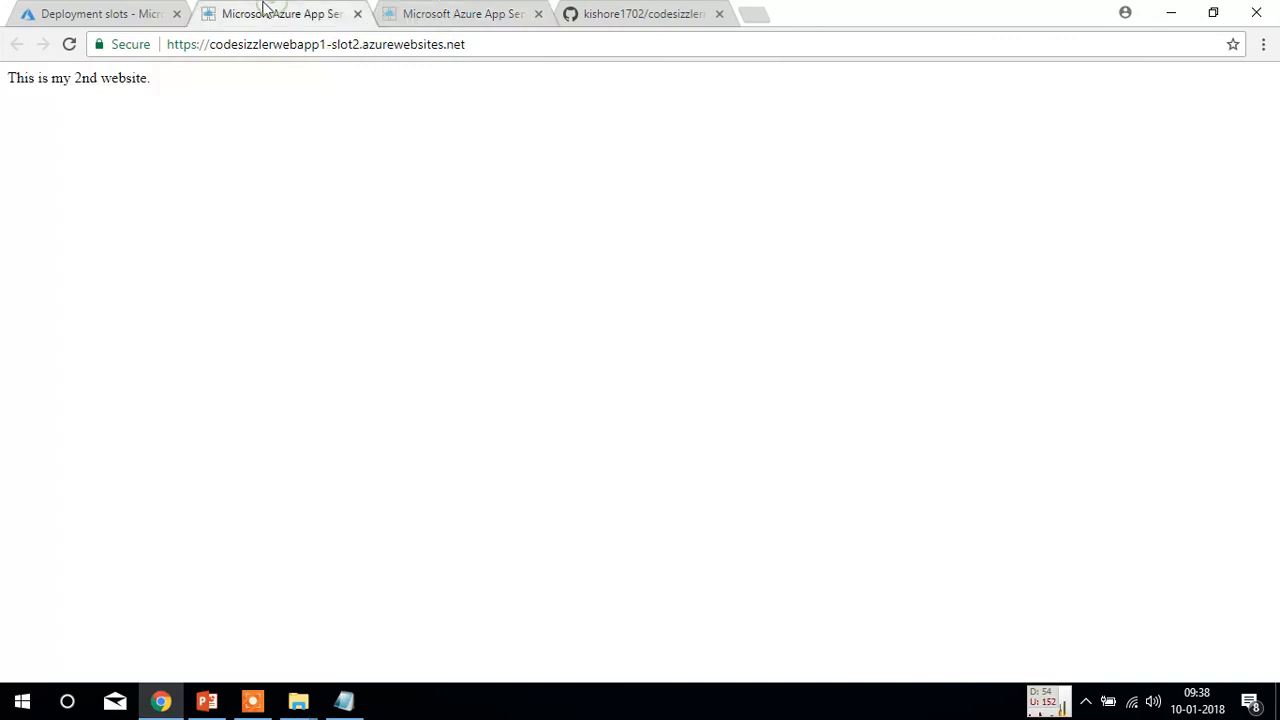
pyautogui.doubleClick(404, 44)
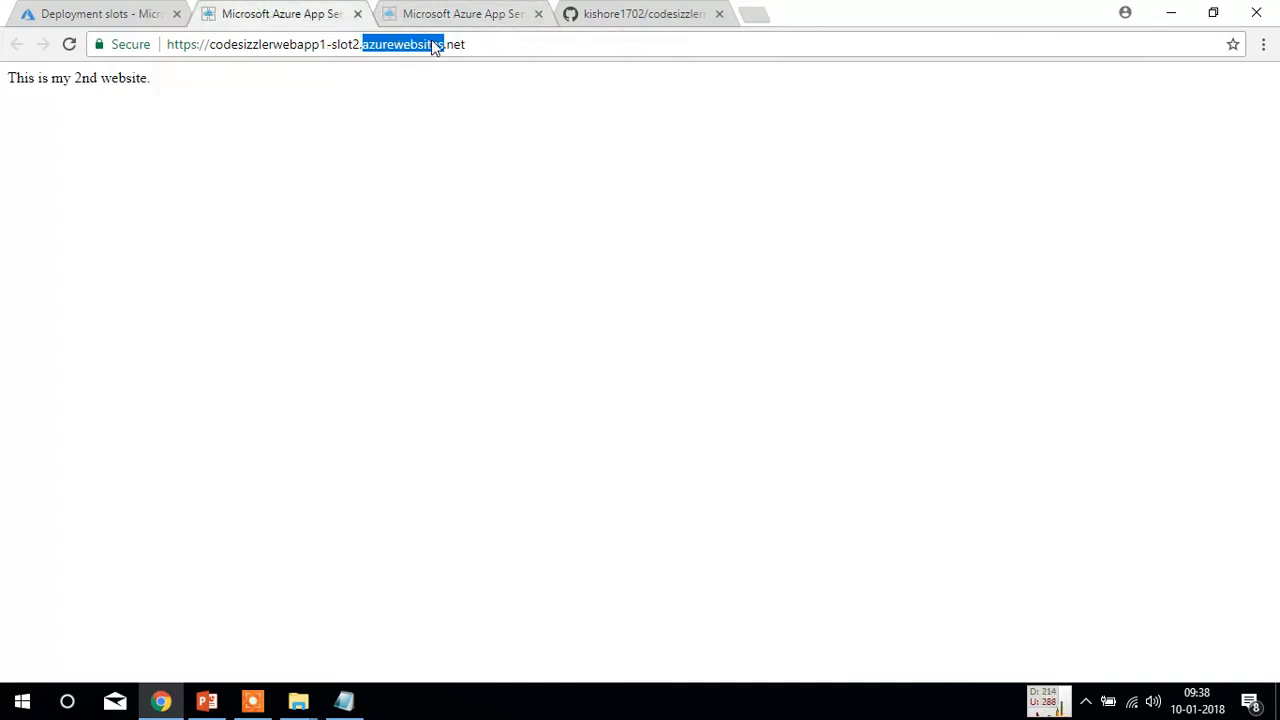
pyautogui.click(475, 8)
pyautogui.click(398, 112)
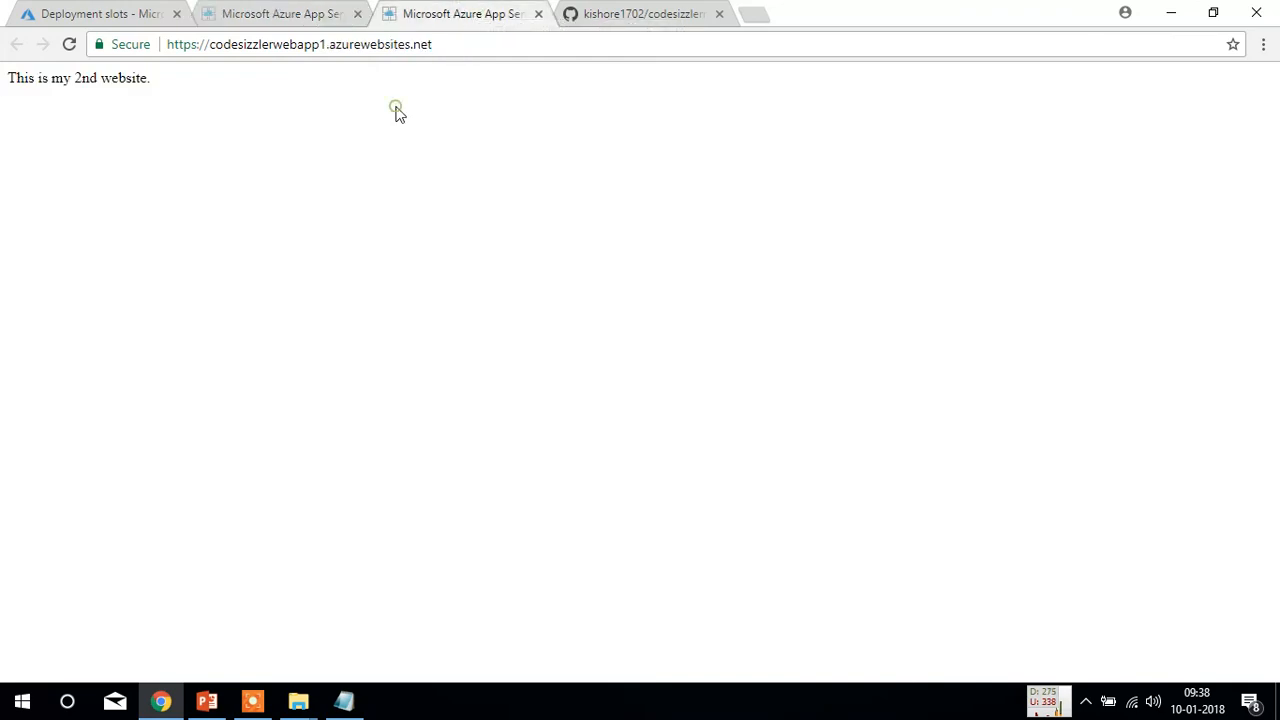
pyautogui.click(277, 14)
pyautogui.click(300, 133)
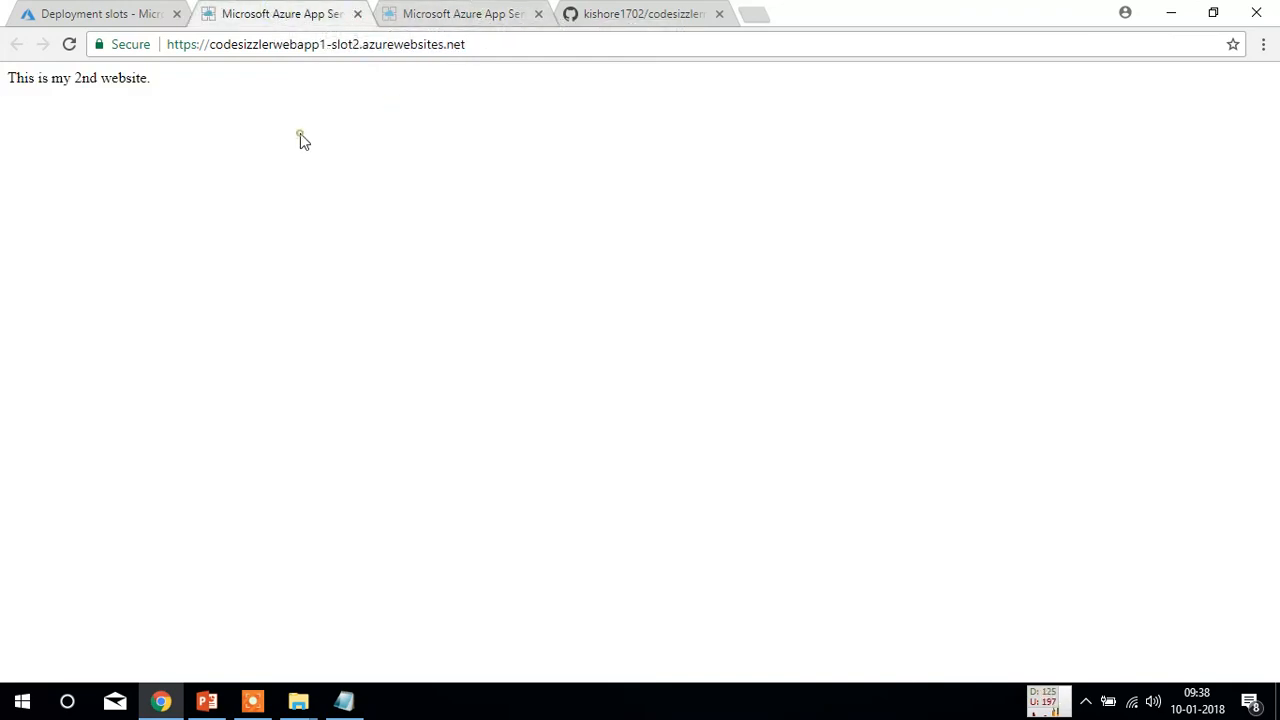
pyautogui.click(72, 48)
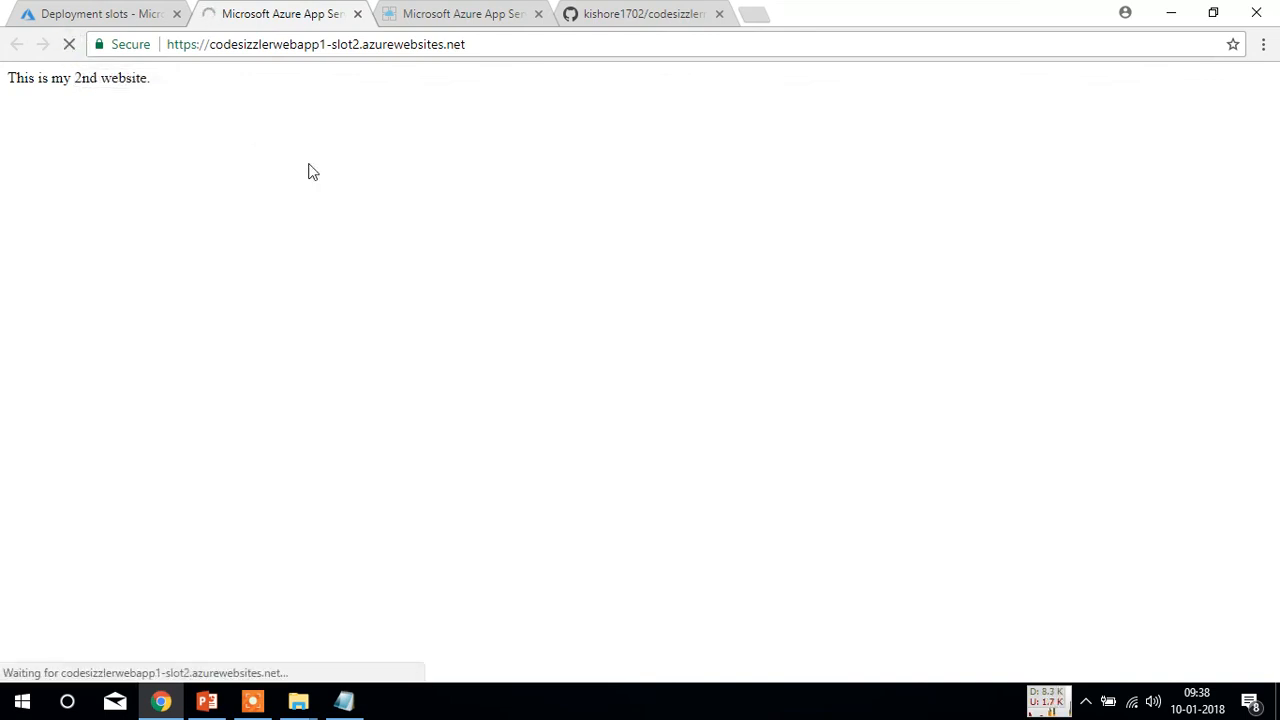